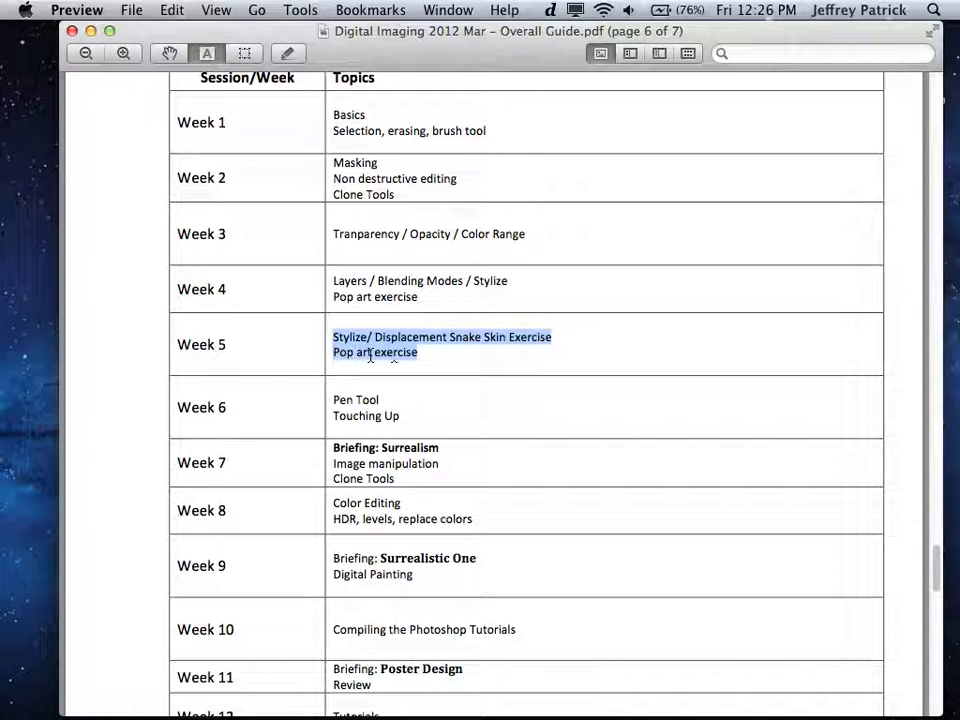
Review the Week 4 and Week 5 topics in the course schedule, highlighting the pop art and displacement exercise entries.
{"action": "left_click", "coordinate": [400, 280]}
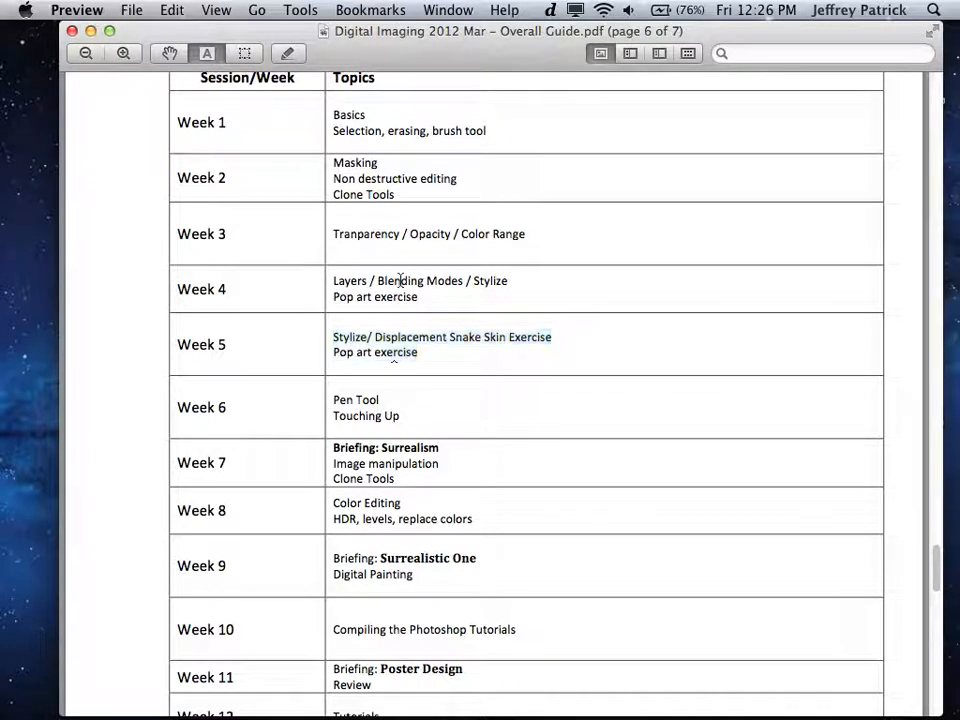
{"action": "left_click_drag", "start_coordinate": [418, 297], "coordinate": [341, 296]}
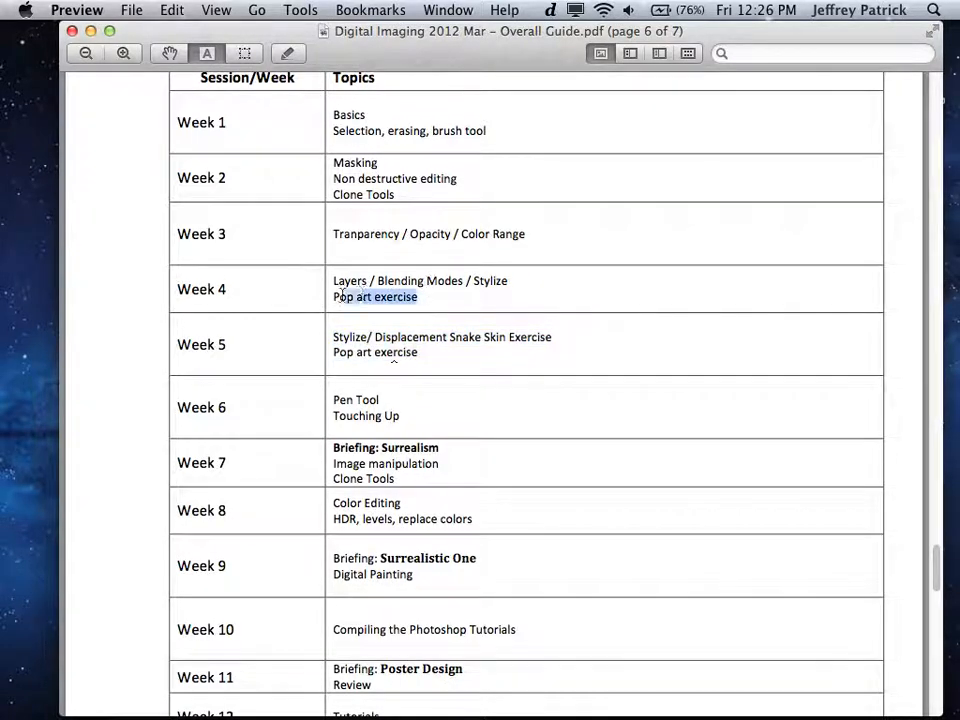
{"action": "left_click_drag", "start_coordinate": [431, 355], "coordinate": [497, 336]}
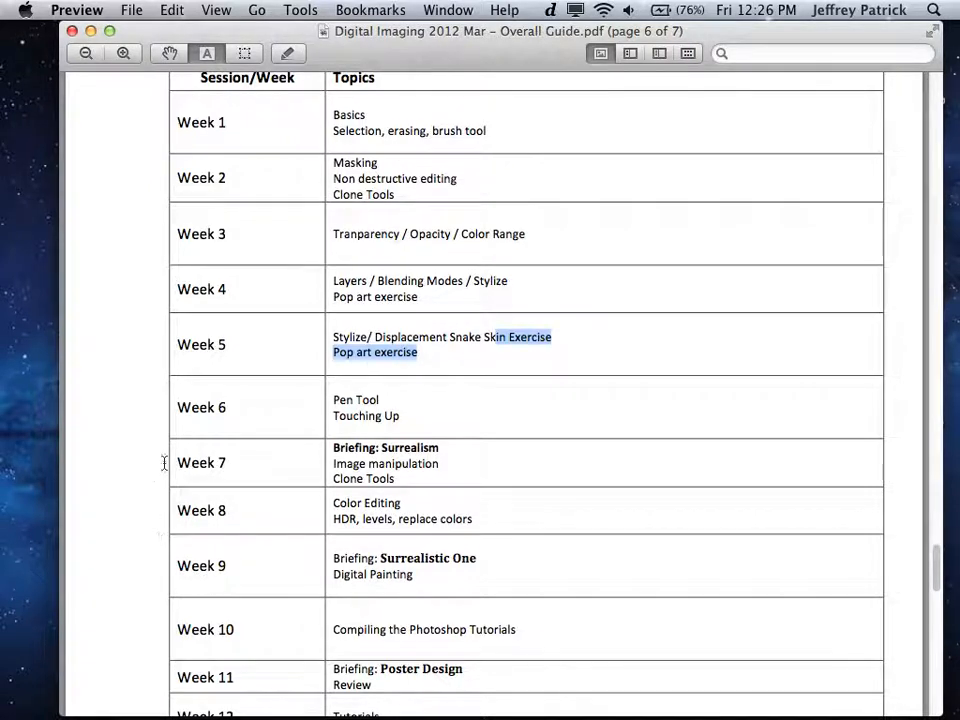
{"action": "left_click", "coordinate": [373, 341]}
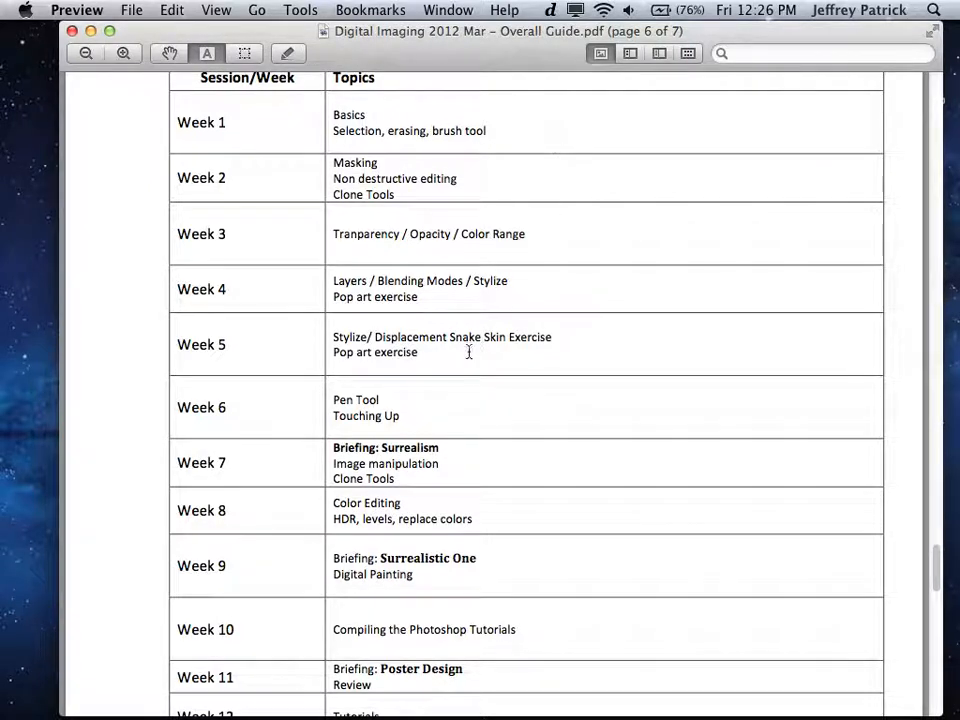
{"action": "mouse_move", "coordinate": [428, 346]}
{"action": "left_mouse_down"}
{"action": "mouse_move", "coordinate": [377, 347]}
{"action": "mouse_move", "coordinate": [429, 339]}
{"action": "left_mouse_up"}
{"action": "left_click", "coordinate": [431, 335]}
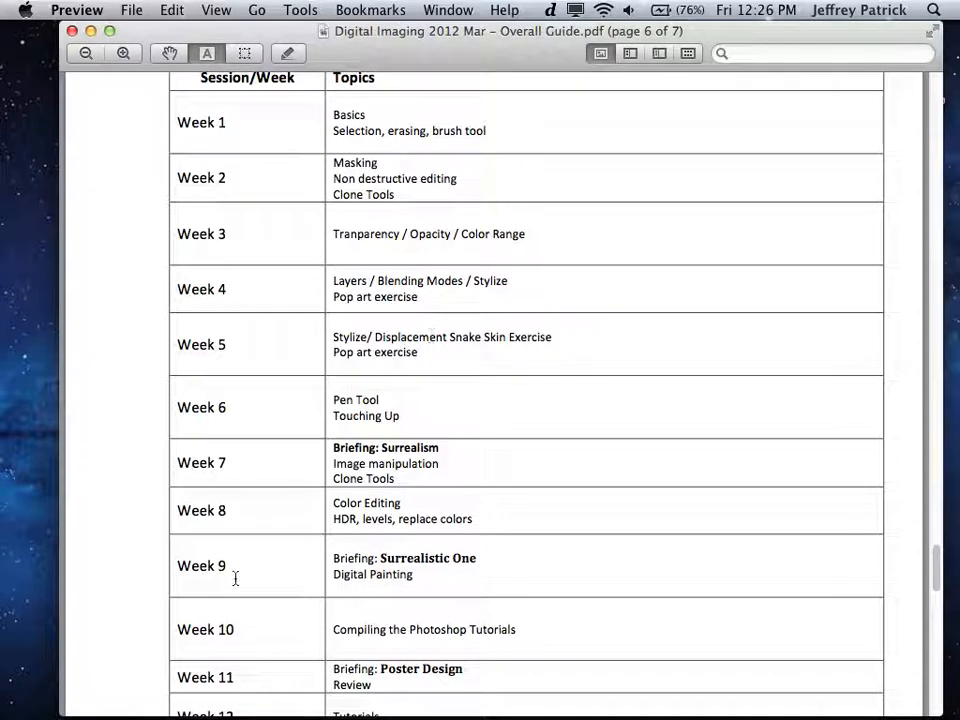
Switch to Photoshop, open the recent file w05_lichtenstein_sample.psd, and move the floating Layers panel fully into view.
{"action": "mouse_move", "coordinate": [430, 715]}
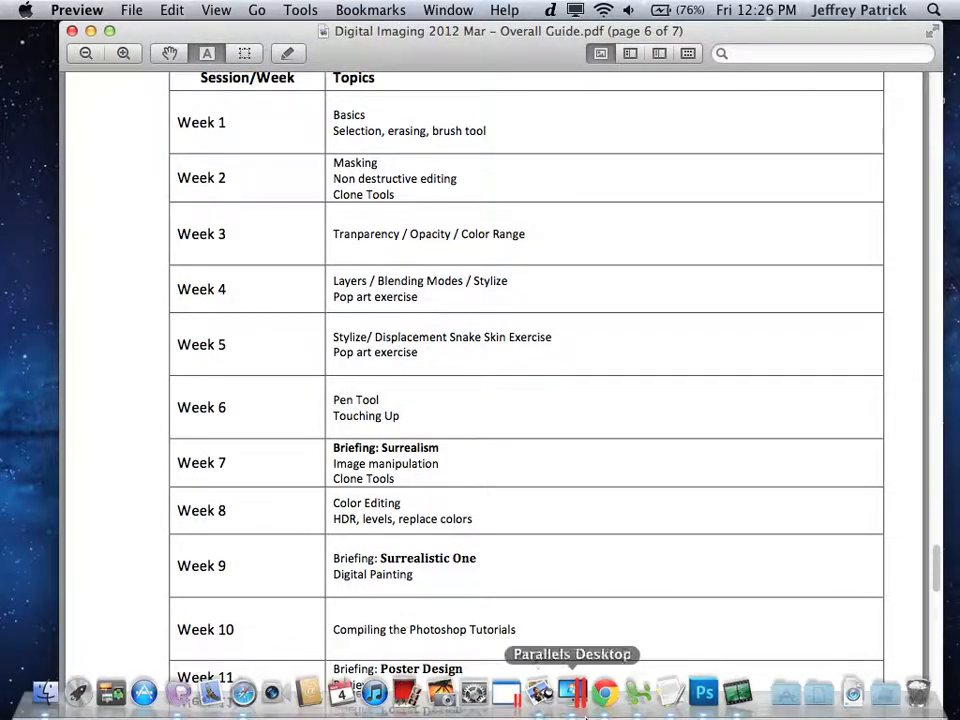
{"action": "left_click", "coordinate": [704, 692]}
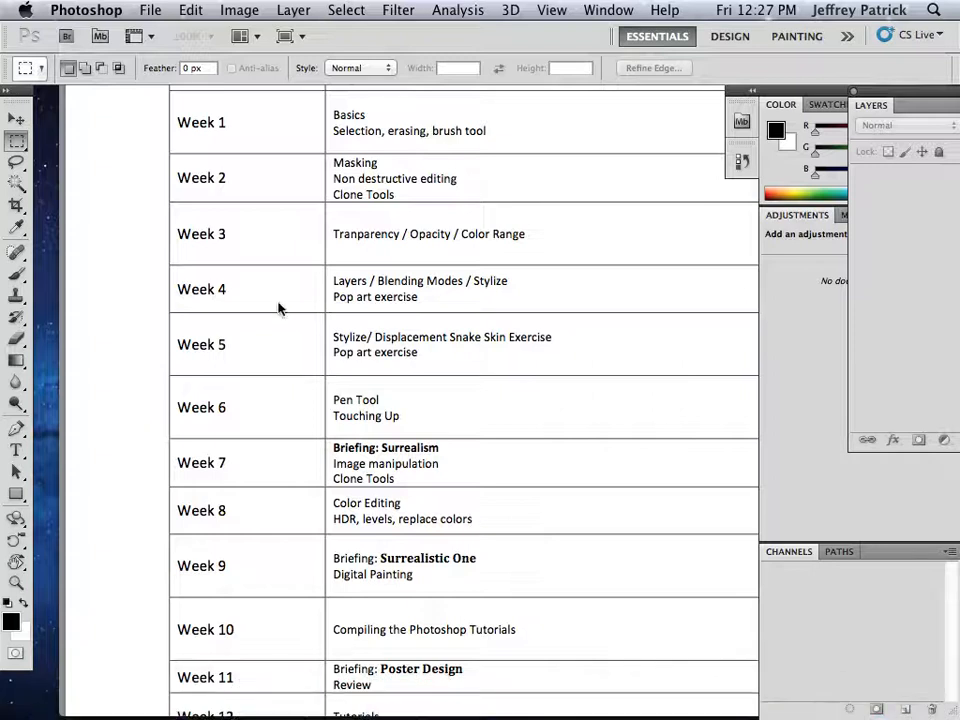
{"action": "left_click", "coordinate": [150, 10]}
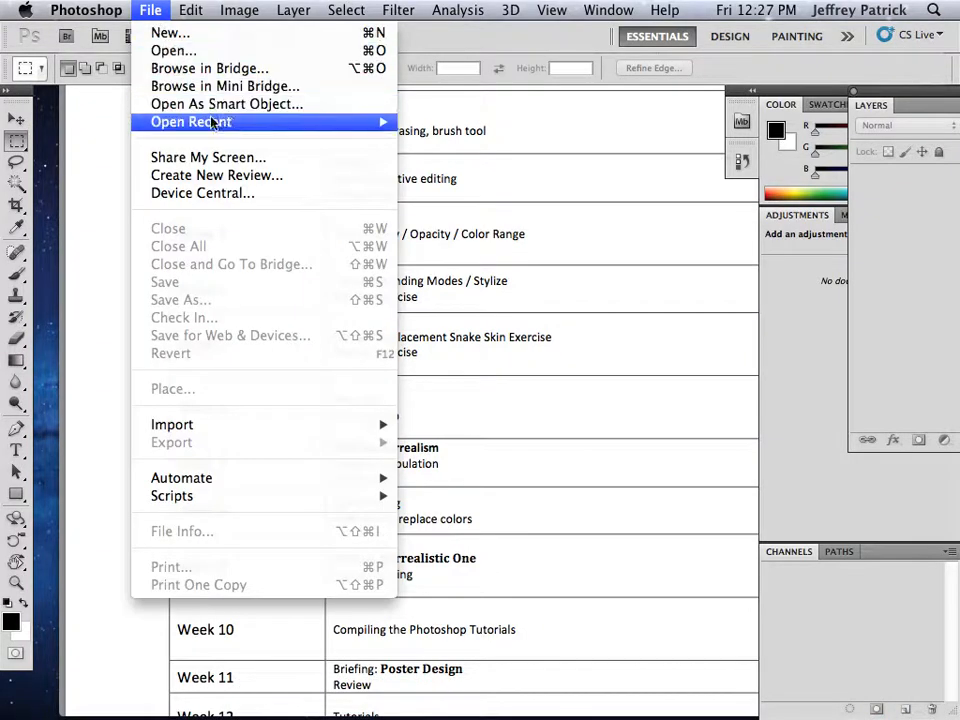
{"action": "mouse_move", "coordinate": [212, 122]}
{"action": "left_click", "coordinate": [449, 118]}
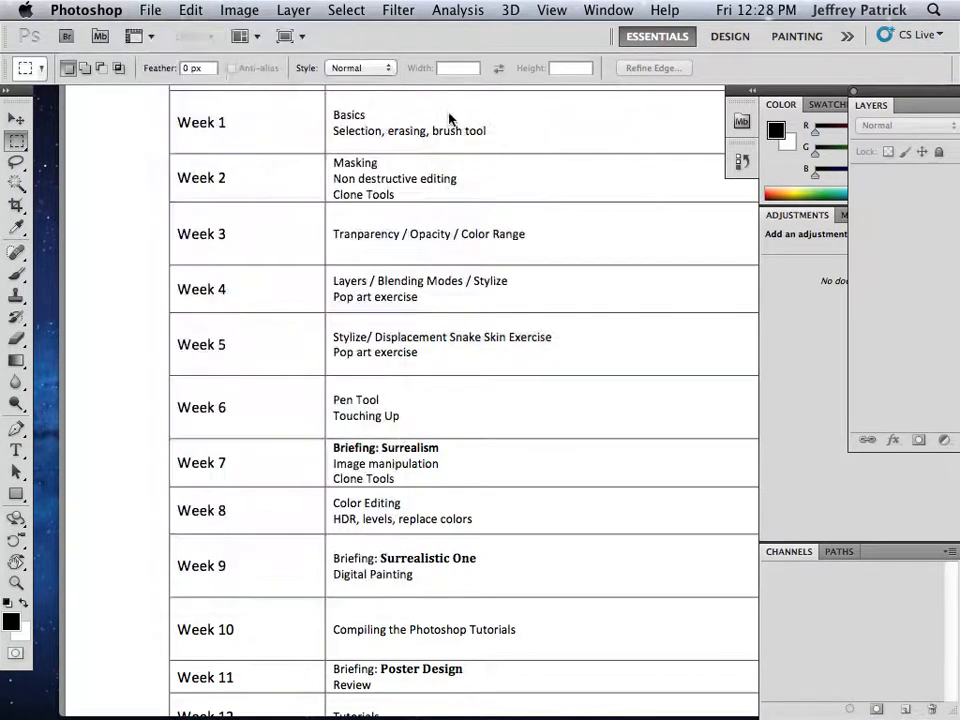
{"action": "left_click_drag", "start_coordinate": [442, 104], "coordinate": [561, 111]}
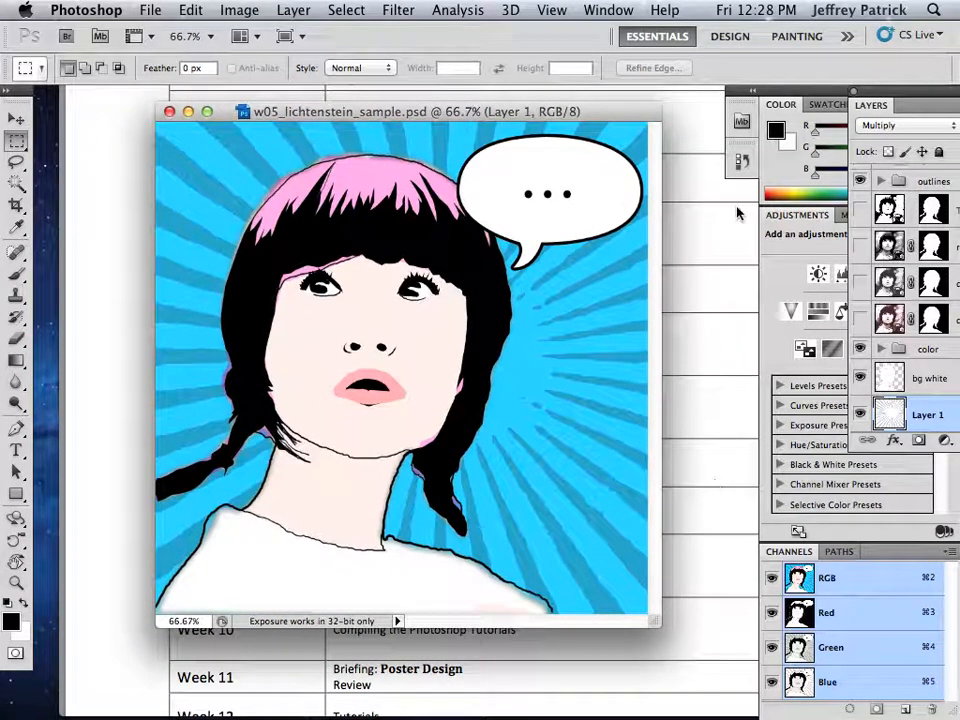
{"action": "left_click_drag", "start_coordinate": [898, 103], "coordinate": [766, 246]}
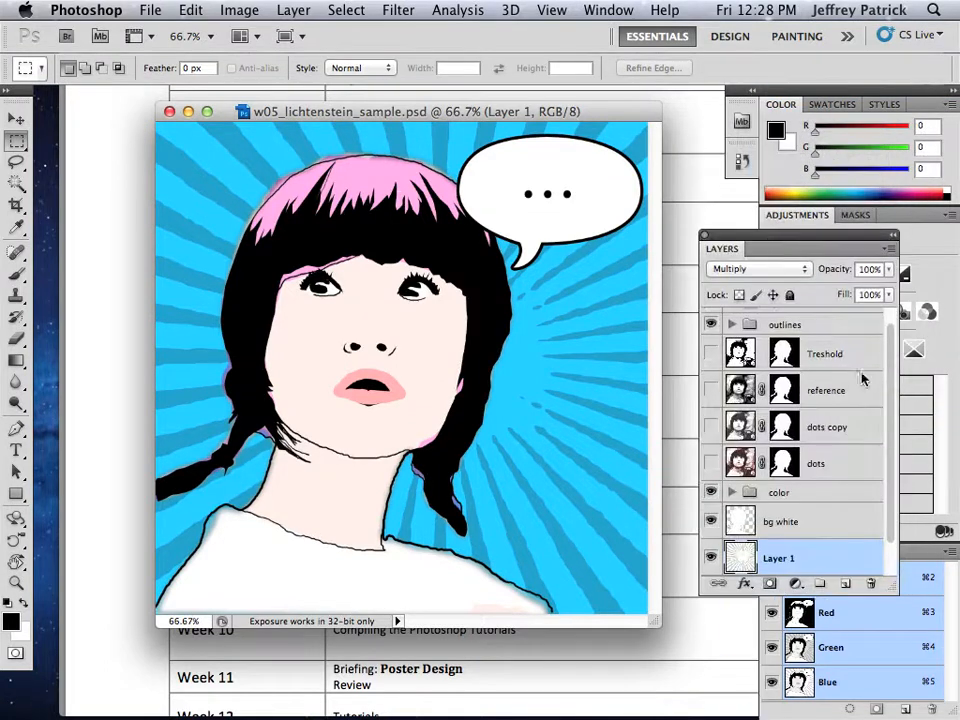
{"action": "scroll", "coordinate": [870, 420], "scroll_direction": "down", "scroll_amount": 1}
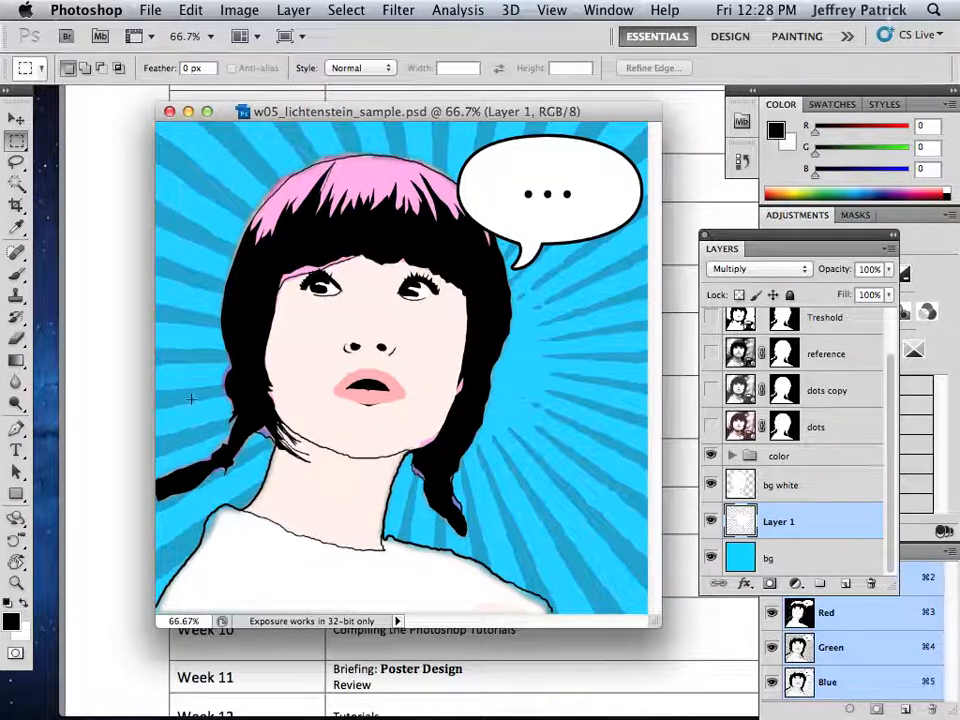
Return to the course guide in Preview and review the Week 6 and Week 7 topics, highlighting each entry.
{"action": "key", "text": "super+h"}
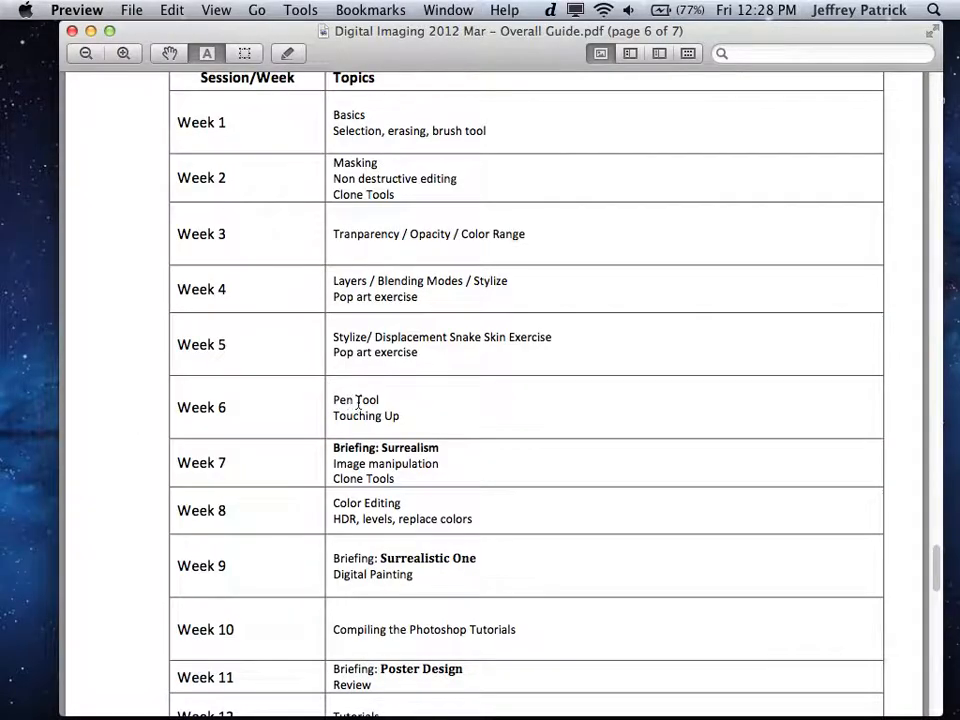
{"action": "left_click_drag", "start_coordinate": [334, 392], "coordinate": [399, 416]}
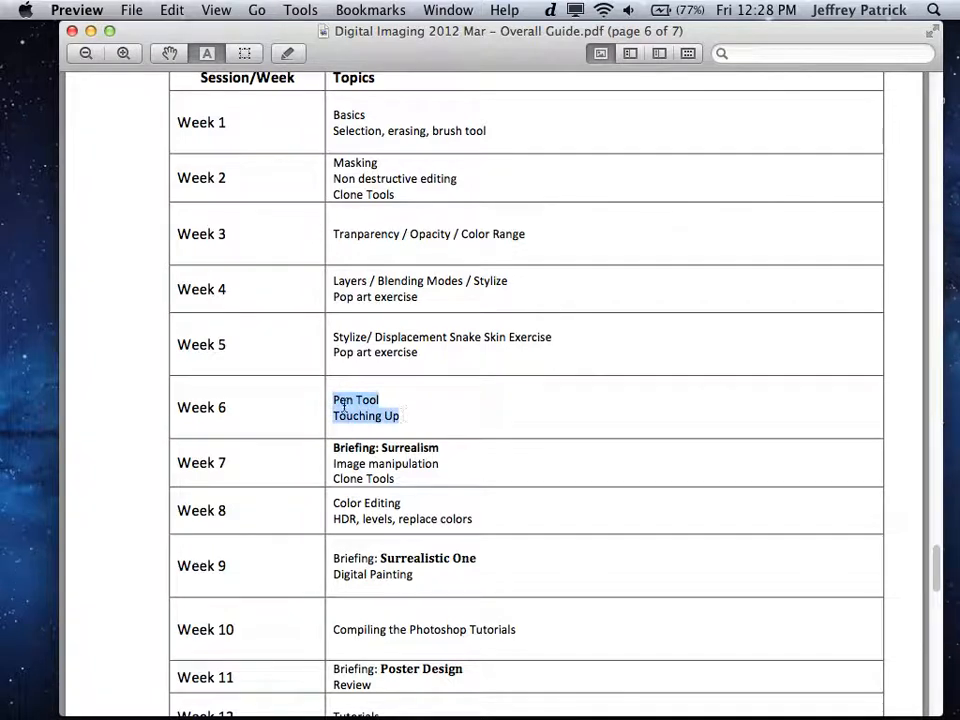
{"action": "left_click", "coordinate": [336, 456]}
{"action": "mouse_move", "coordinate": [336, 456]}
{"action": "left_mouse_down"}
{"action": "mouse_move", "coordinate": [400, 463]}
{"action": "mouse_move", "coordinate": [398, 490]}
{"action": "left_mouse_up"}
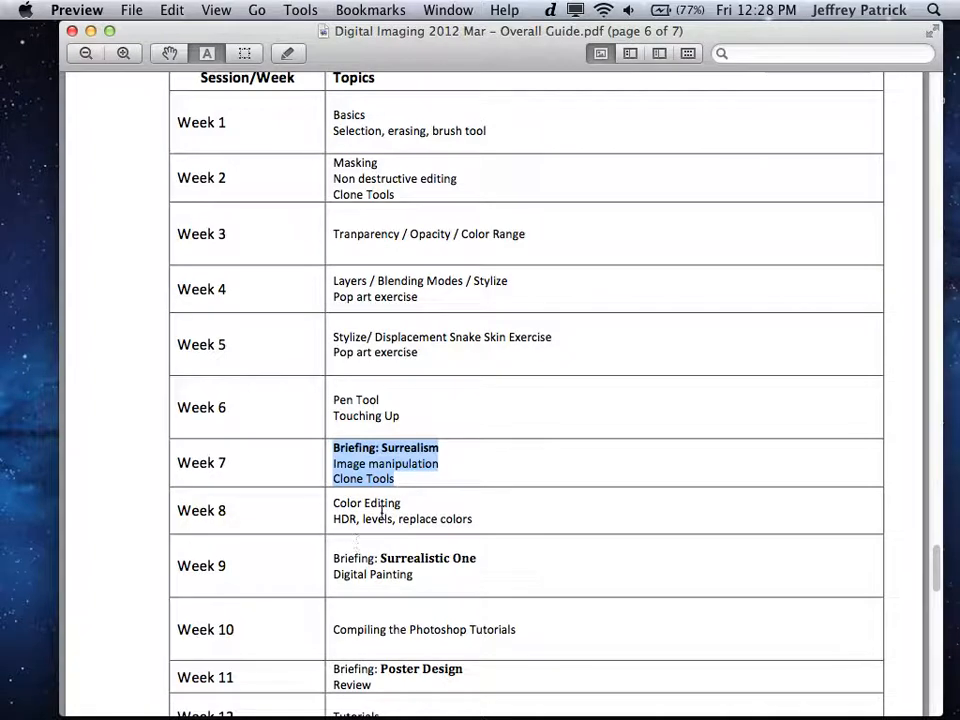
{"action": "left_click", "coordinate": [407, 447]}
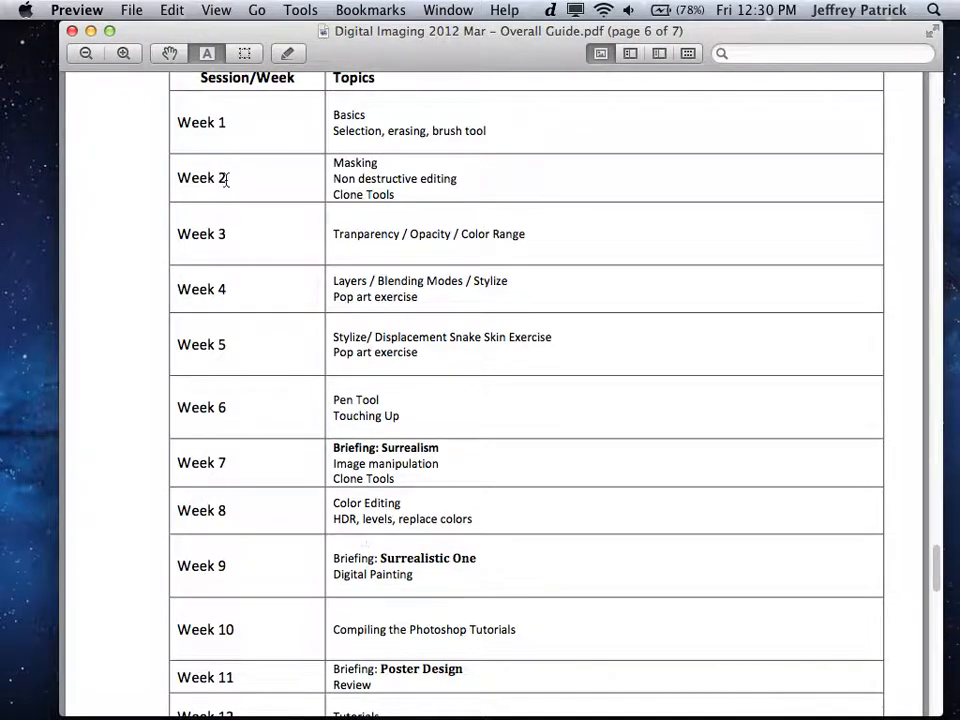
Switch to Photoshop and open lichtenstein_samplepotrait.jpg and texture_paper.jpg together from the Week05 folder in Work.
{"action": "key", "text": "super+Tab"}
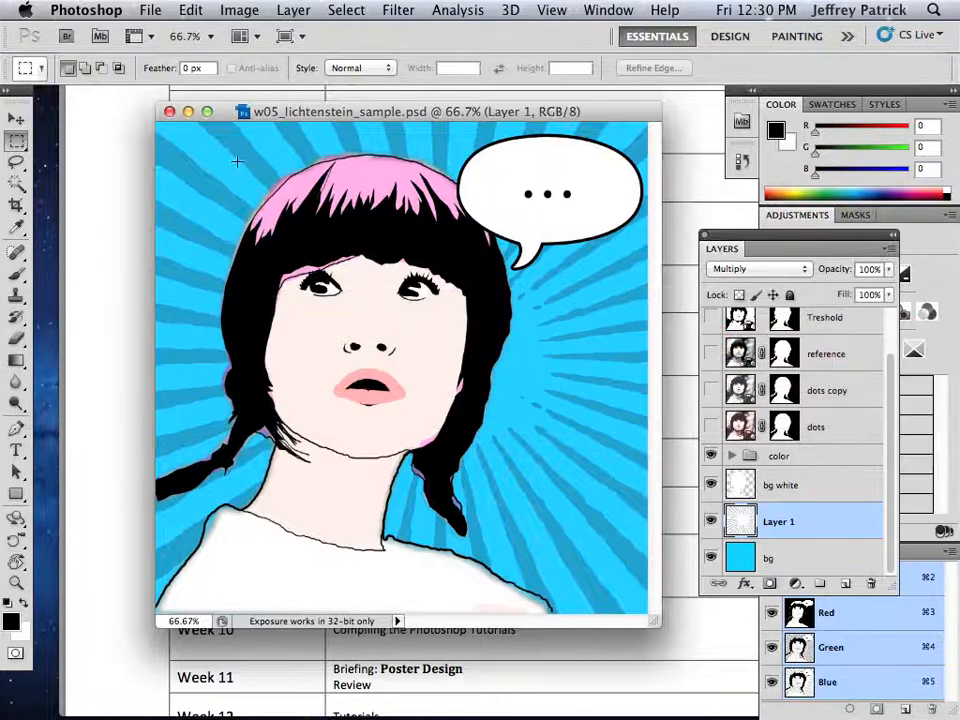
{"action": "left_click", "coordinate": [150, 10]}
{"action": "left_click", "coordinate": [172, 52]}
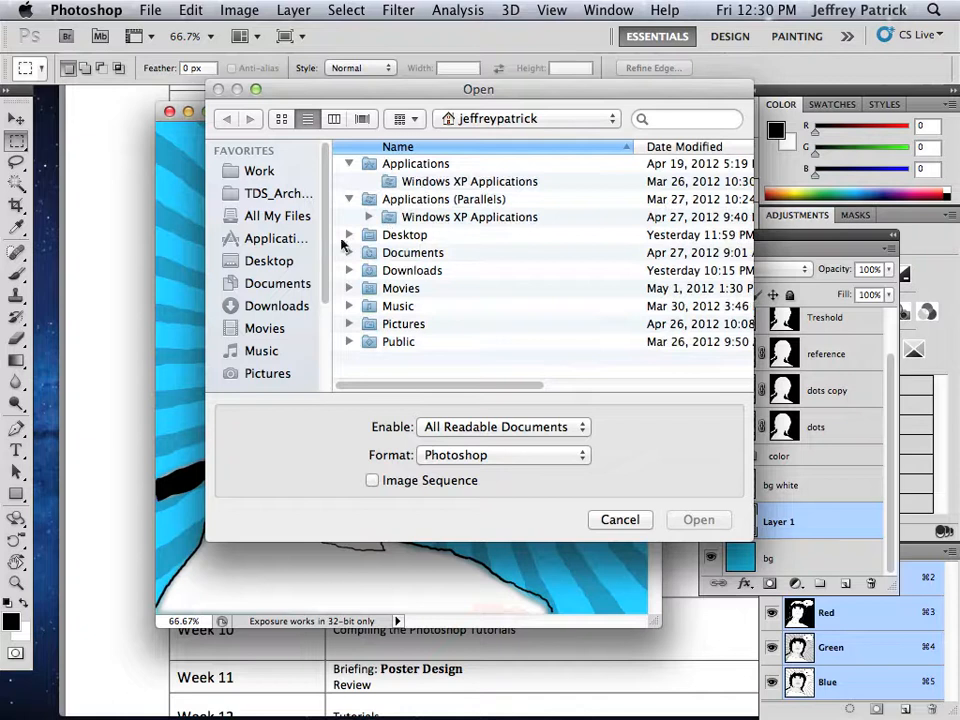
{"action": "left_click", "coordinate": [255, 170]}
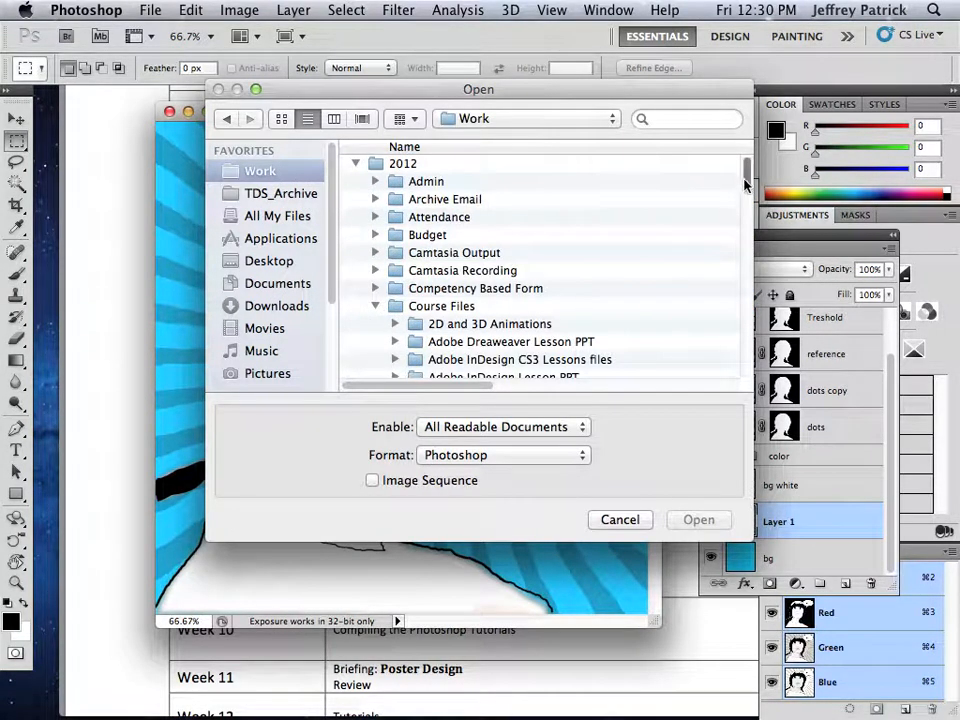
{"action": "scroll", "coordinate": [745, 205], "scroll_direction": "down", "scroll_amount": 5}
{"action": "left_click_drag", "start_coordinate": [745, 208], "coordinate": [746, 280]}
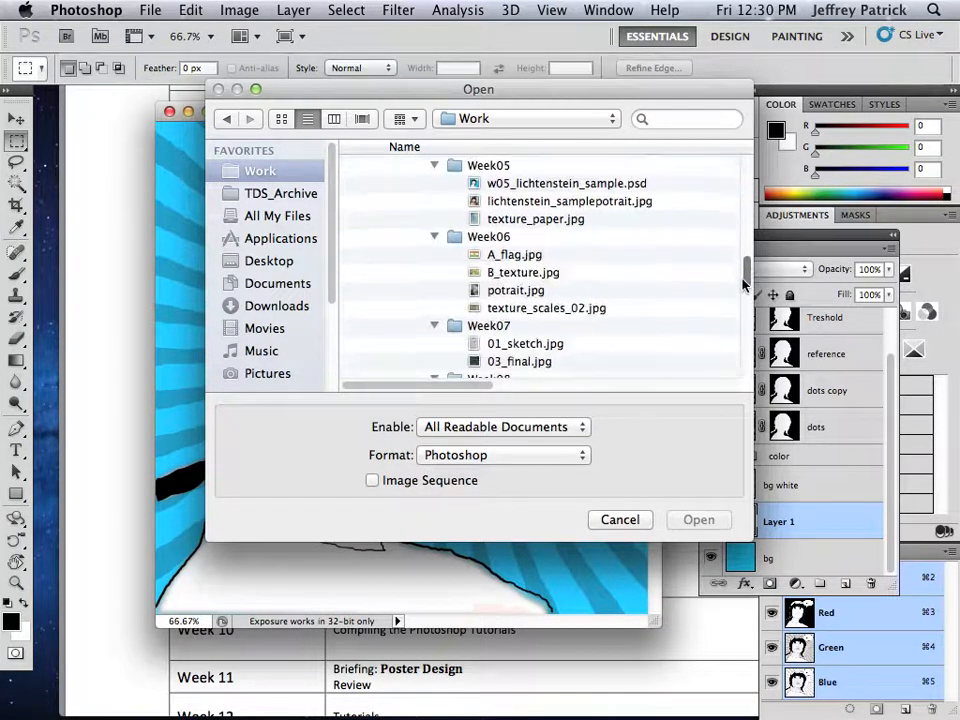
{"action": "left_click", "coordinate": [598, 204]}
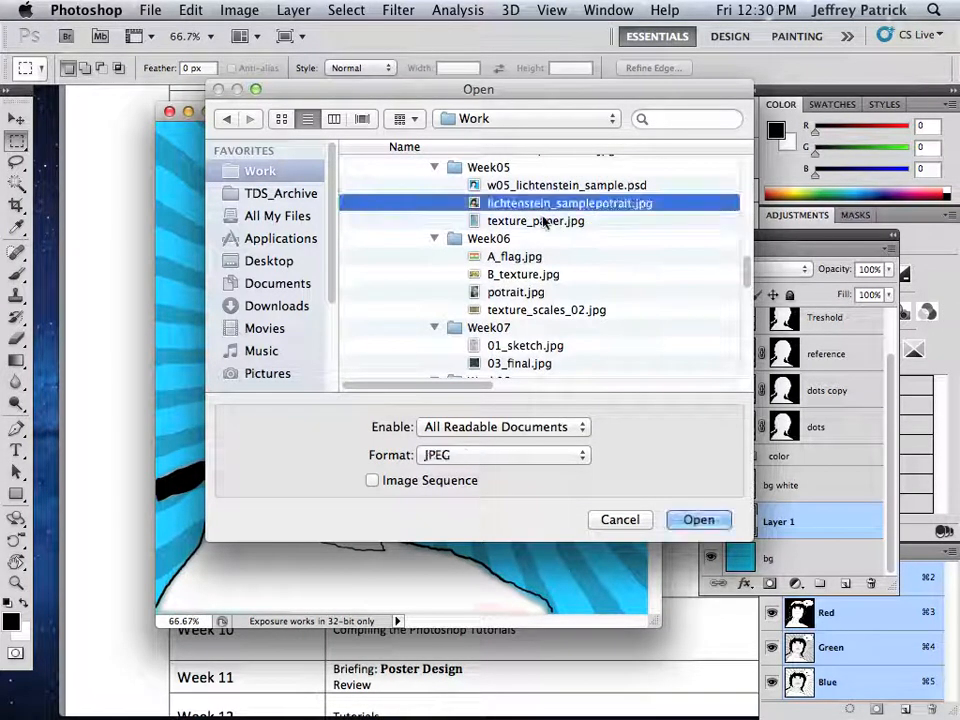
{"action": "left_click", "coordinate": [490, 221], "text": "shift"}
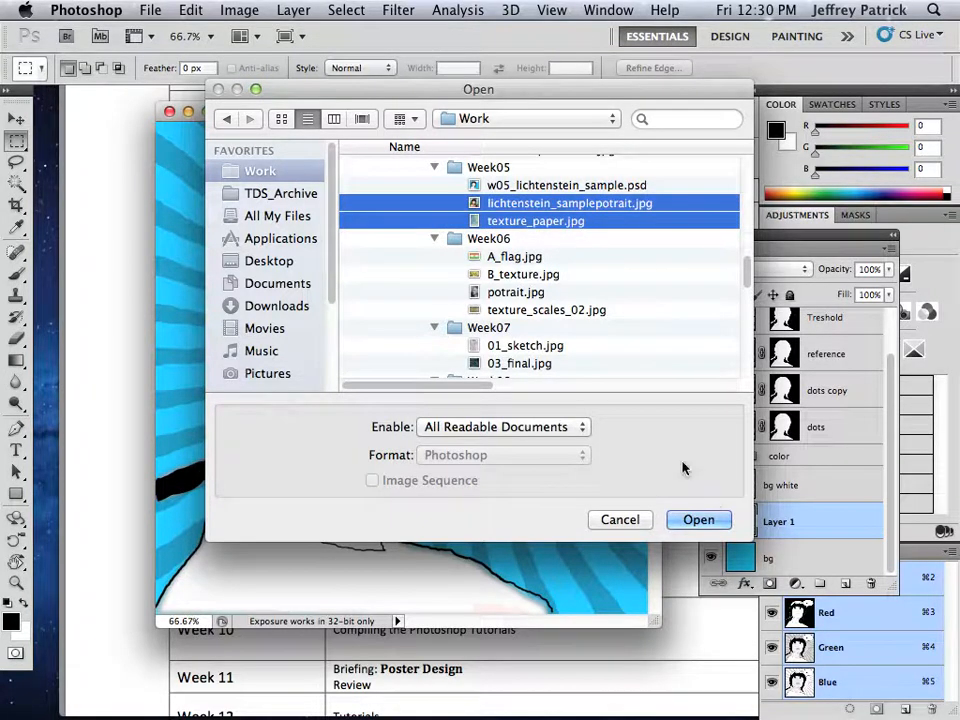
{"action": "left_click", "coordinate": [697, 519]}
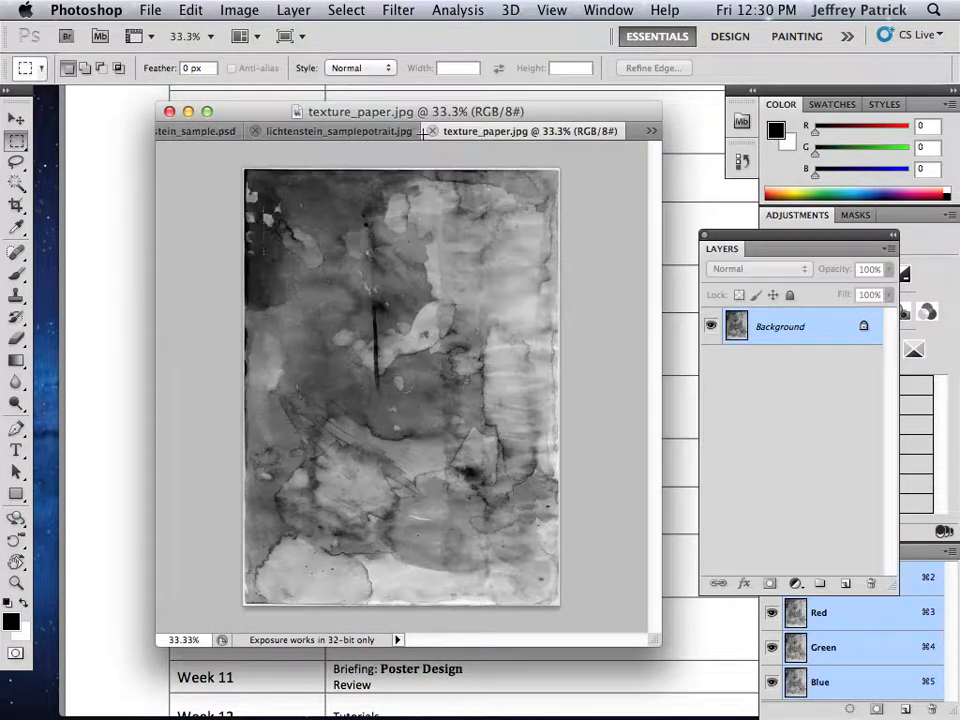
Bring up the lichtenstein_samplepotrait.jpg document and add a new empty layer above its Background.
{"action": "left_click", "coordinate": [330, 131]}
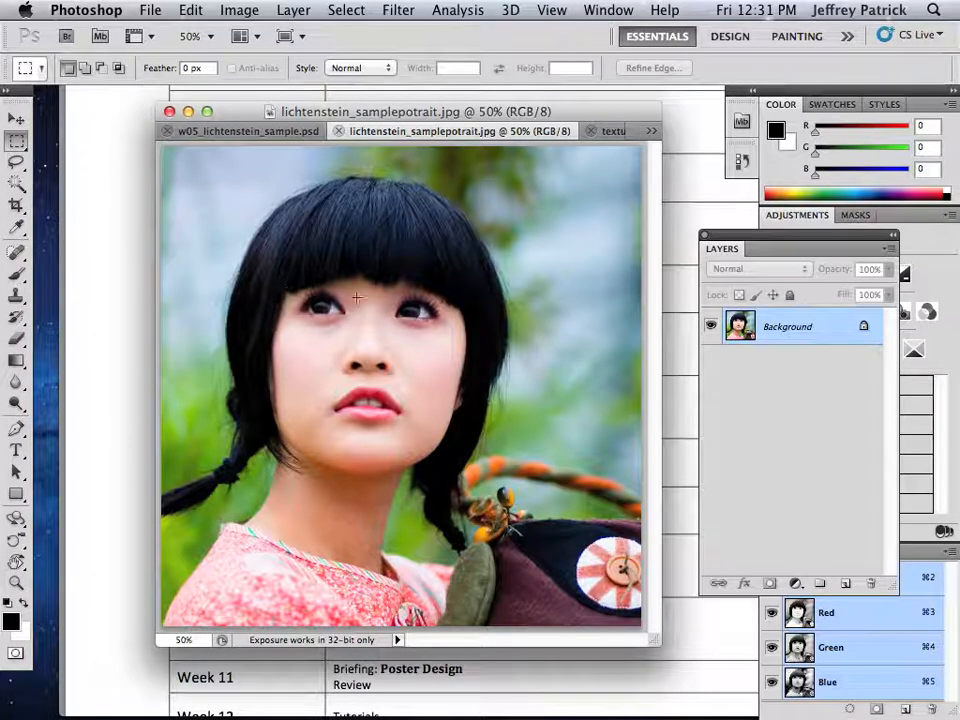
{"action": "left_click", "coordinate": [845, 583]}
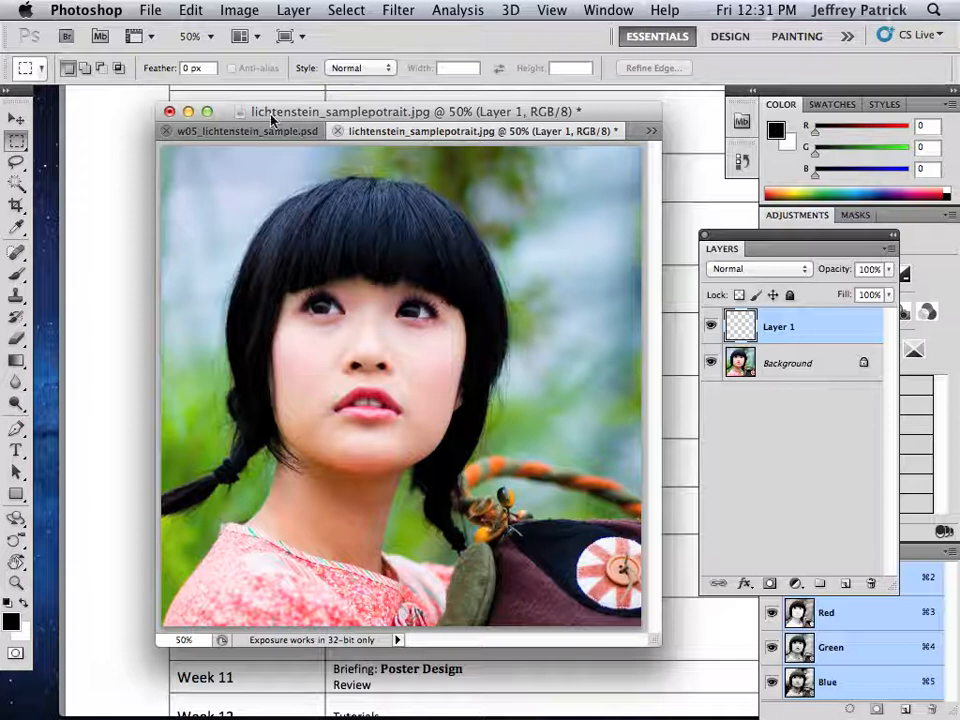
{"action": "mouse_move", "coordinate": [271, 116]}
{"action": "left_mouse_down"}
{"action": "mouse_move", "coordinate": [261, 103]}
{"action": "mouse_move", "coordinate": [257, 111]}
{"action": "left_mouse_up"}
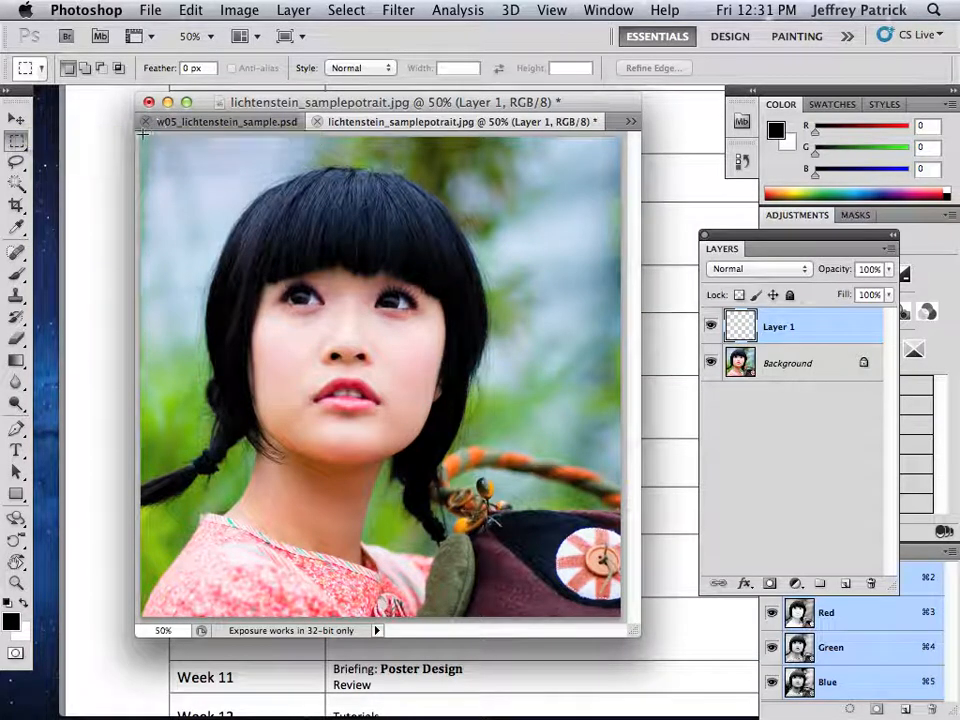
Paint a black stroke down the cheek and jawline on the new layer with a hard round brush of size 20.
{"action": "left_click", "coordinate": [18, 280]}
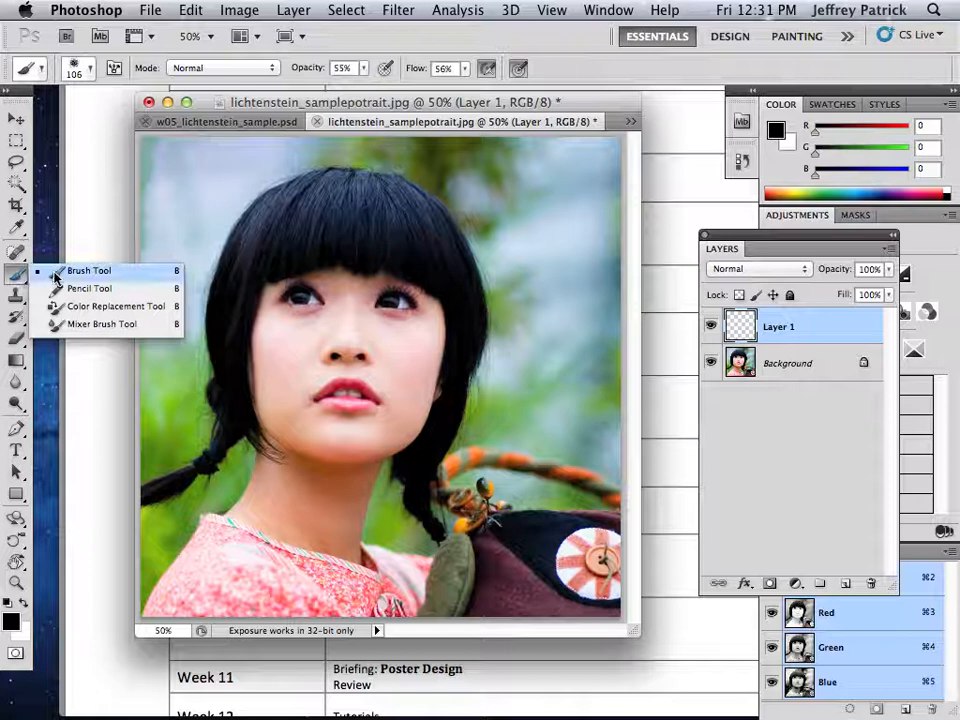
{"action": "left_click", "coordinate": [57, 280]}
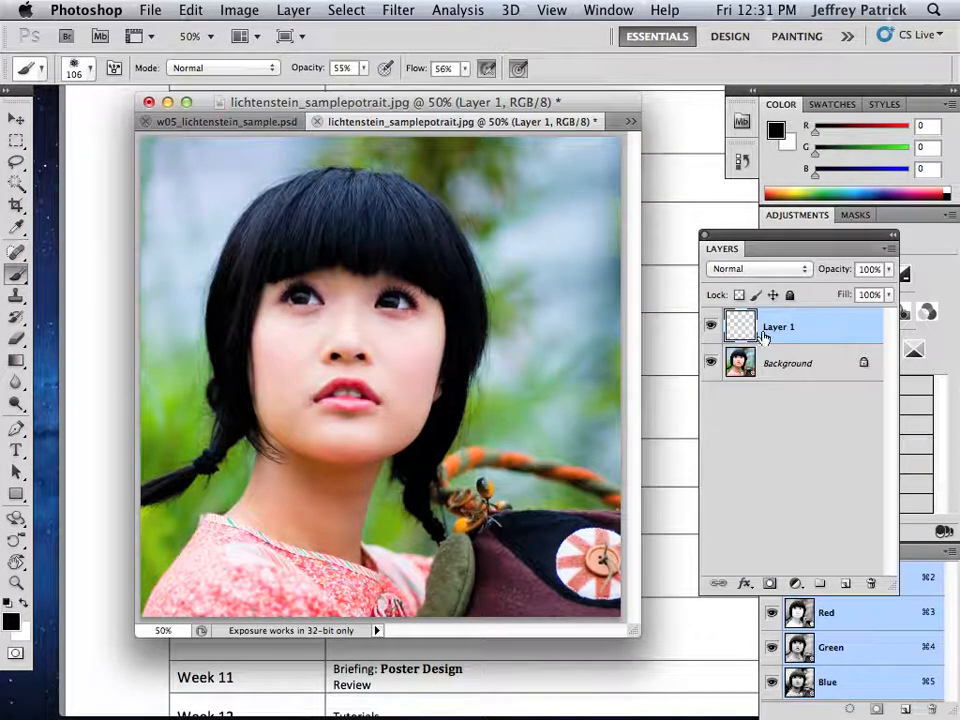
{"action": "left_click", "coordinate": [88, 68]}
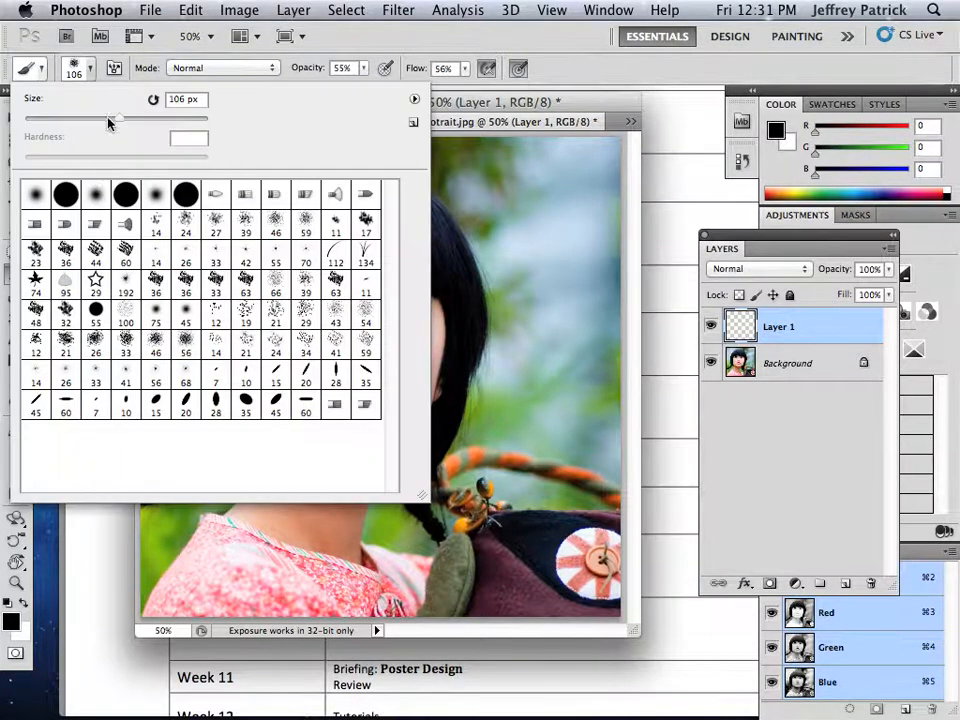
{"action": "left_click", "coordinate": [66, 194]}
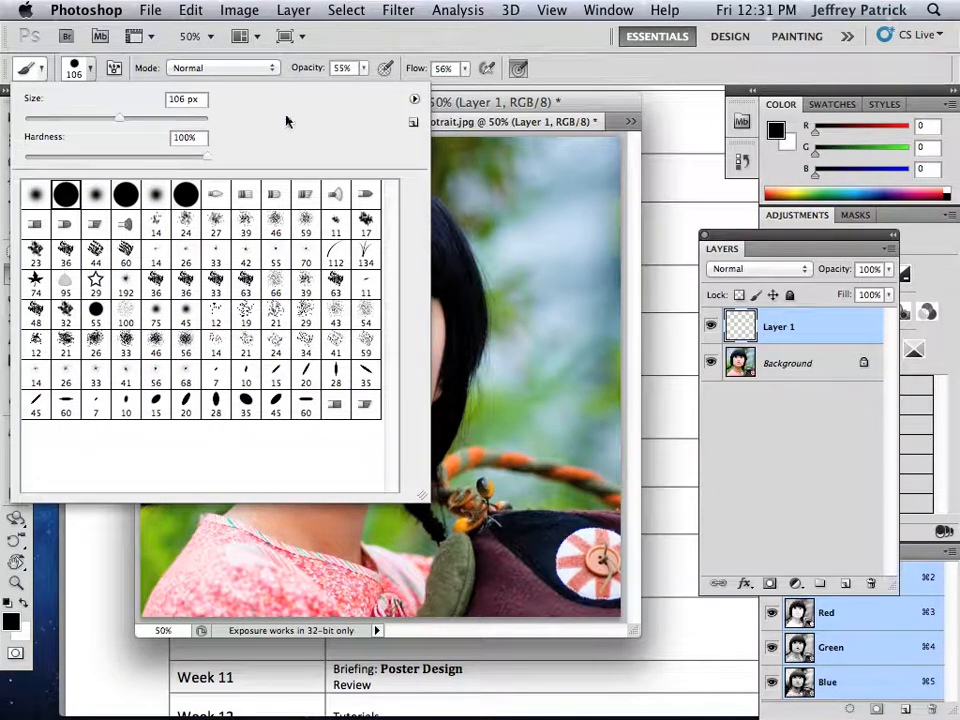
{"action": "left_click", "coordinate": [92, 60]}
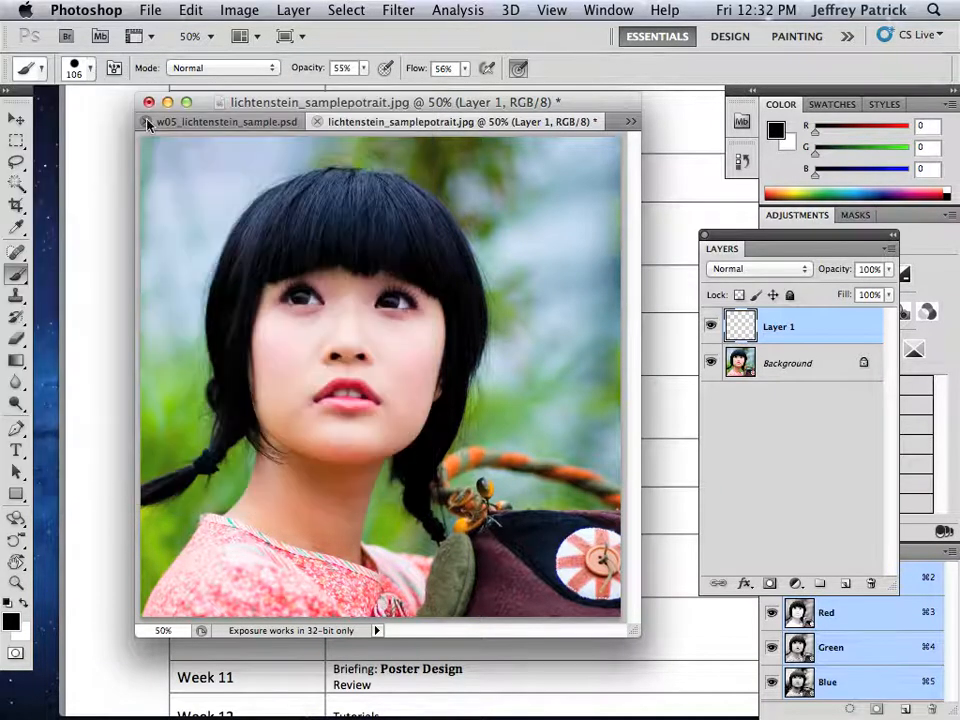
{"action": "key", "text": "bracketleft"}
{"action": "key", "text": "bracketleft"}
{"action": "key", "text": "bracketleft"}
{"action": "key", "text": "bracketleft"}
{"action": "key", "text": "bracketleft"}
{"action": "key", "text": "bracketleft"}
{"action": "key", "text": "bracketleft"}
{"action": "key", "text": "bracketleft"}
{"action": "key", "text": "bracketleft"}
{"action": "key", "text": "bracketleft"}
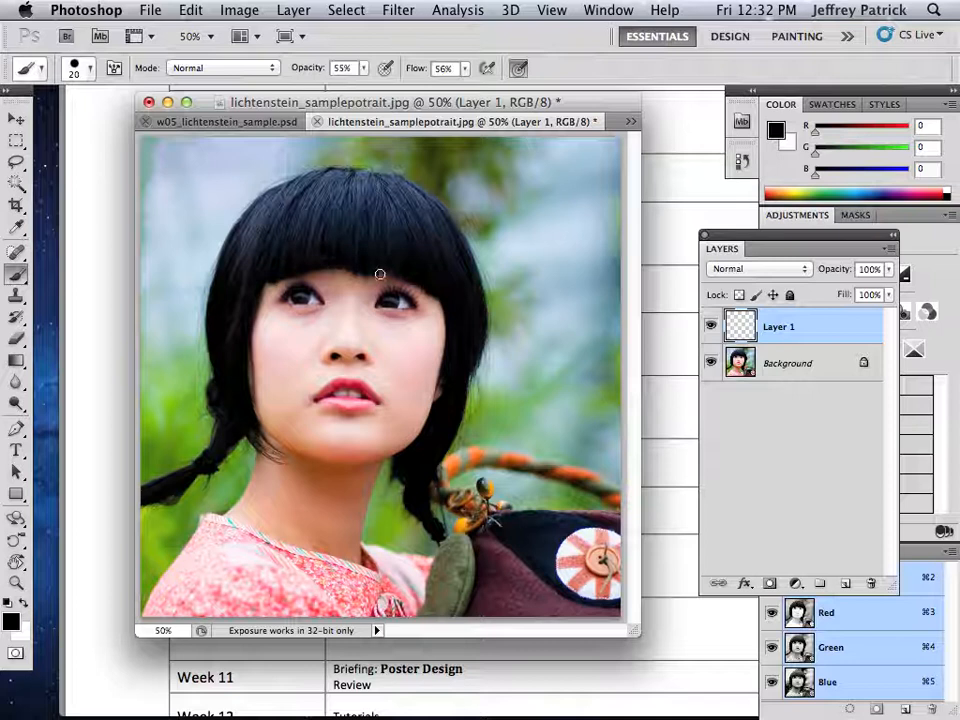
{"action": "mouse_move", "coordinate": [442, 308]}
{"action": "left_mouse_down"}
{"action": "mouse_move", "coordinate": [438, 365]}
{"action": "mouse_move", "coordinate": [399, 445]}
{"action": "left_mouse_up"}
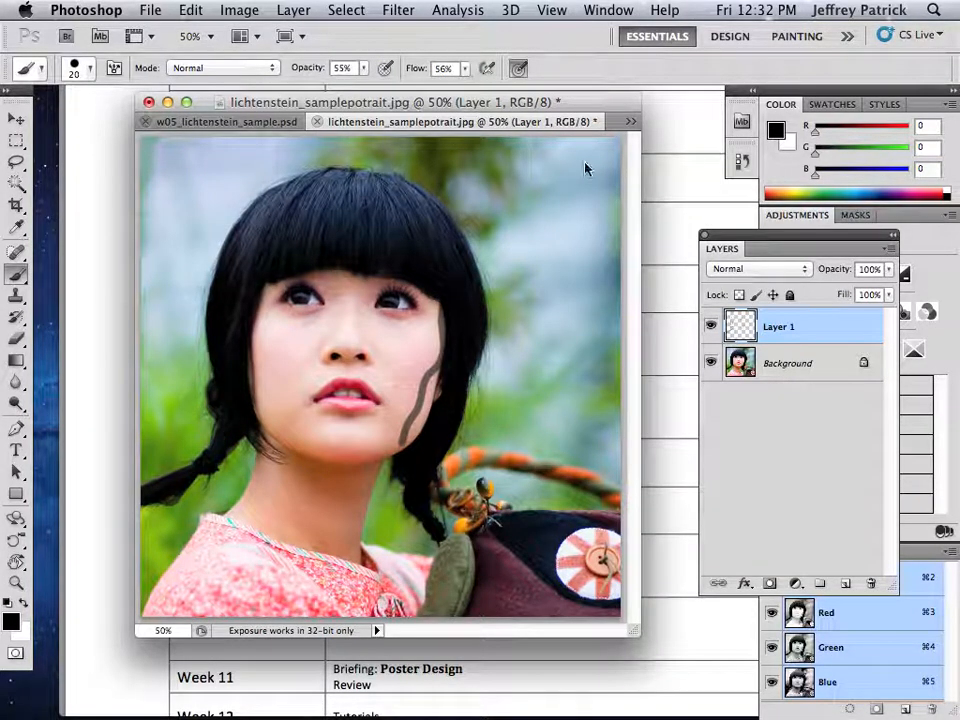
Convert the portrait's locked Background layer into a regular, editable layer.
{"action": "left_click", "coordinate": [806, 360]}
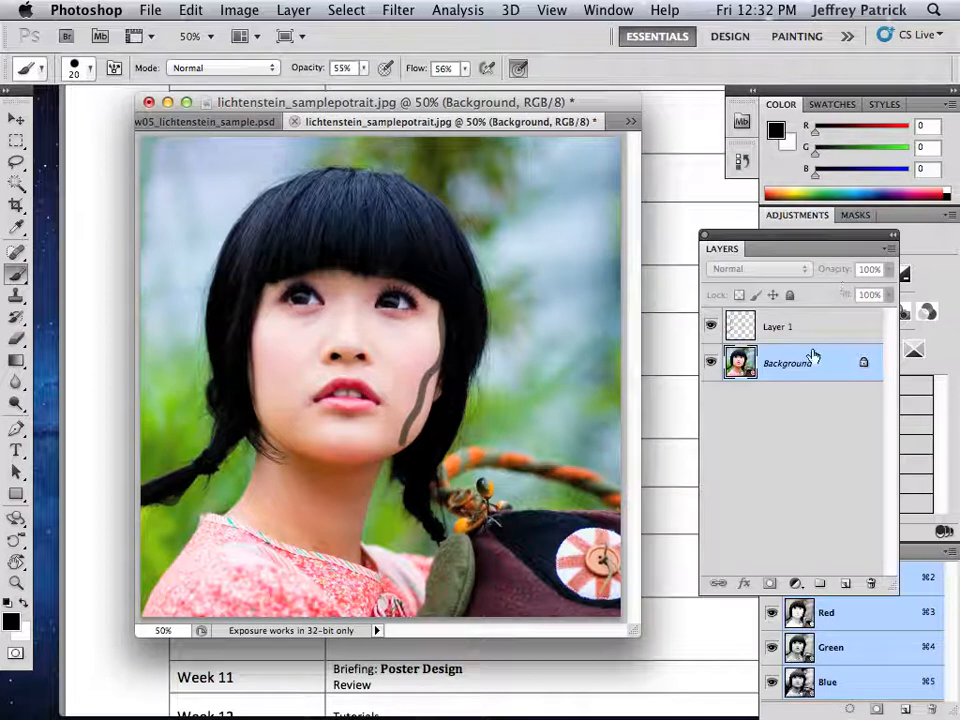
{"action": "double_click", "coordinate": [823, 367]}
{"action": "left_click", "coordinate": [842, 333]}
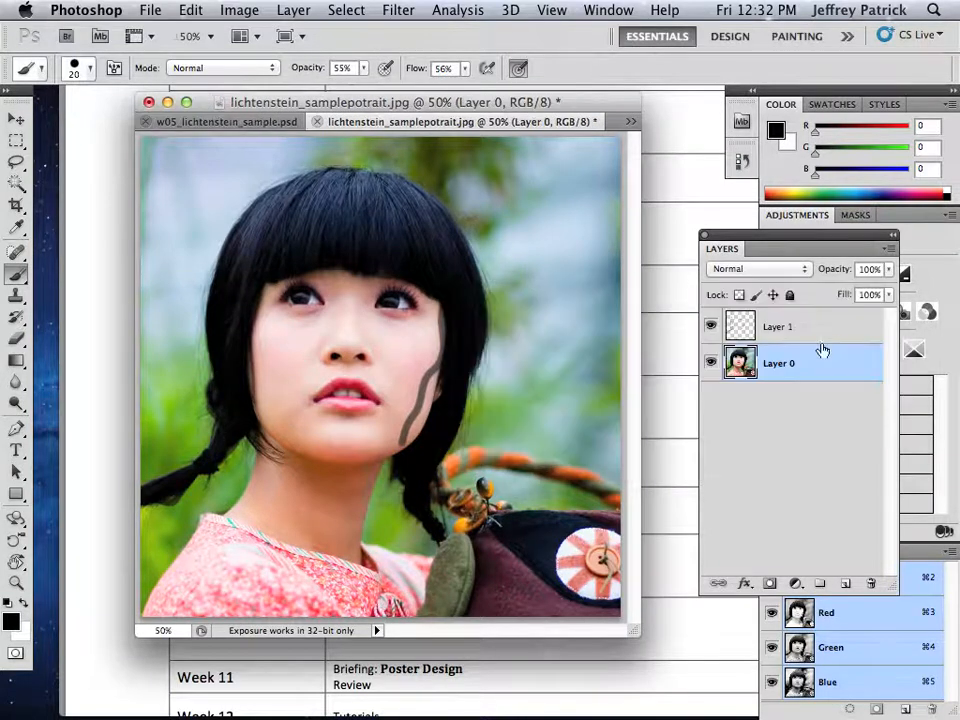
Delete the layer holding the painted jawline stroke, leaving only the portrait layer.
{"action": "left_click", "coordinate": [888, 269]}
{"action": "mouse_move", "coordinate": [882, 289]}
{"action": "left_mouse_down"}
{"action": "mouse_move", "coordinate": [824, 291]}
{"action": "mouse_move", "coordinate": [889, 296]}
{"action": "left_mouse_up"}
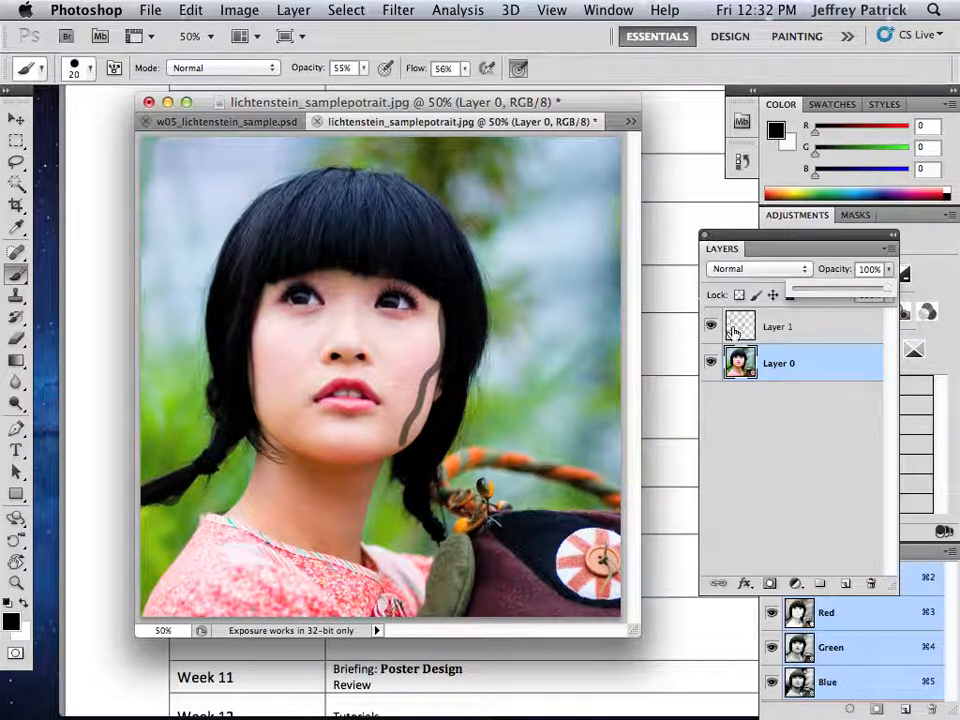
{"action": "left_click_drag", "start_coordinate": [790, 326], "coordinate": [871, 580]}
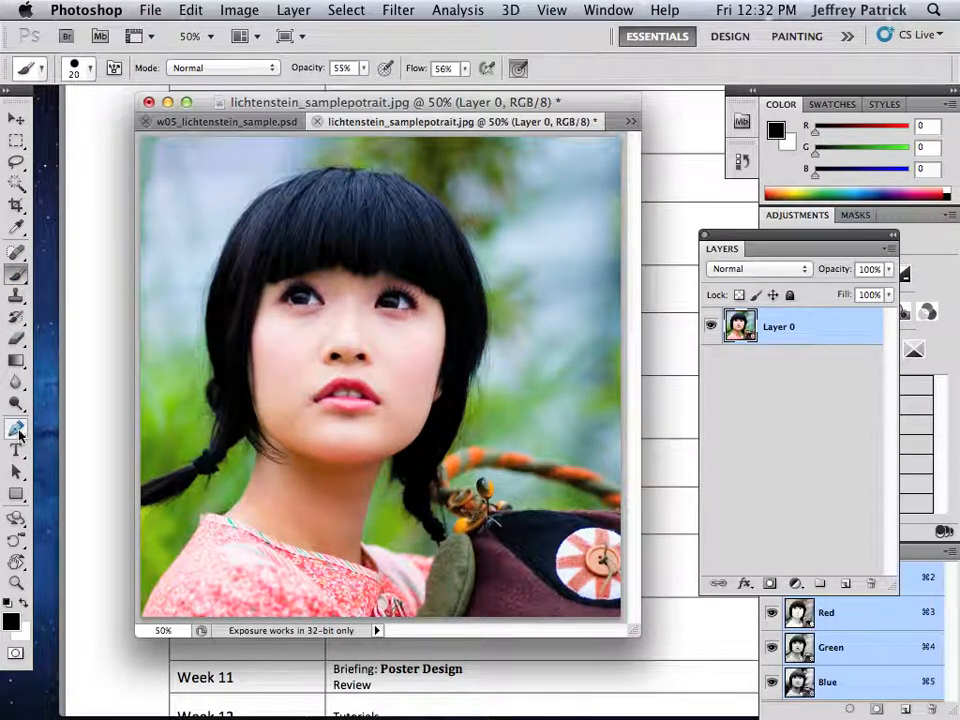
Draw a closed path of straight segments around the top of the head with the Pen tool in Paths mode.
{"action": "left_click", "coordinate": [18, 431]}
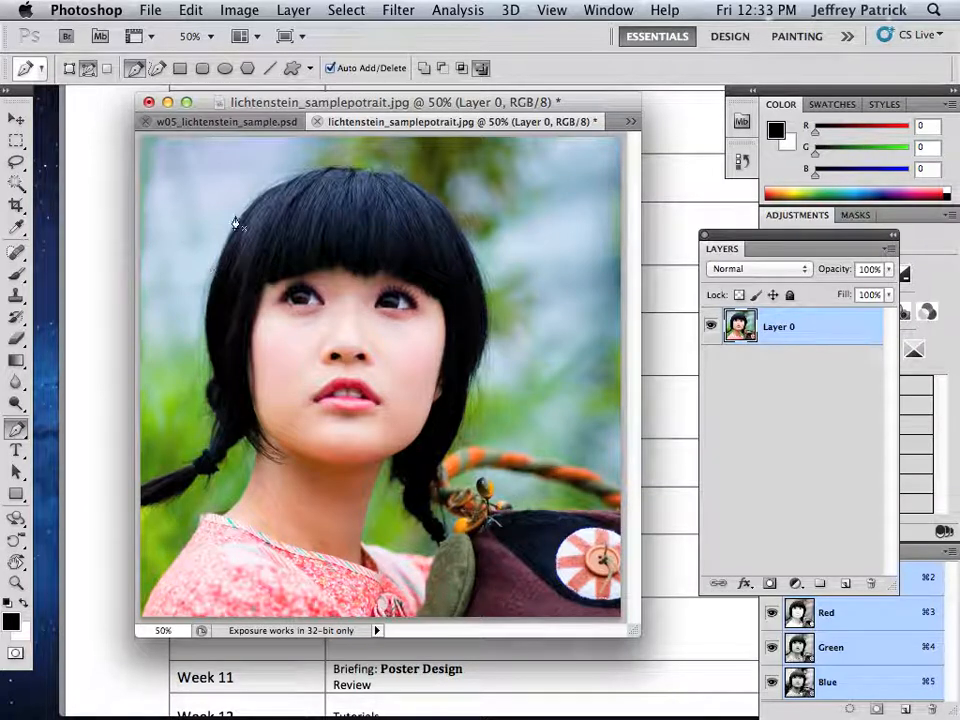
{"action": "left_click", "coordinate": [179, 253]}
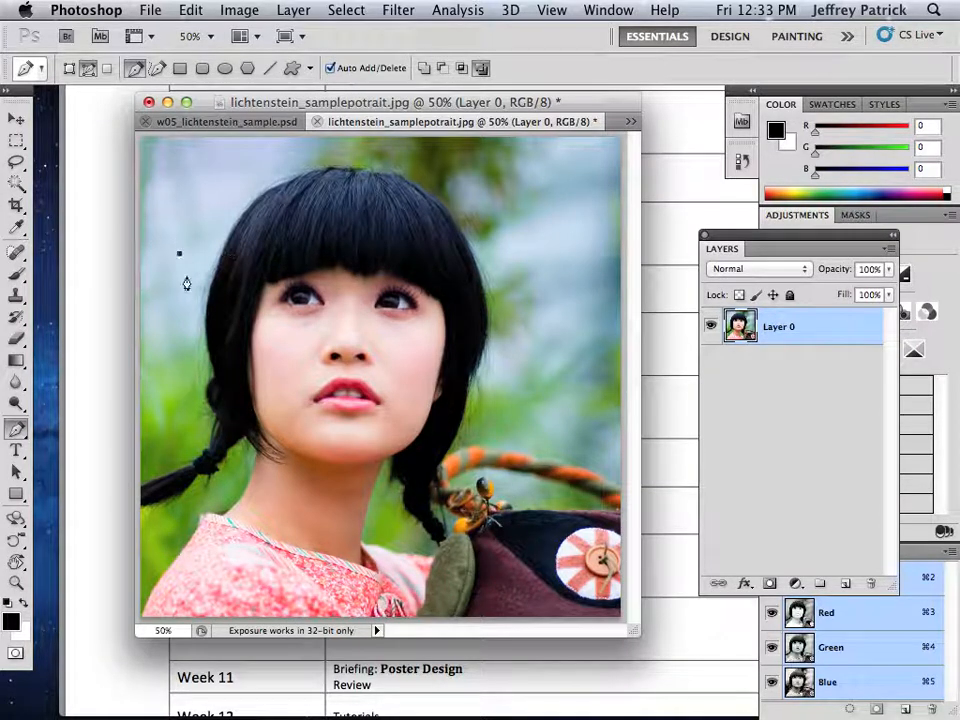
{"action": "left_click", "coordinate": [221, 175]}
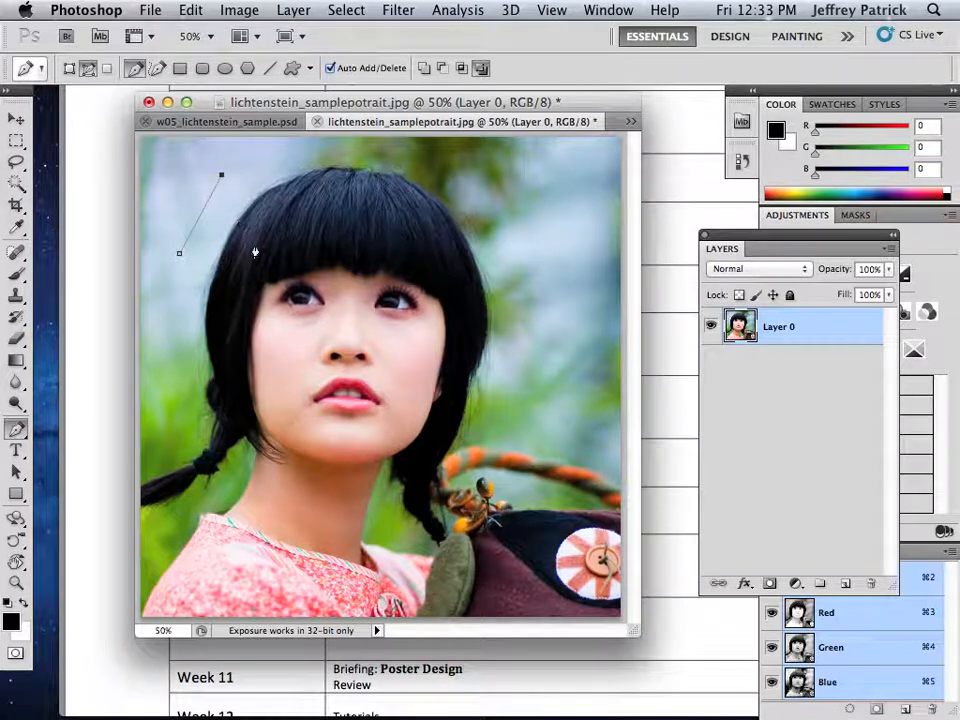
{"action": "left_click", "coordinate": [290, 166]}
{"action": "left_click", "coordinate": [340, 212]}
{"action": "left_click", "coordinate": [422, 200]}
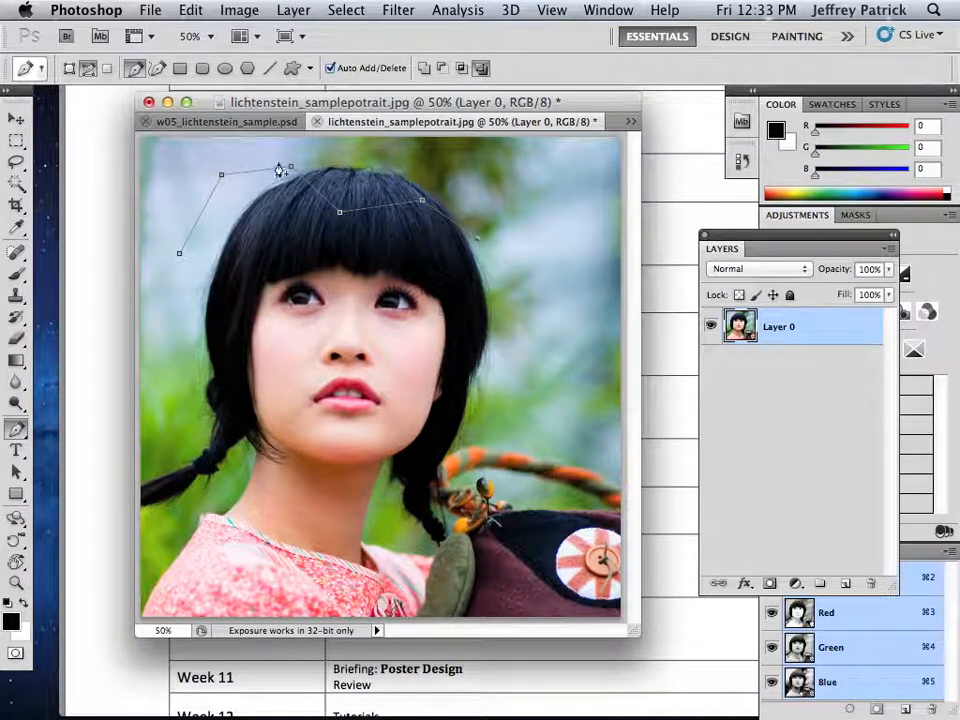
{"action": "left_click", "coordinate": [399, 288]}
{"action": "left_click", "coordinate": [239, 300]}
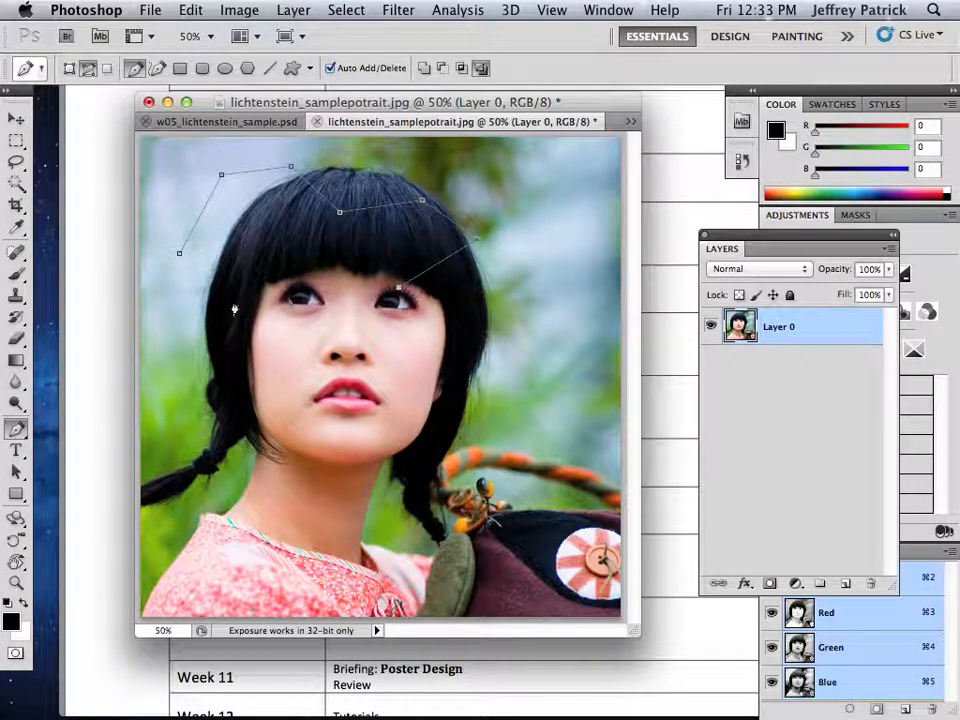
{"action": "left_click", "coordinate": [180, 255]}
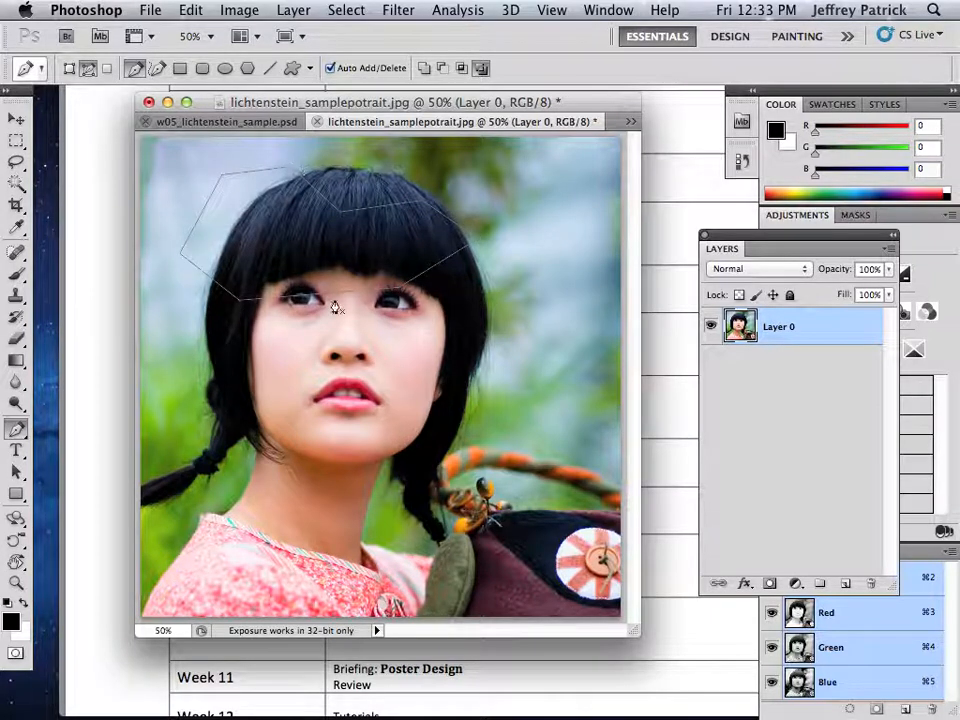
Set the Pen tool to Shape Layers mode and draw a closed straight-sided black shape over the fringe.
{"action": "left_click", "coordinate": [69, 69]}
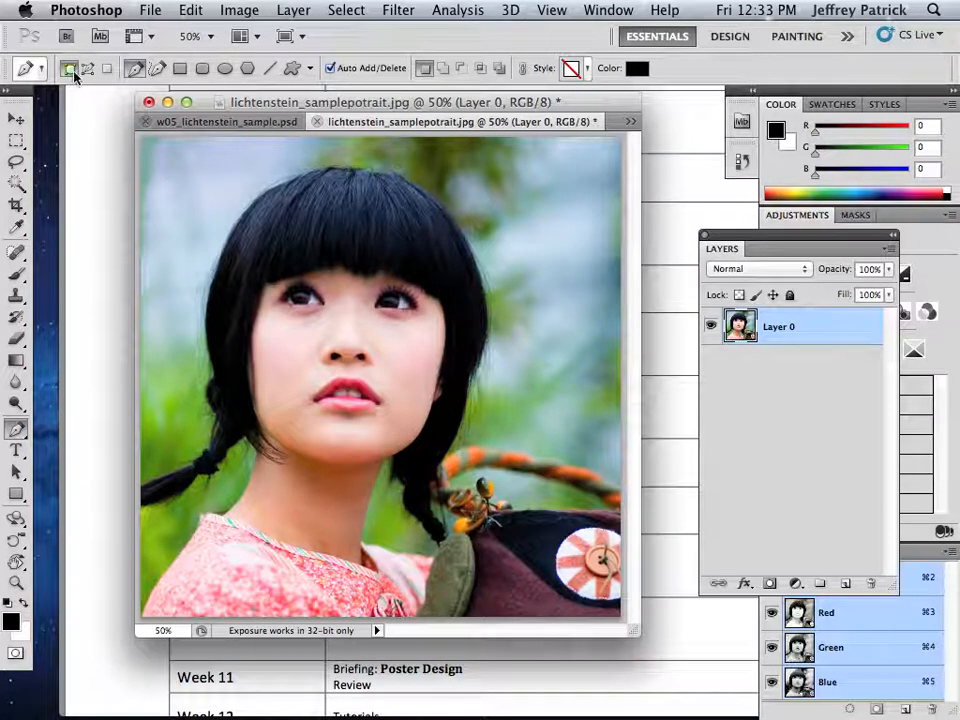
{"action": "left_click", "coordinate": [88, 72]}
{"action": "left_click", "coordinate": [70, 72]}
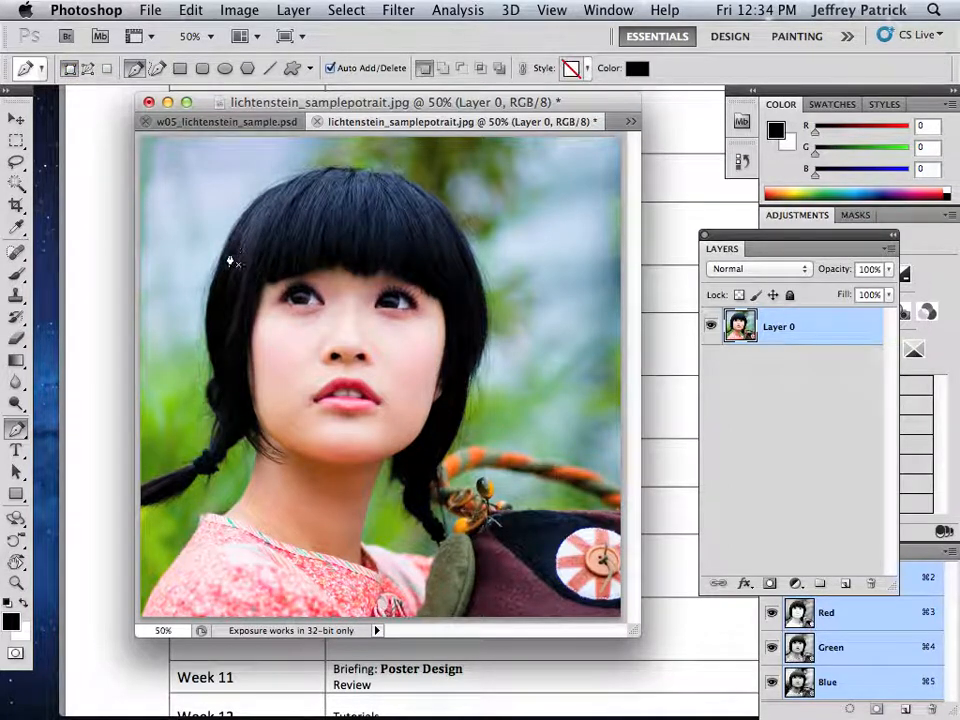
{"action": "left_click", "coordinate": [225, 250]}
{"action": "left_click", "coordinate": [251, 210]}
{"action": "left_click", "coordinate": [297, 178]}
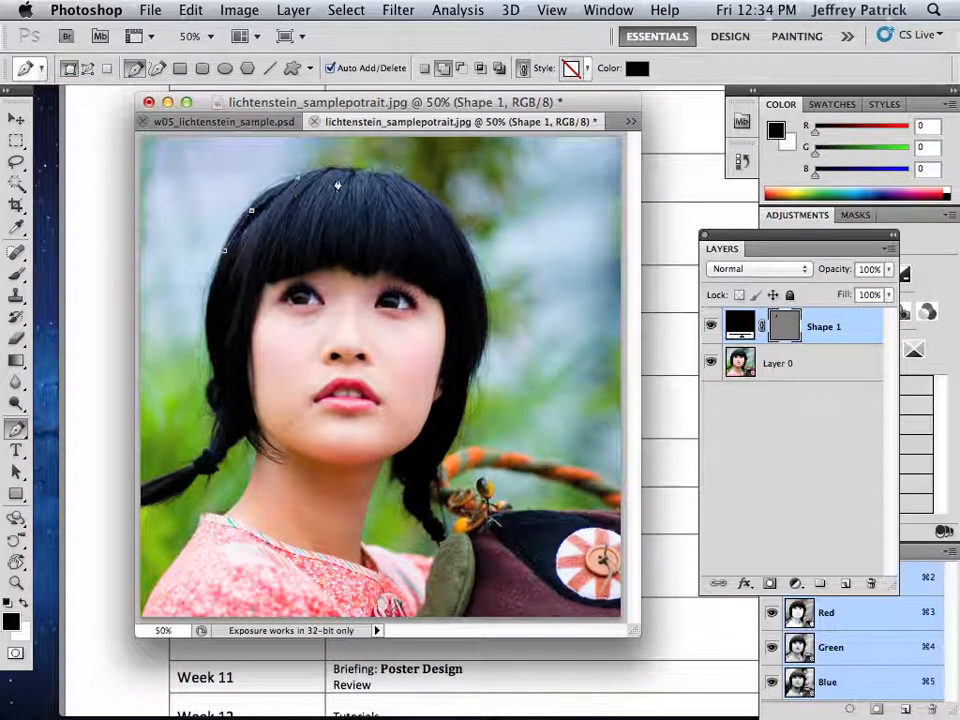
{"action": "left_click", "coordinate": [349, 173]}
{"action": "left_click", "coordinate": [387, 190]}
{"action": "left_click", "coordinate": [390, 246]}
{"action": "left_click", "coordinate": [374, 275]}
{"action": "left_click", "coordinate": [327, 268]}
{"action": "left_click", "coordinate": [284, 280]}
{"action": "left_click", "coordinate": [225, 251]}
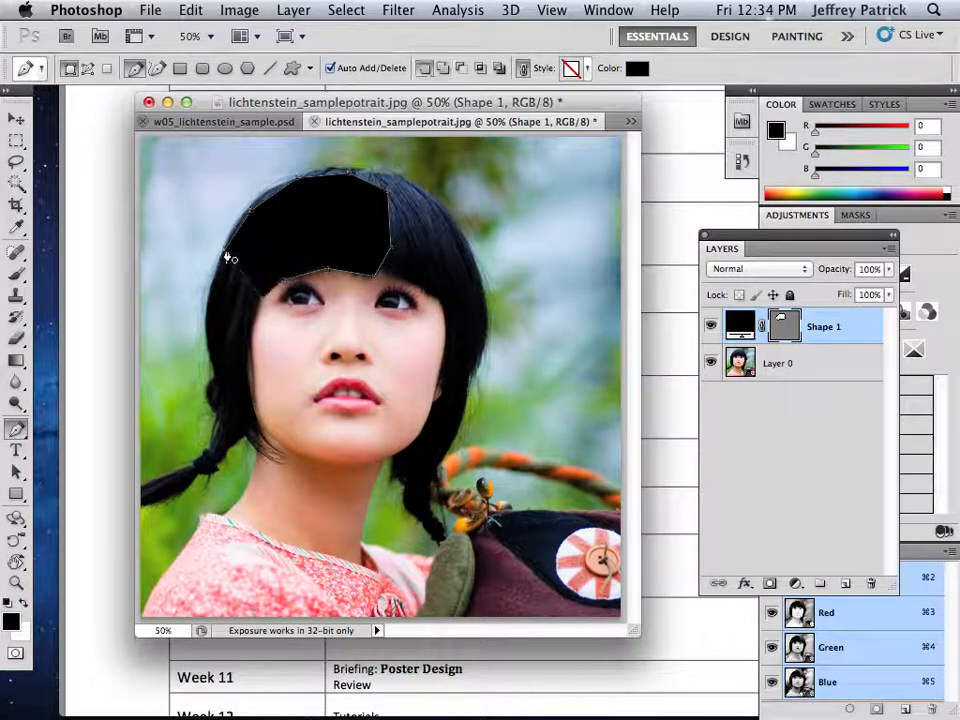
Change the fringe shape's fill color to bright red.
{"action": "left_click", "coordinate": [635, 72]}
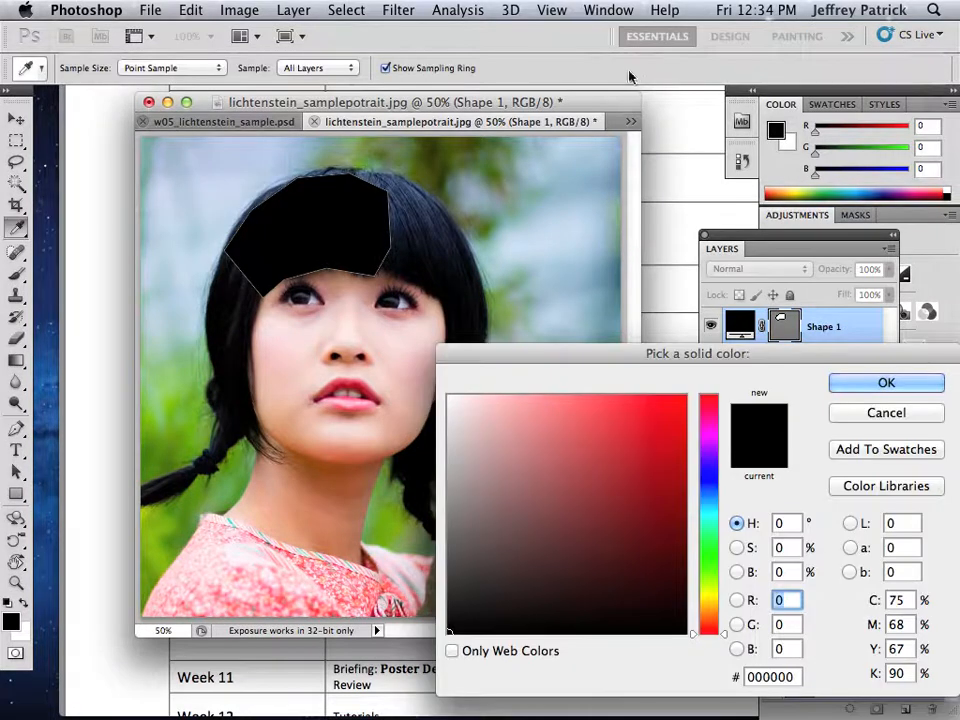
{"action": "left_click", "coordinate": [676, 398]}
{"action": "left_click", "coordinate": [884, 383]}
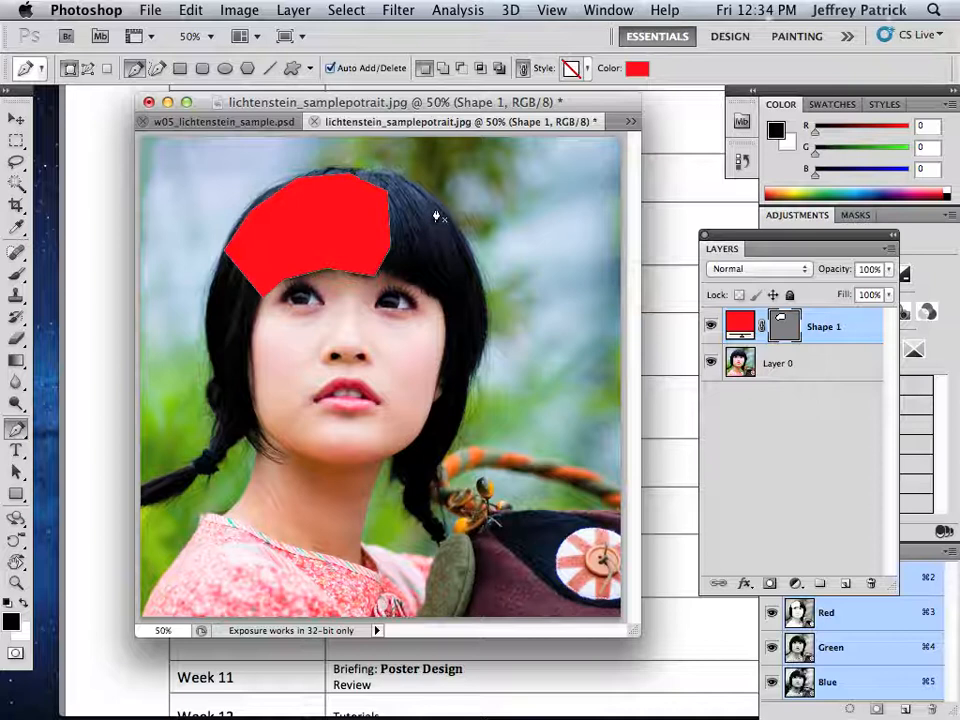
Draw a closed red shape with curved segments over the background along the right side of the hair.
{"action": "left_click_drag", "start_coordinate": [436, 204], "coordinate": [464, 191]}
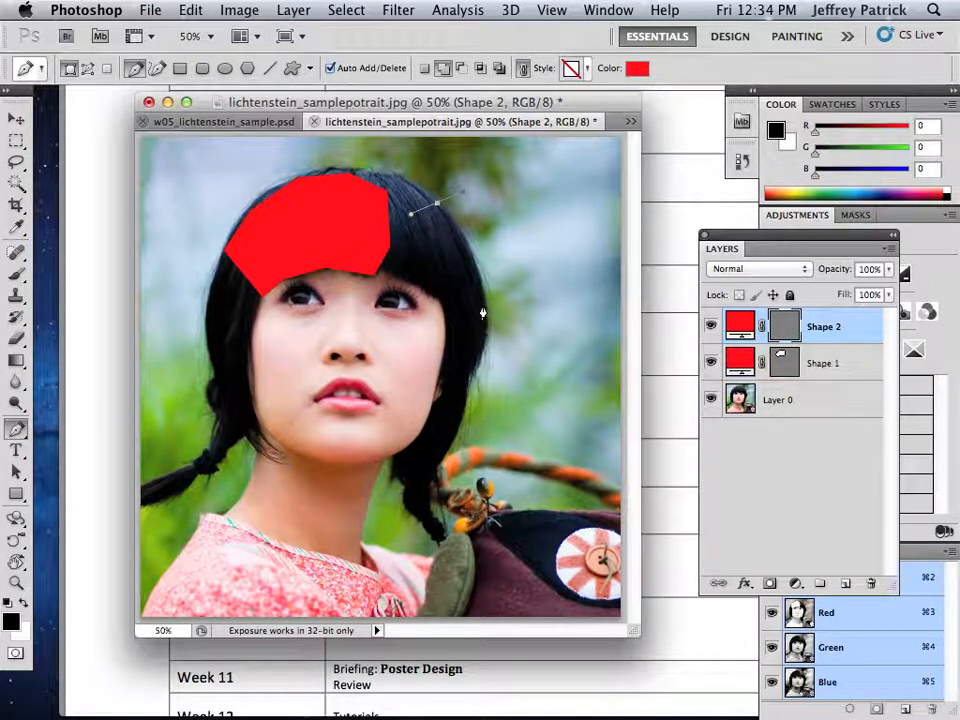
{"action": "left_click", "coordinate": [483, 306]}
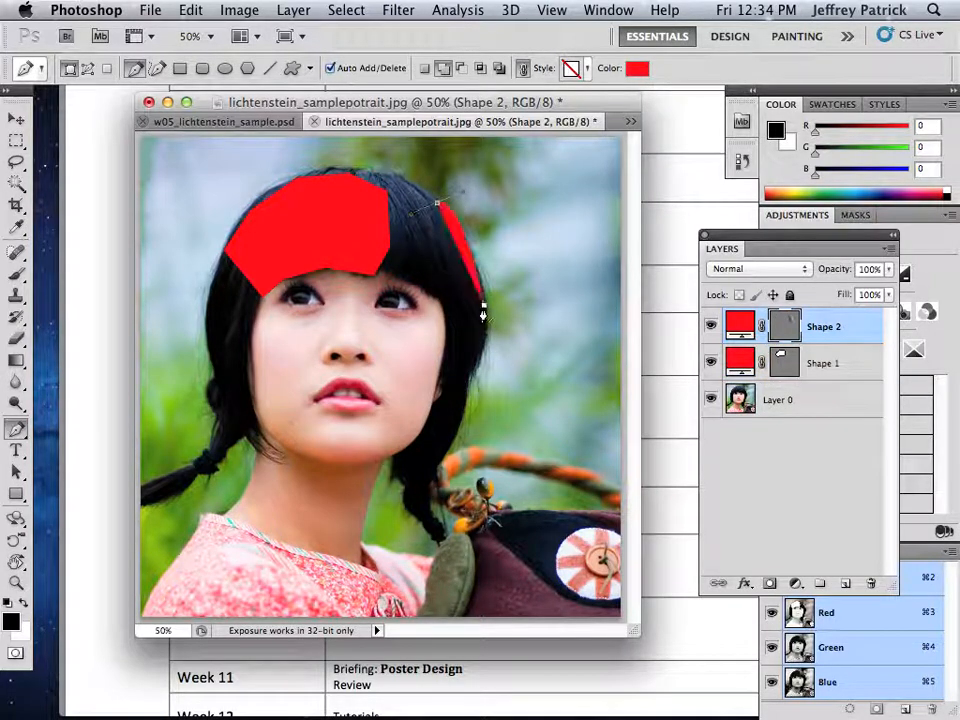
{"action": "left_click", "coordinate": [468, 373]}
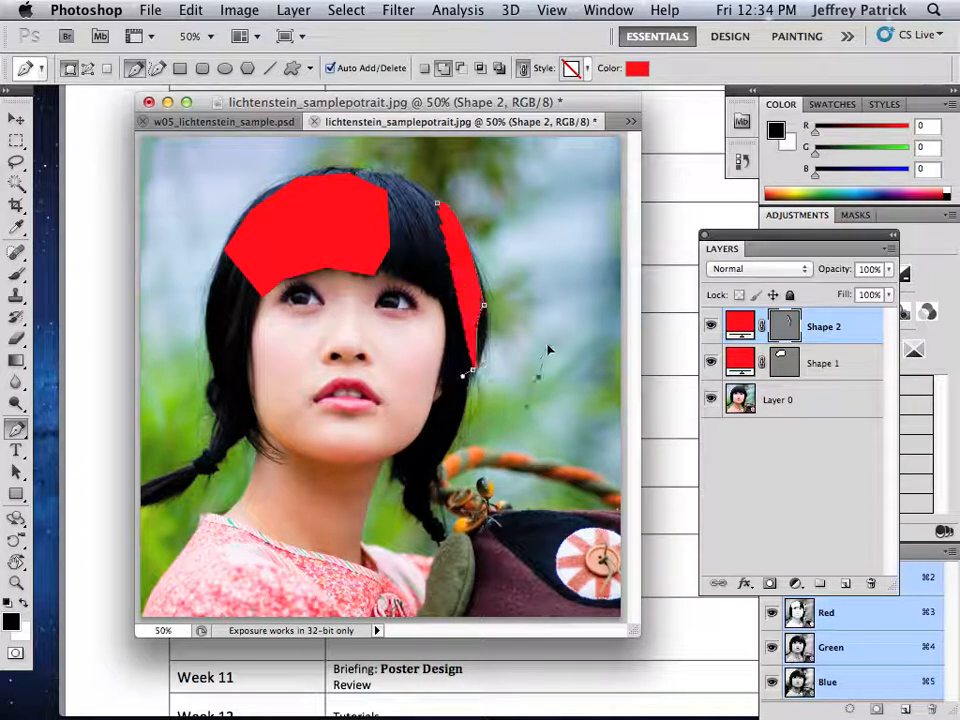
{"action": "left_click_drag", "start_coordinate": [538, 378], "coordinate": [550, 345]}
{"action": "left_click_drag", "start_coordinate": [575, 285], "coordinate": [582, 320]}
{"action": "left_click_drag", "start_coordinate": [595, 234], "coordinate": [572, 208]}
{"action": "left_click_drag", "start_coordinate": [508, 182], "coordinate": [499, 202]}
{"action": "left_click_drag", "start_coordinate": [450, 175], "coordinate": [442, 155]}
{"action": "left_click", "coordinate": [437, 204]}
{"action": "left_click_drag", "start_coordinate": [436, 207], "coordinate": [442, 236]}
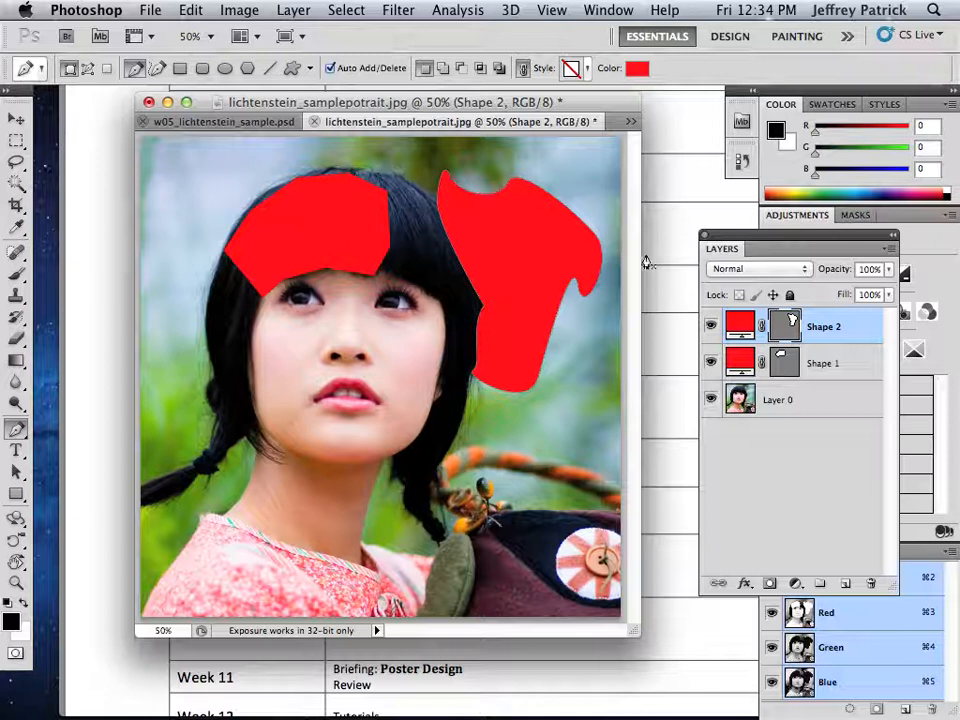
Delete both red practice shape layers, keeping only the portrait layer.
{"action": "left_click_drag", "start_coordinate": [860, 332], "coordinate": [740, 412]}
{"action": "left_click_drag", "start_coordinate": [735, 335], "coordinate": [871, 583]}
{"action": "left_click_drag", "start_coordinate": [742, 372], "coordinate": [871, 583]}
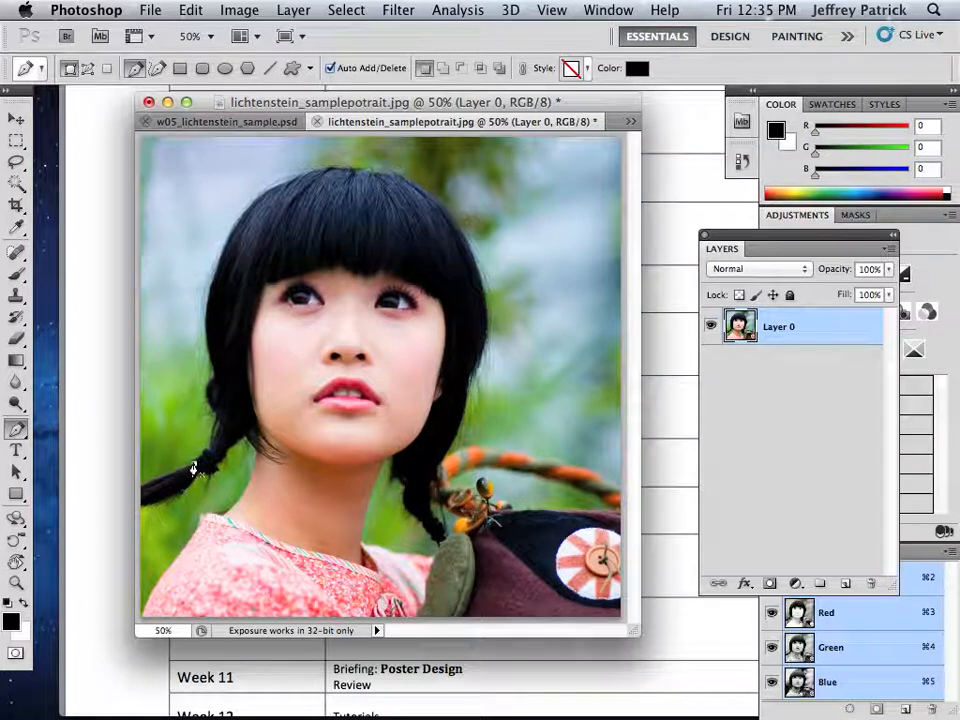
Start a black Pen shape tracing the hair's outer edge from the left braid over the head to the right braid.
{"action": "left_click", "coordinate": [194, 463]}
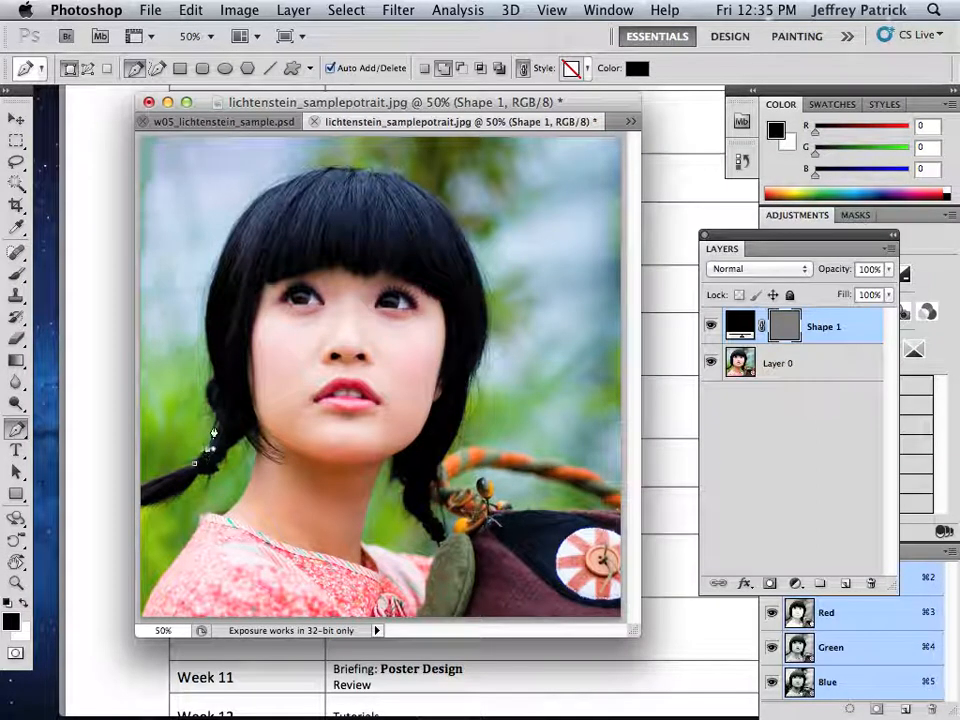
{"action": "left_click", "coordinate": [219, 423]}
{"action": "left_click", "coordinate": [205, 397]}
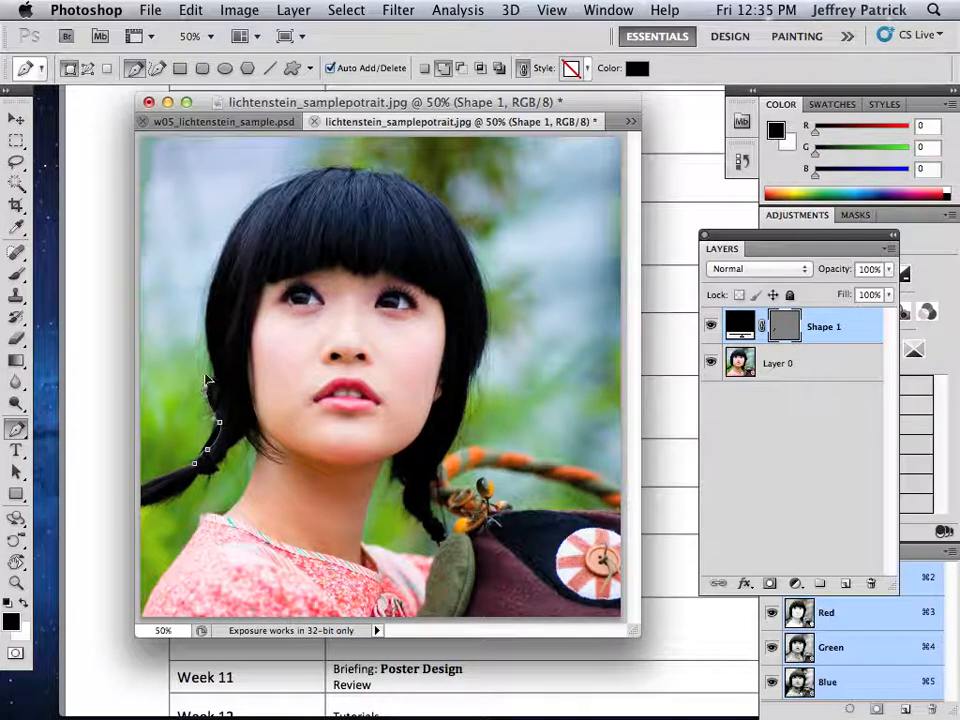
{"action": "left_click", "coordinate": [214, 379]}
{"action": "left_click_drag", "start_coordinate": [228, 242], "coordinate": [252, 188]}
{"action": "left_click", "coordinate": [254, 187]}
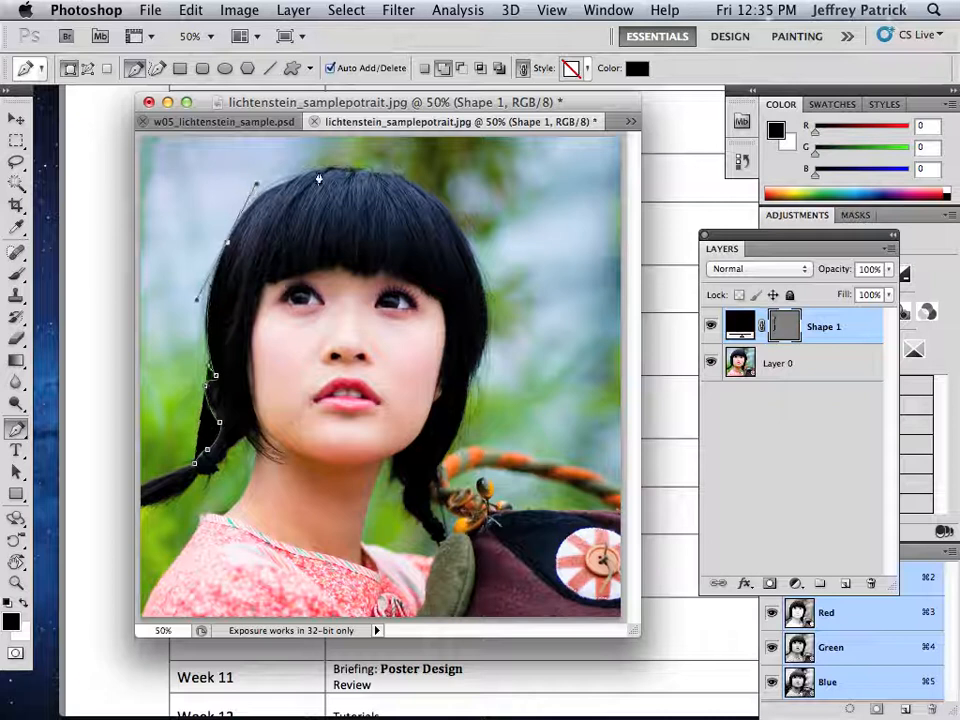
{"action": "left_click_drag", "start_coordinate": [331, 174], "coordinate": [495, 278]}
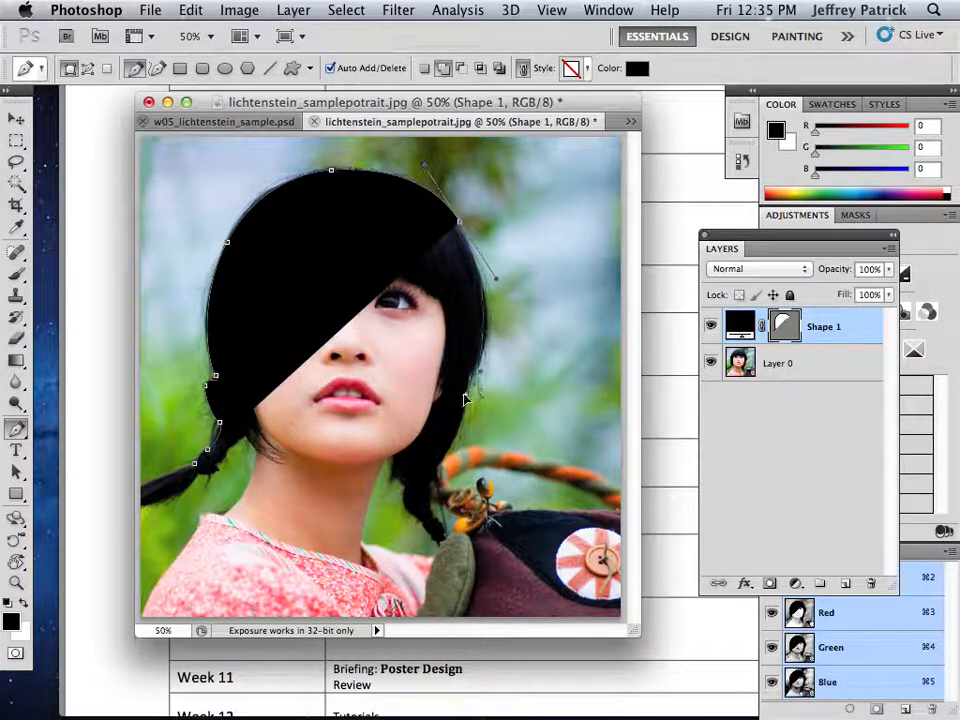
{"action": "left_click_drag", "start_coordinate": [457, 409], "coordinate": [433, 522]}
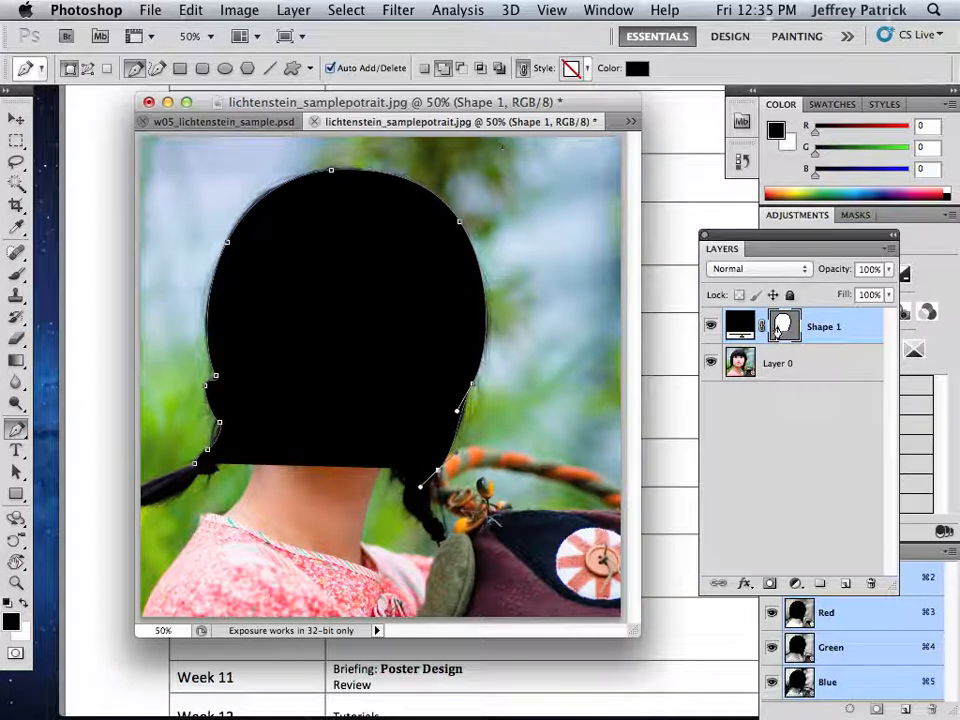
Lower the hair shape layer's opacity to 50% and continue its outline around the right braid up to the jaw.
{"action": "left_click", "coordinate": [888, 269]}
{"action": "left_click_drag", "start_coordinate": [864, 288], "coordinate": [843, 291]}
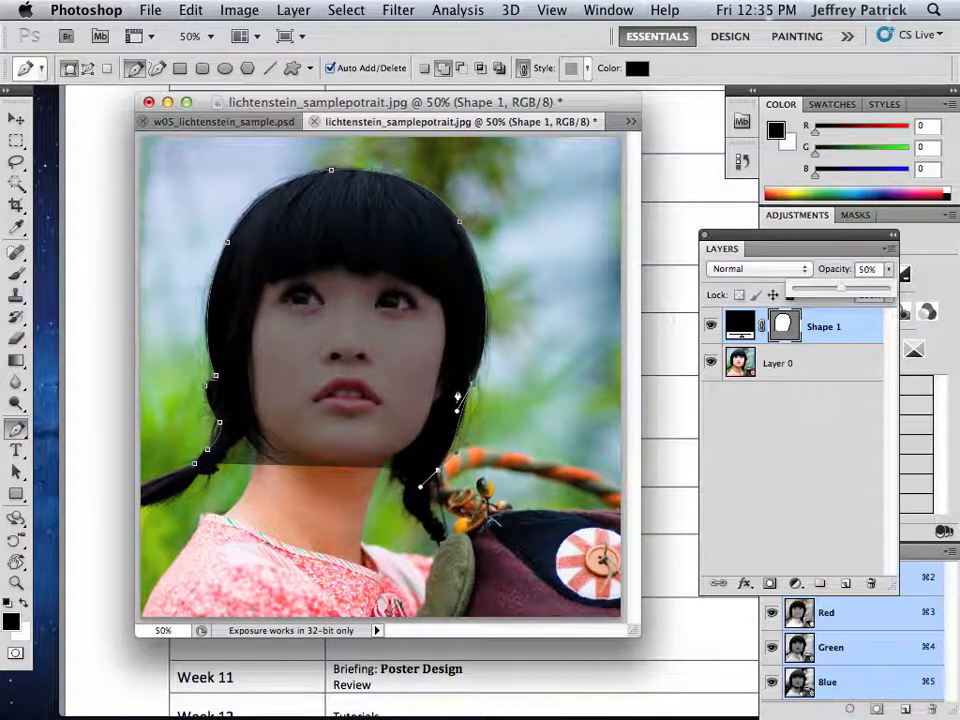
{"action": "left_click", "coordinate": [430, 518]}
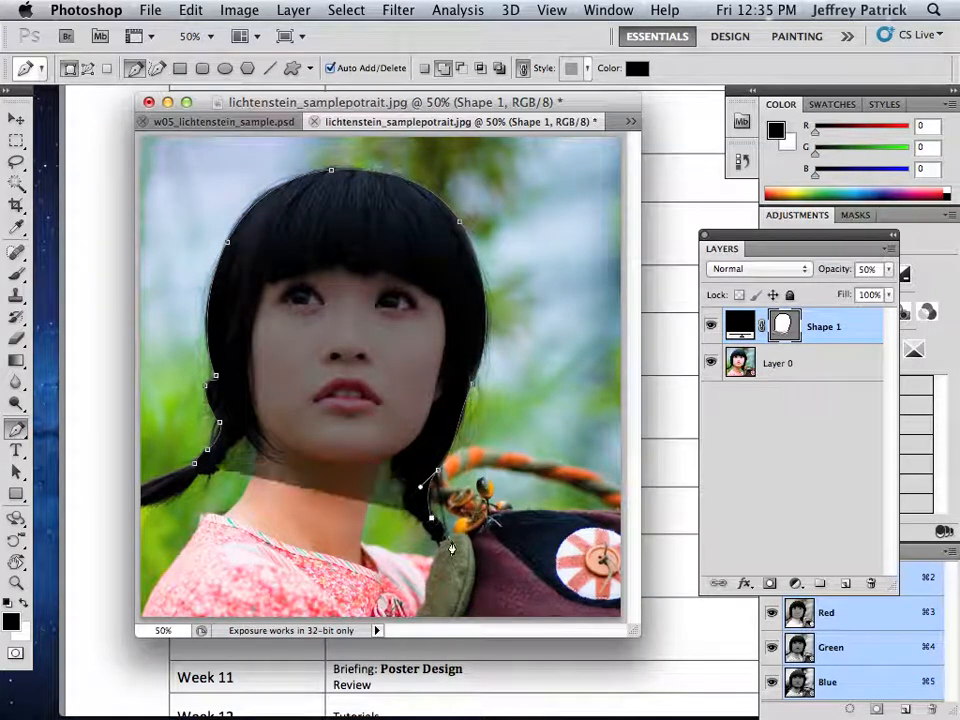
{"action": "left_click_drag", "start_coordinate": [442, 543], "coordinate": [430, 544]}
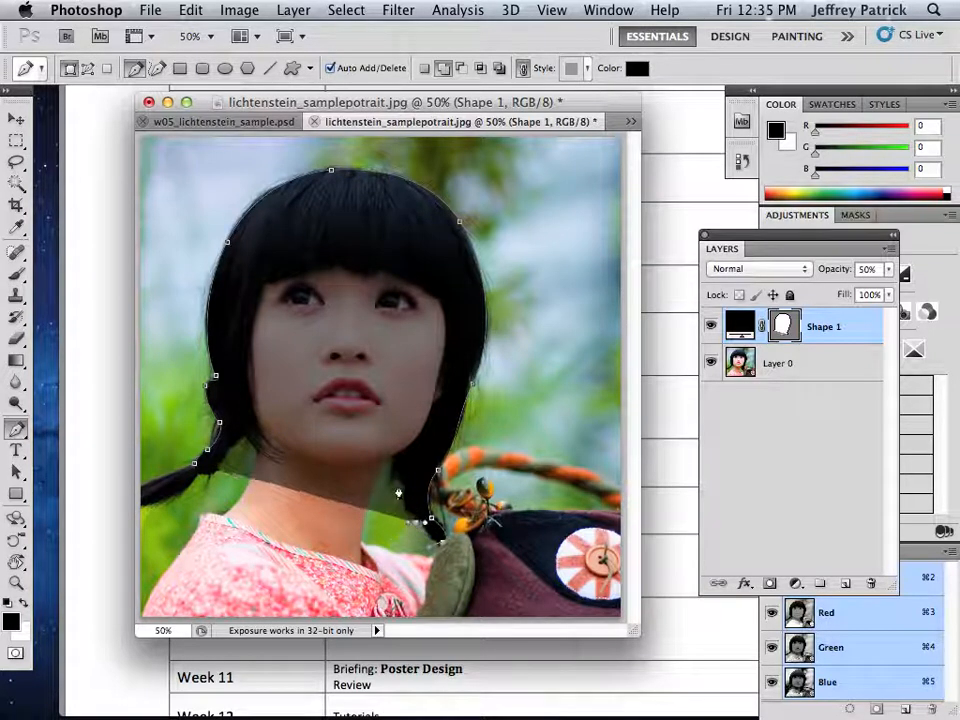
{"action": "left_click_drag", "start_coordinate": [406, 486], "coordinate": [418, 450]}
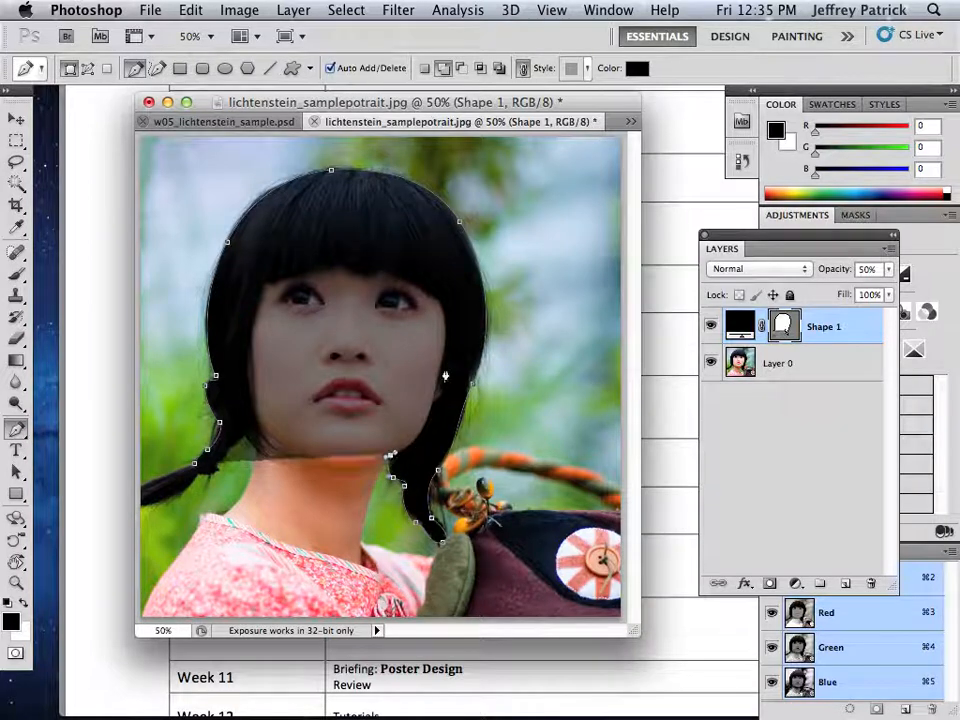
Continue the hair outline up the right side of the face, along the fringe and down the left cheek.
{"action": "left_click_drag", "start_coordinate": [440, 360], "coordinate": [374, 281]}
{"action": "left_click", "coordinate": [358, 277]}
{"action": "left_click", "coordinate": [337, 268]}
{"action": "left_click_drag", "start_coordinate": [273, 283], "coordinate": [262, 283]}
{"action": "left_click_drag", "start_coordinate": [252, 330], "coordinate": [252, 352]}
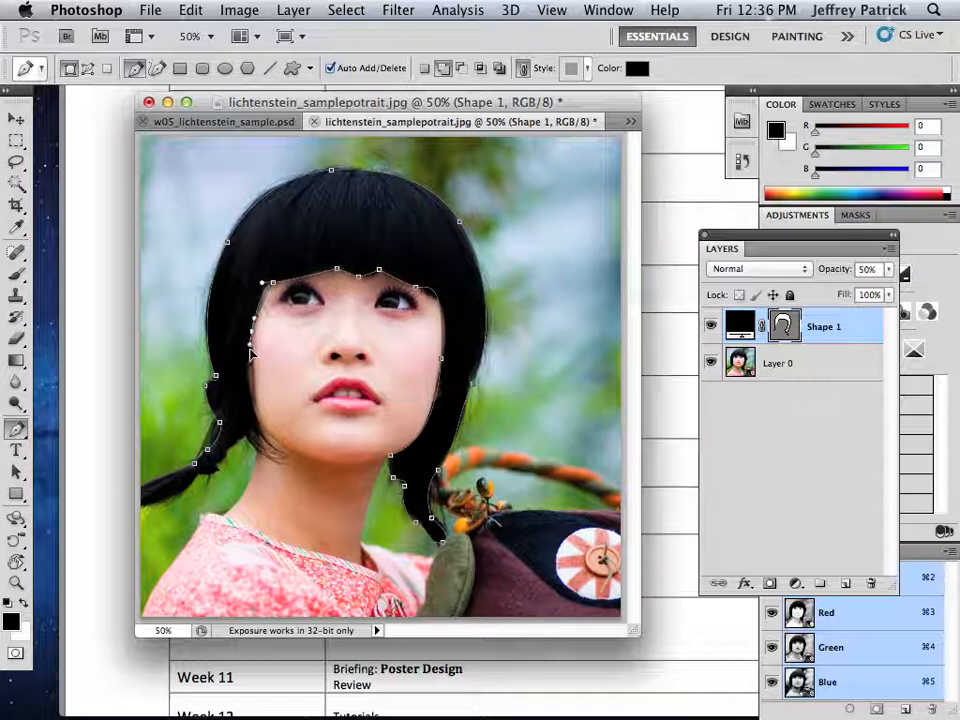
Trace the hair strand below the left jaw and the left braid, then close the hair shape at its starting point.
{"action": "left_click_drag", "start_coordinate": [254, 405], "coordinate": [240, 435]}
{"action": "left_click", "coordinate": [225, 454]}
{"action": "left_click", "coordinate": [216, 467]}
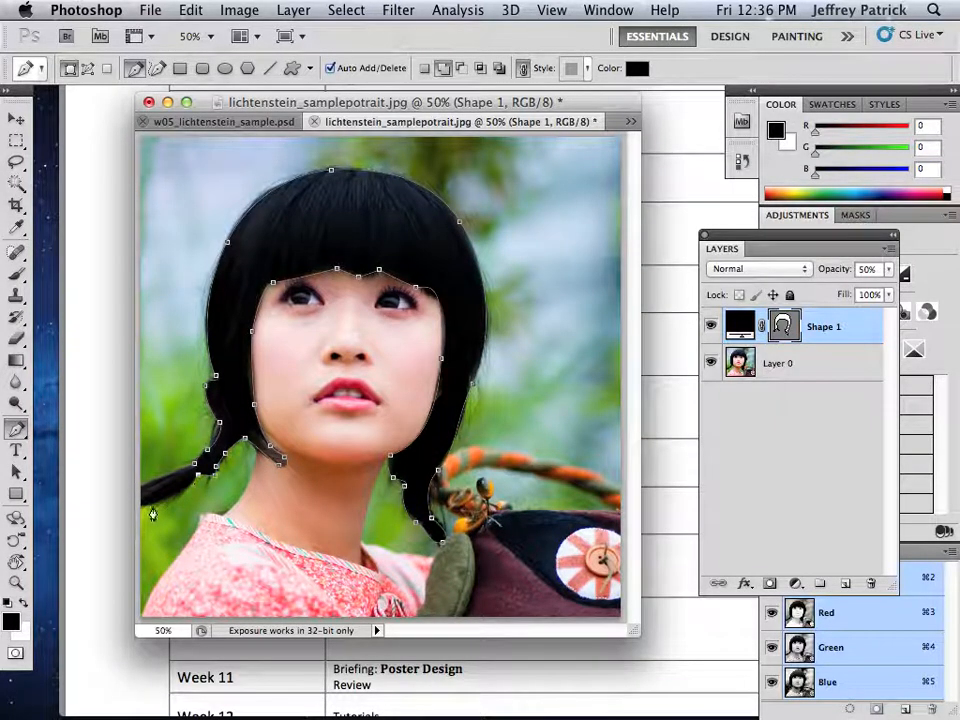
{"action": "left_click", "coordinate": [141, 493]}
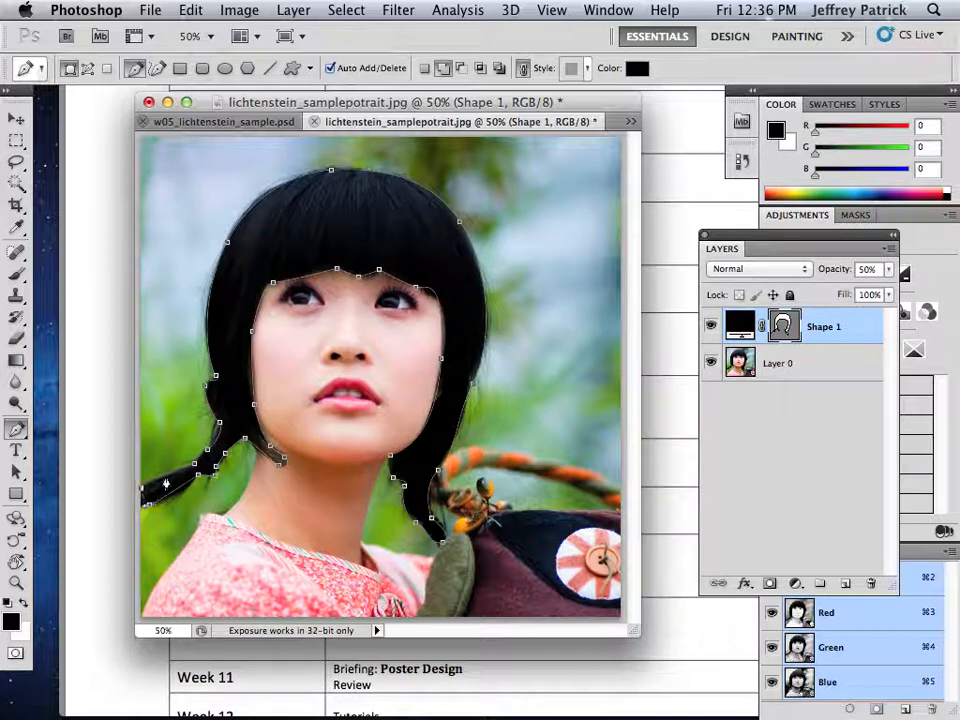
{"action": "left_click", "coordinate": [194, 464]}
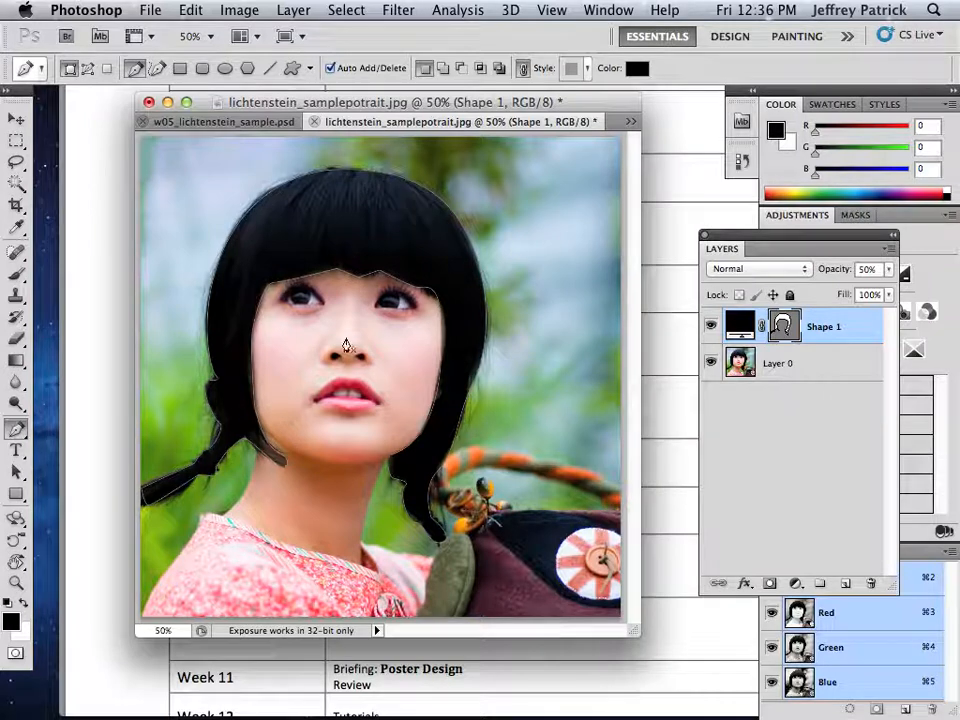
Restore the hair shape layer to 100% opacity and set its fill color to bright yellow, #fff602.
{"action": "left_click", "coordinate": [888, 269]}
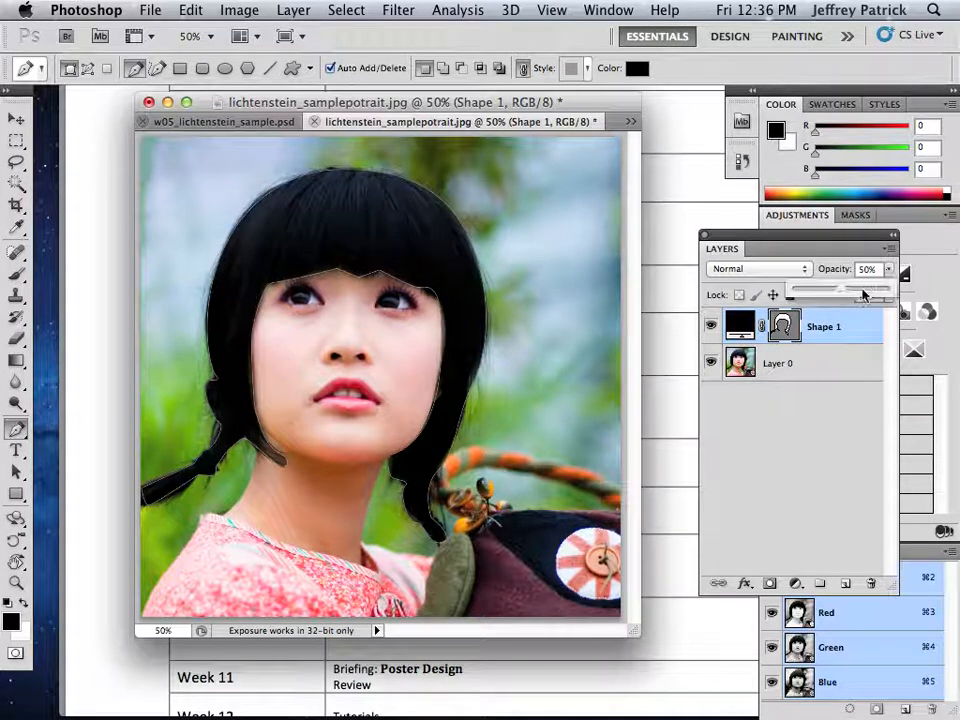
{"action": "left_click_drag", "start_coordinate": [864, 293], "coordinate": [890, 292]}
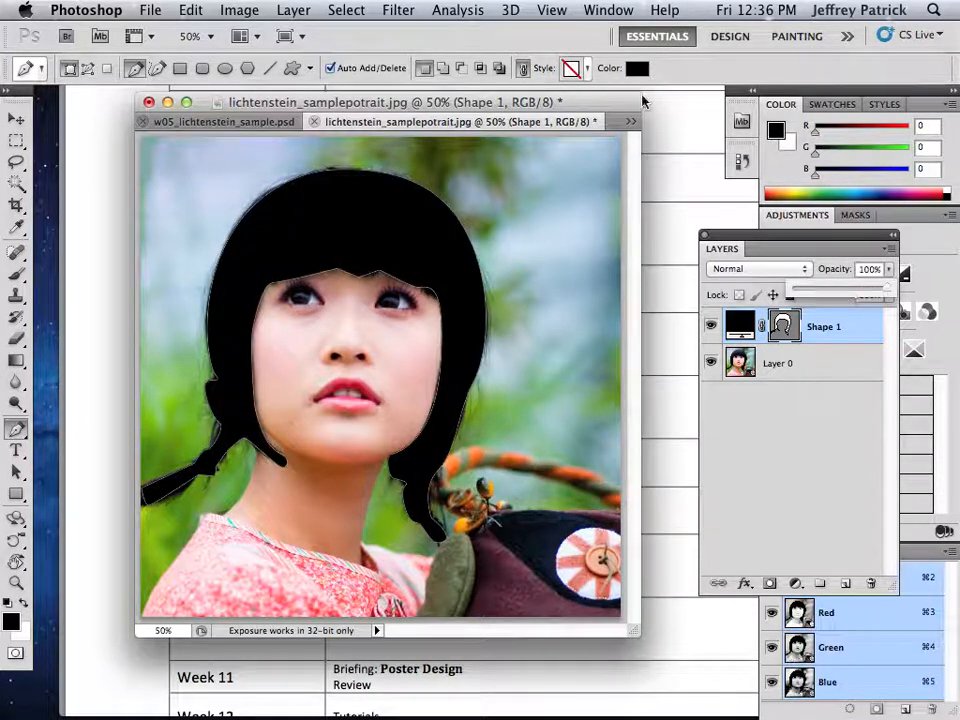
{"action": "double_click", "coordinate": [740, 326]}
{"action": "left_click", "coordinate": [684, 397]}
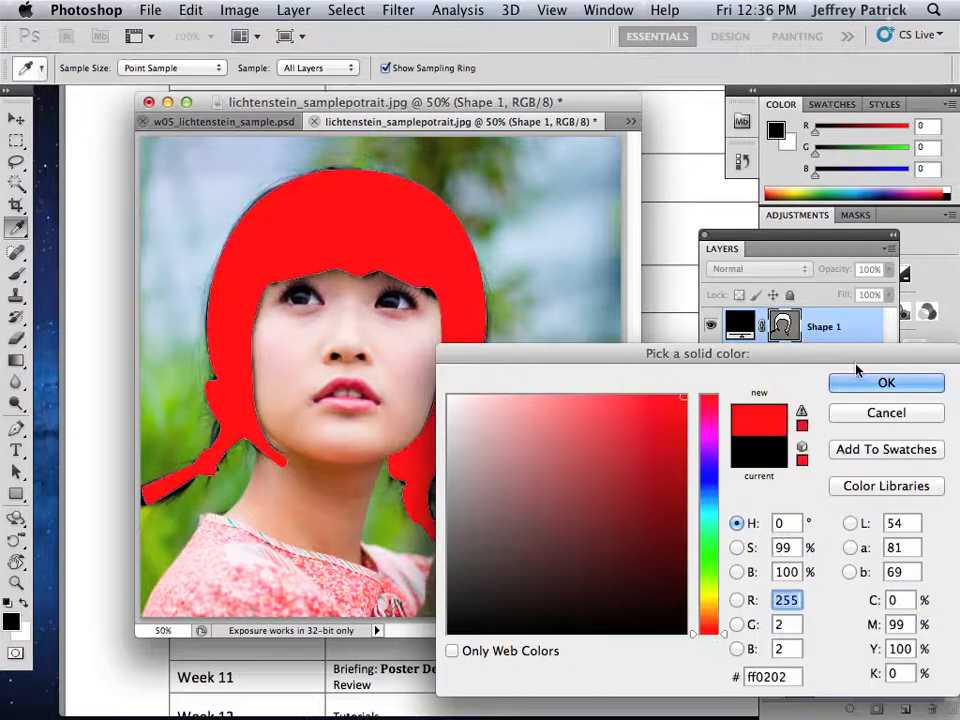
{"action": "left_click", "coordinate": [712, 608]}
{"action": "left_click_drag", "start_coordinate": [714, 608], "coordinate": [711, 427]}
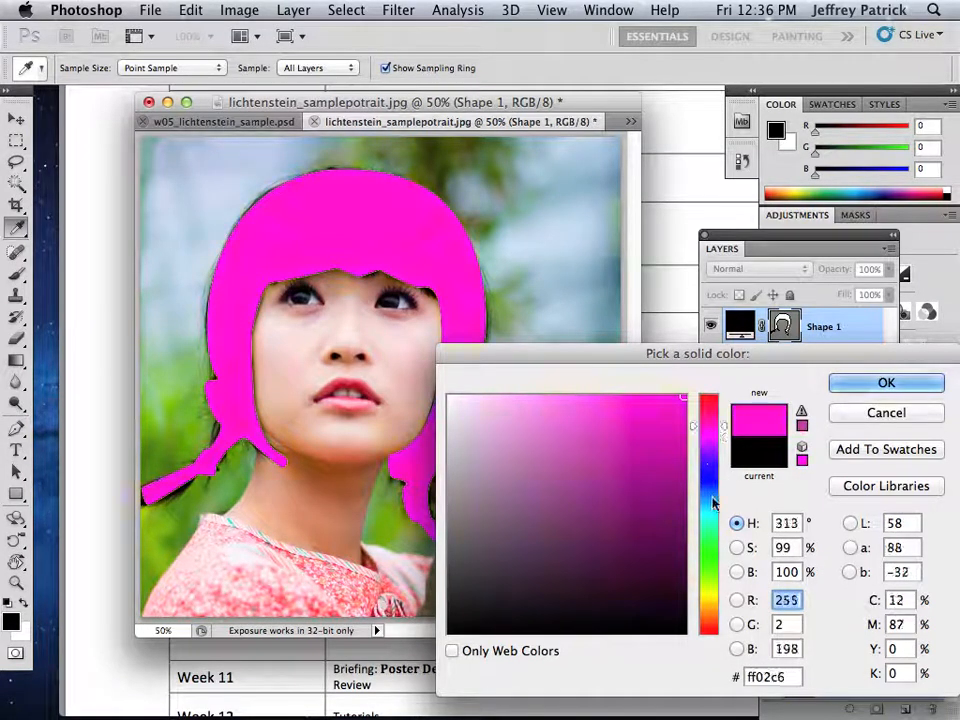
{"action": "left_click", "coordinate": [713, 482]}
{"action": "left_click", "coordinate": [713, 514]}
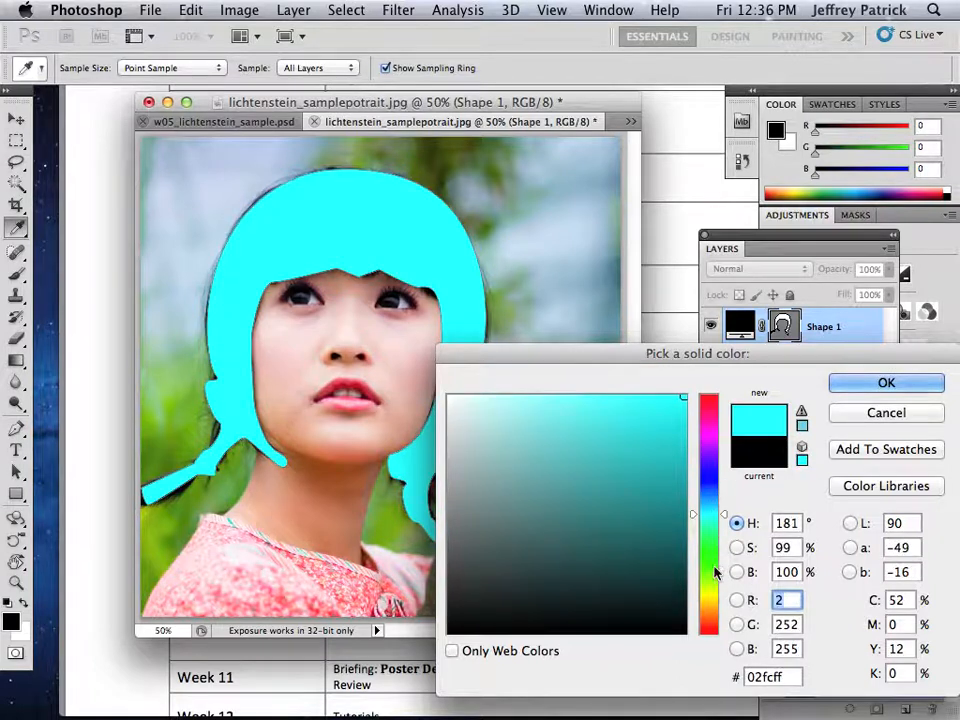
{"action": "left_click", "coordinate": [714, 598]}
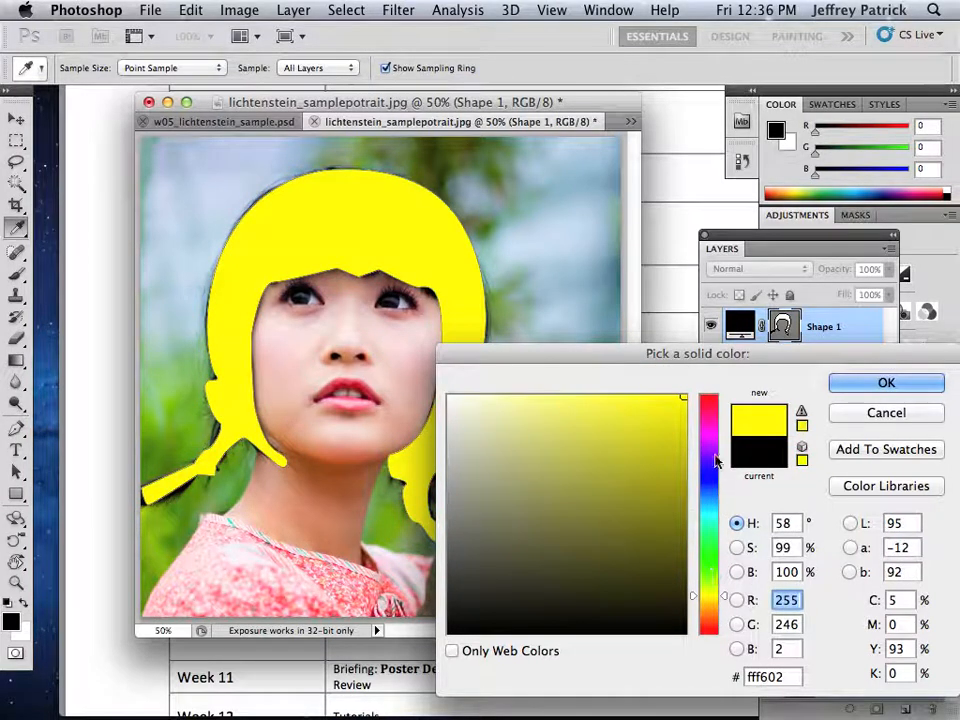
{"action": "left_click", "coordinate": [882, 381]}
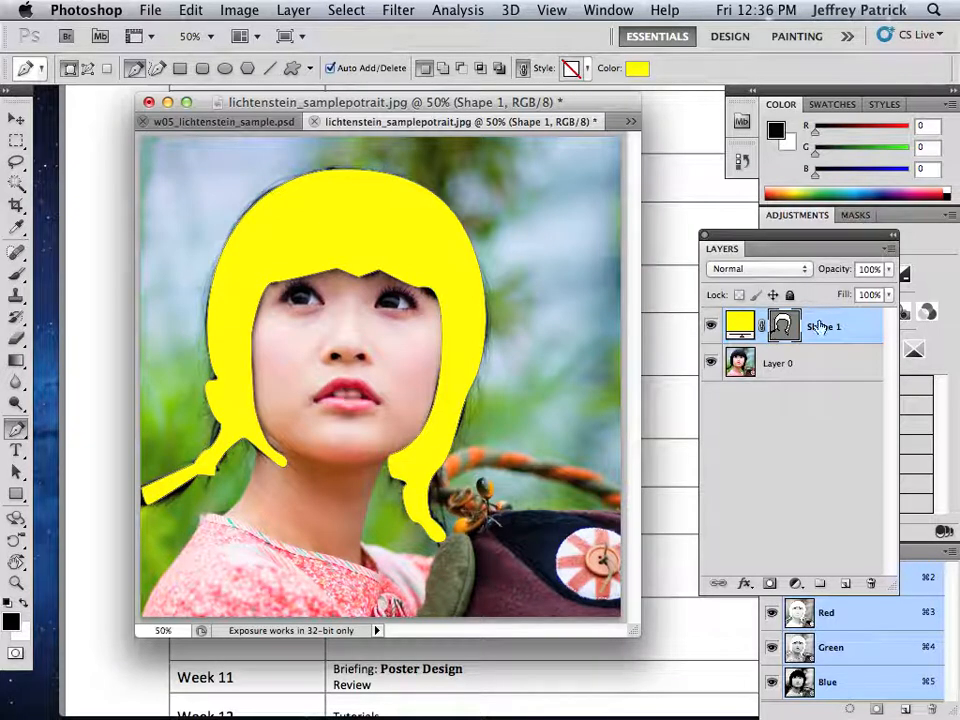
Lock all of the hair shape layer and start a new Pen shape from the left collar up the neck to the jaw.
{"action": "left_click", "coordinate": [790, 295]}
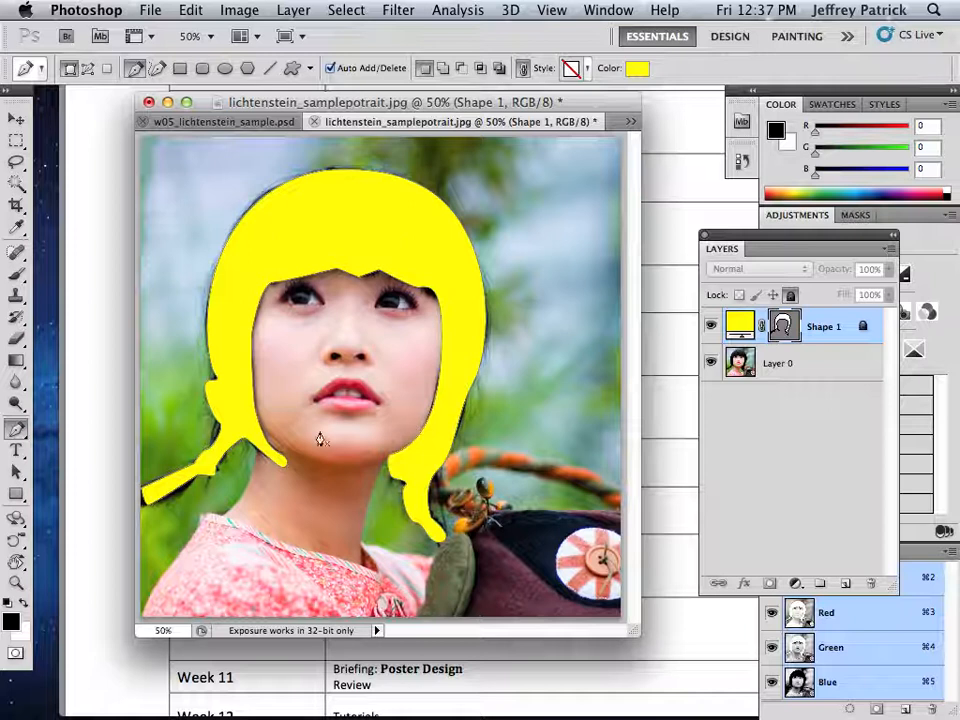
{"action": "left_click", "coordinate": [221, 517]}
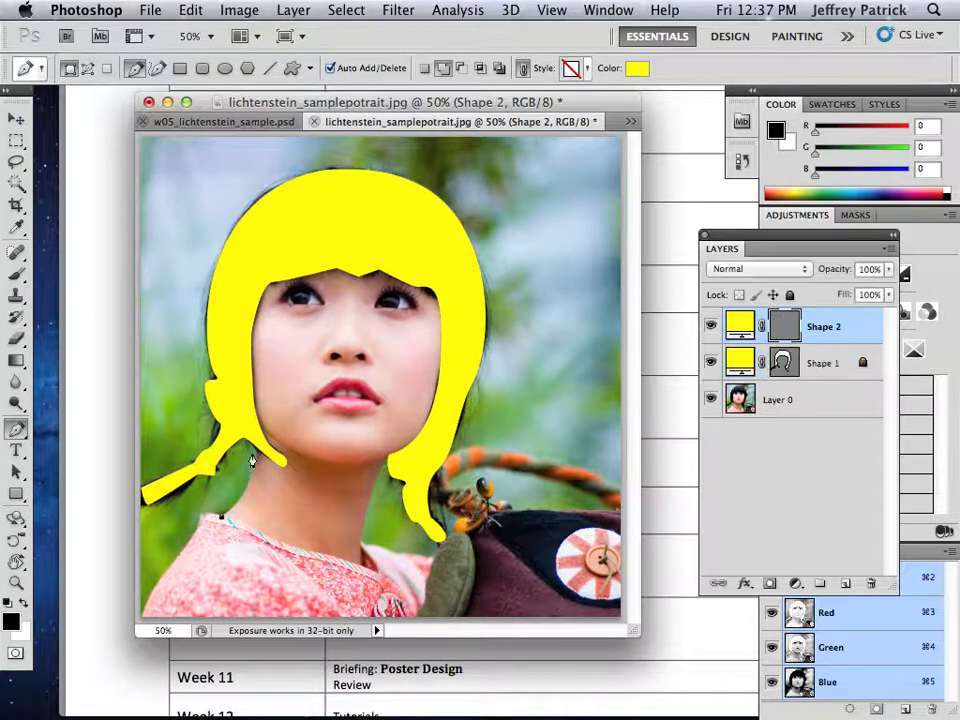
{"action": "left_click_drag", "start_coordinate": [254, 457], "coordinate": [247, 432]}
{"action": "left_click_drag", "start_coordinate": [263, 417], "coordinate": [257, 415]}
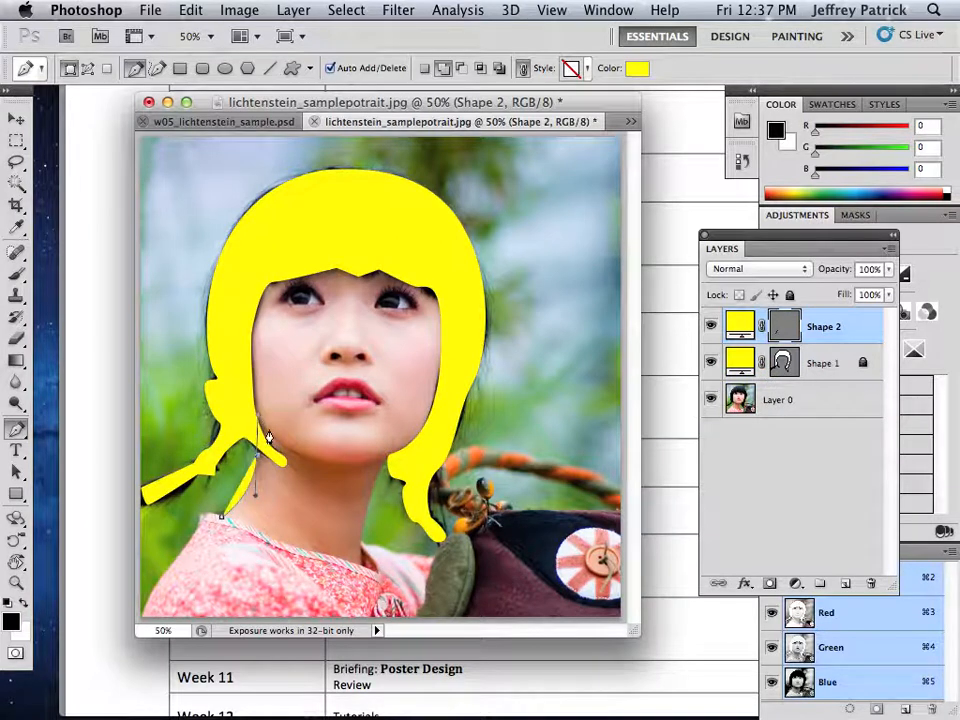
Set the new face shape's fill color to orange, #e76404.
{"action": "double_click", "coordinate": [740, 326]}
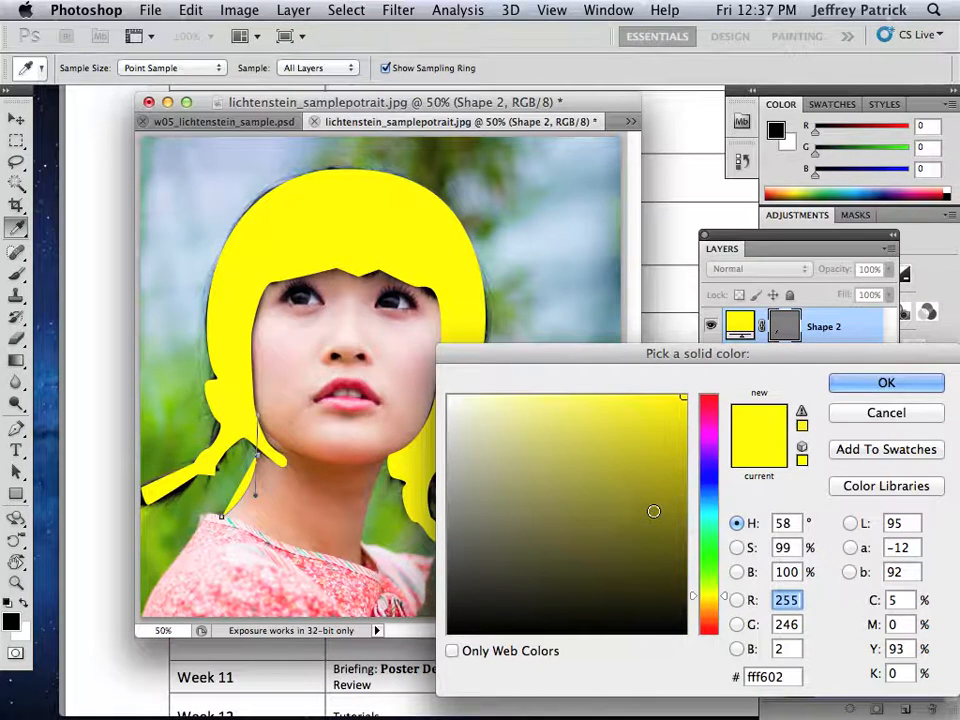
{"action": "left_click", "coordinate": [714, 621]}
{"action": "left_click_drag", "start_coordinate": [714, 621], "coordinate": [714, 618]}
{"action": "left_click_drag", "start_coordinate": [682, 402], "coordinate": [682, 417]}
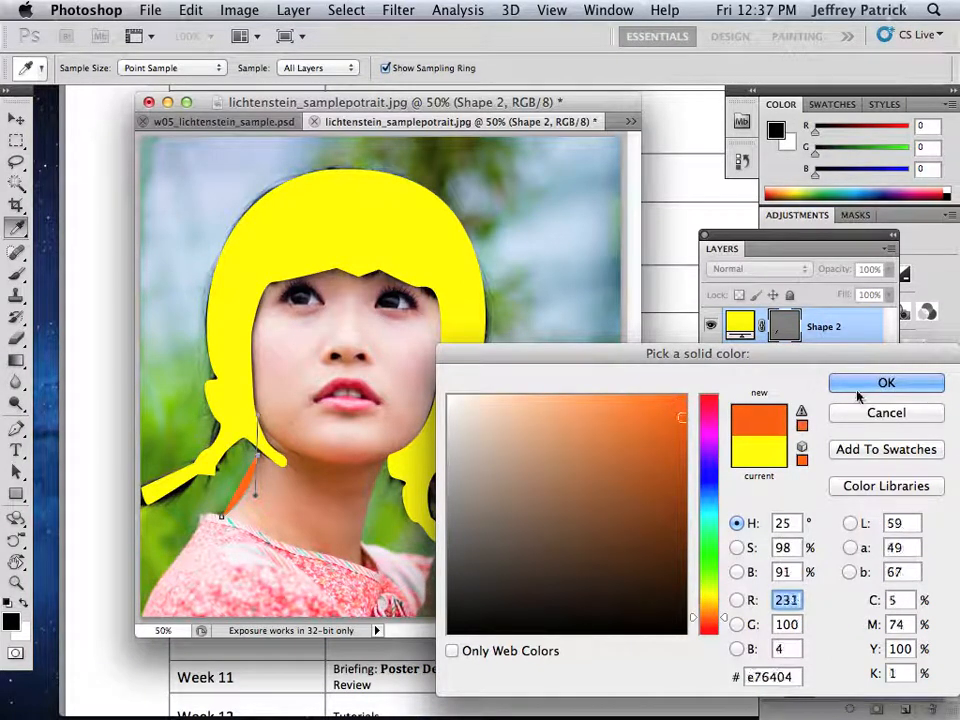
{"action": "key", "text": "Return"}
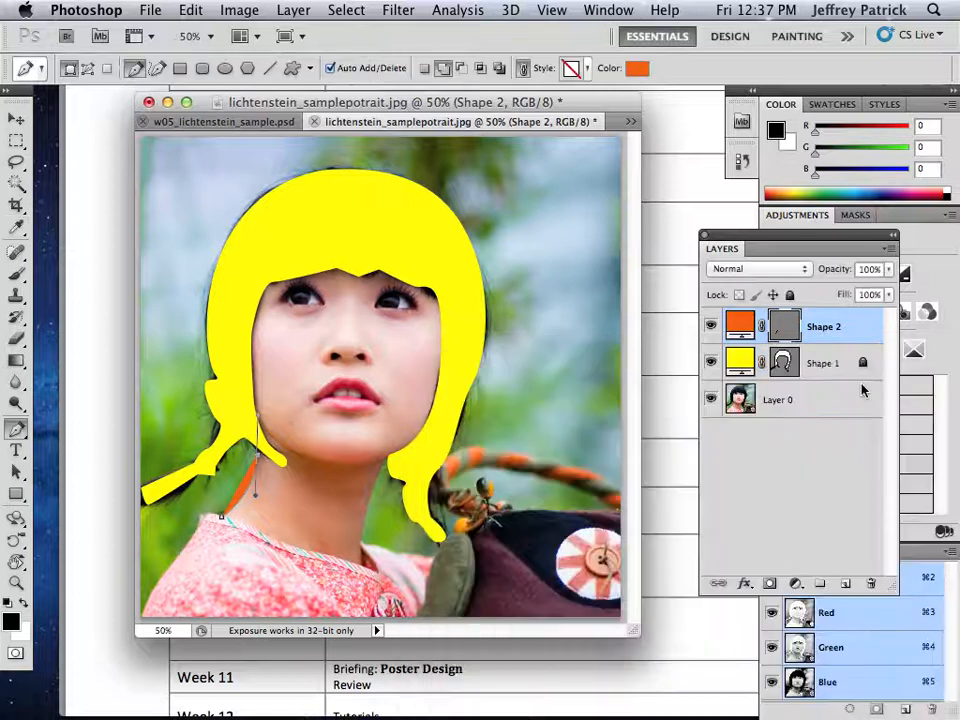
Continue the face outline up the left cheek, along the fringe and around the right temple.
{"action": "left_click_drag", "start_coordinate": [255, 338], "coordinate": [267, 297]}
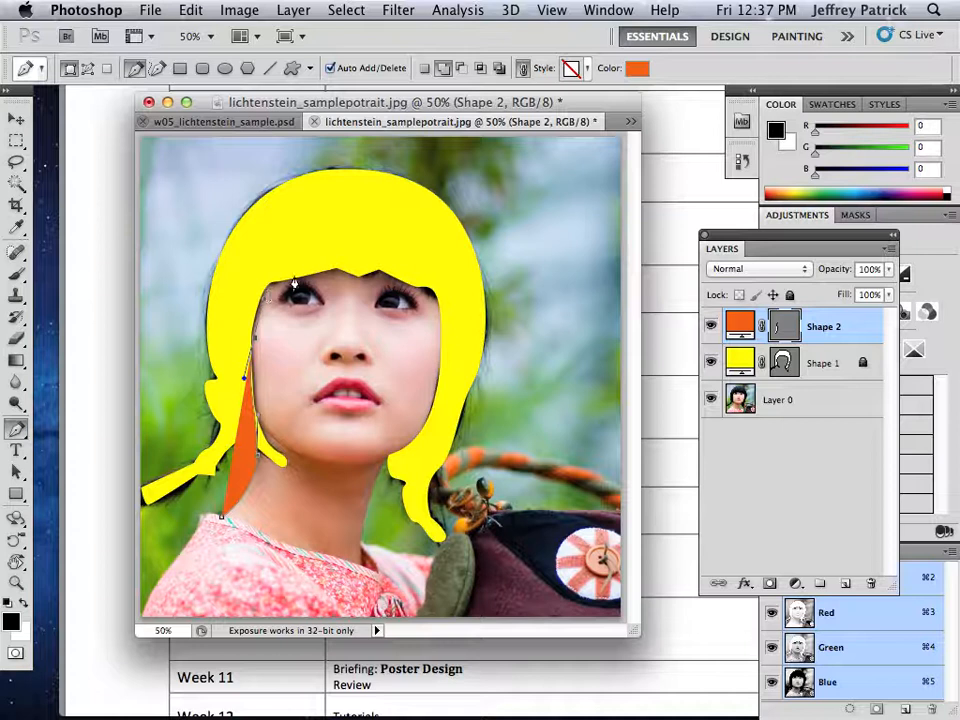
{"action": "right_click", "coordinate": [304, 276]}
{"action": "left_click", "coordinate": [333, 270]}
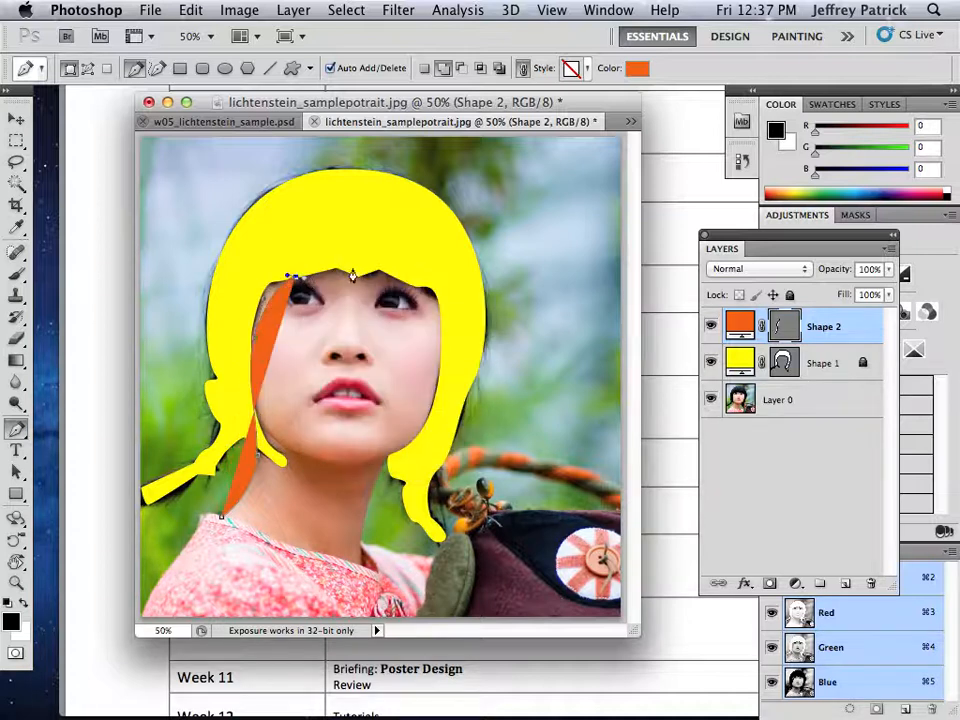
{"action": "left_click", "coordinate": [363, 275]}
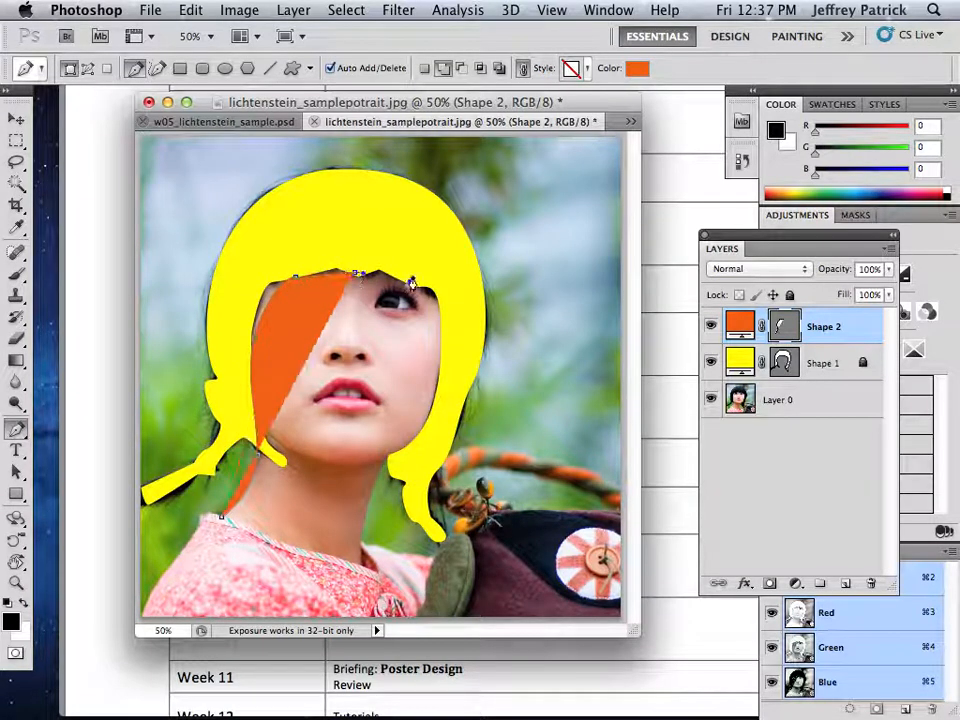
{"action": "left_click", "coordinate": [405, 284]}
{"action": "left_click", "coordinate": [441, 307]}
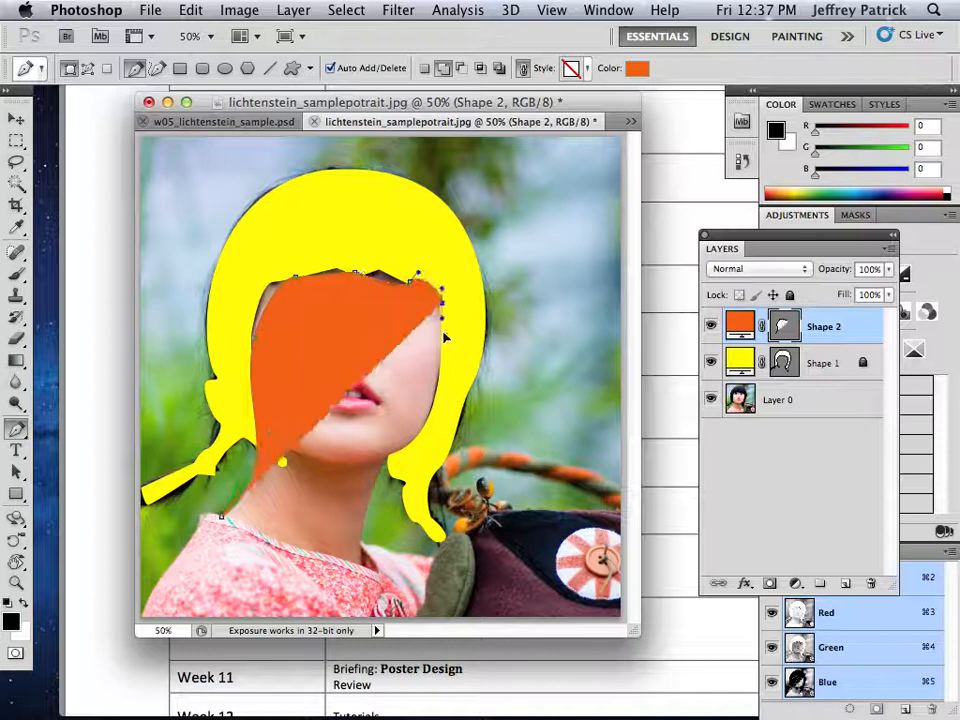
Trace the right cheek, neck and collar to close the face shape, and place its layer below the hair shape layer.
{"action": "left_click", "coordinate": [437, 398]}
{"action": "left_click_drag", "start_coordinate": [396, 462], "coordinate": [386, 473]}
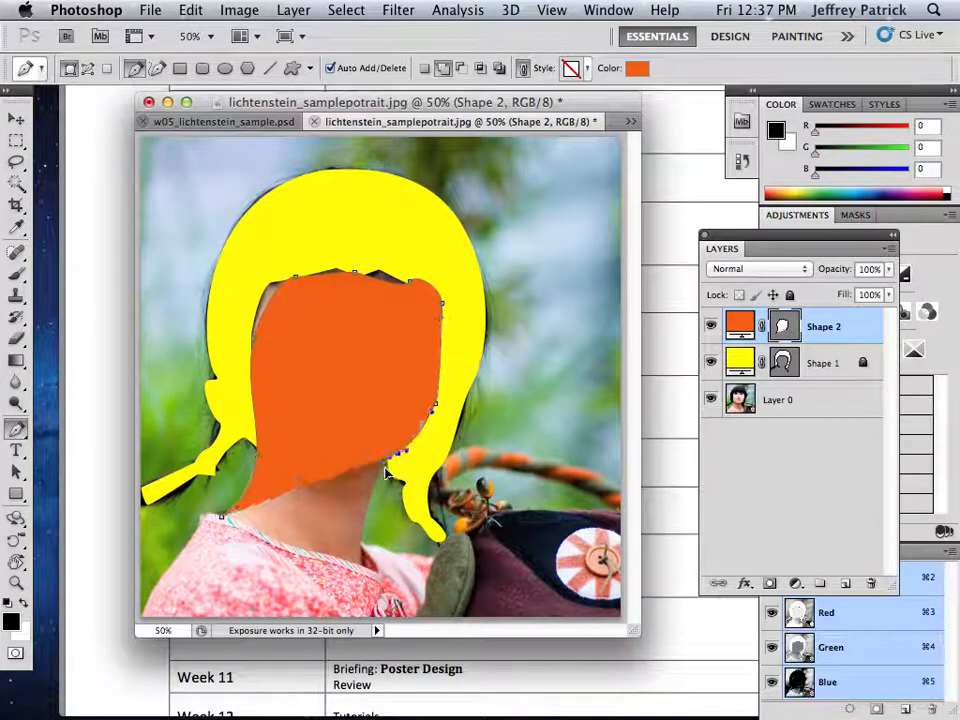
{"action": "left_click_drag", "start_coordinate": [368, 580], "coordinate": [374, 574]}
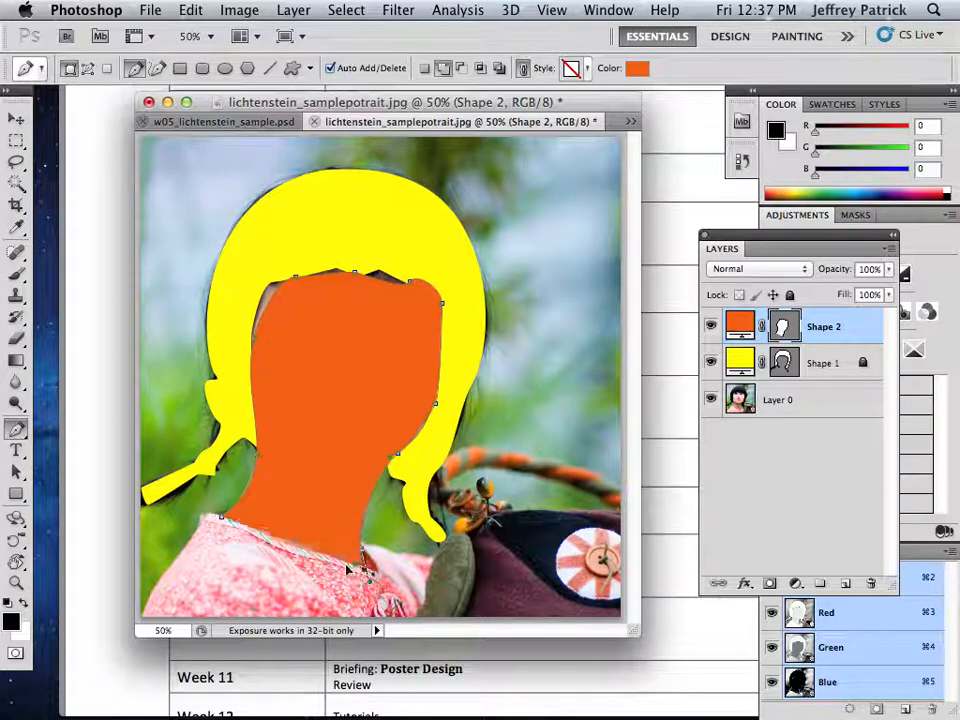
{"action": "left_click", "coordinate": [220, 520]}
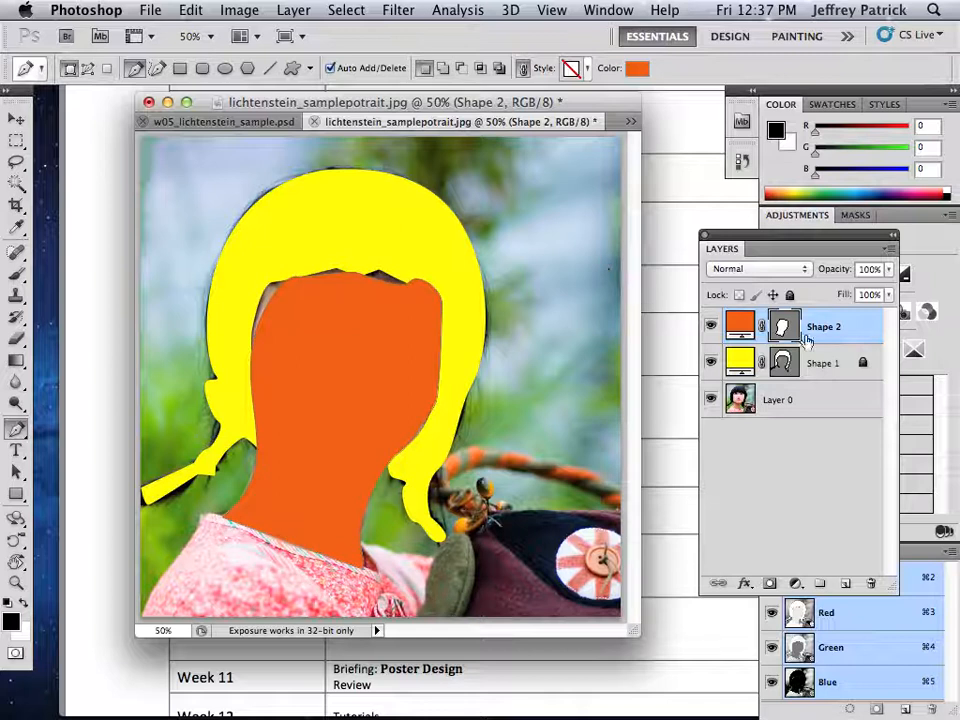
{"action": "left_click_drag", "start_coordinate": [744, 340], "coordinate": [738, 368]}
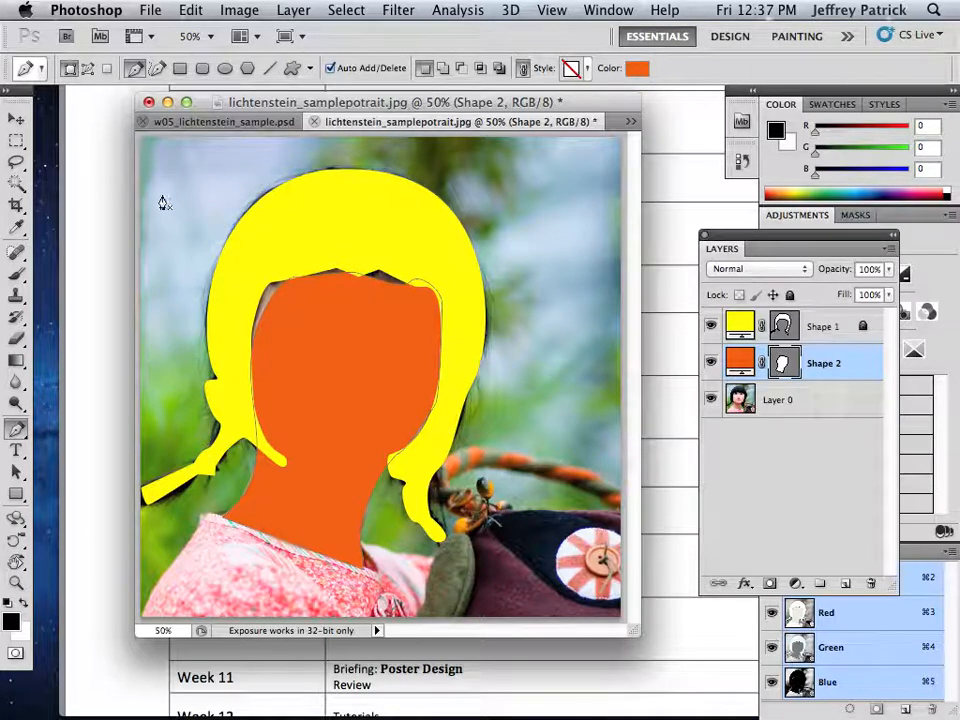
Move the face shape's anchor points along the fringe and left temple outward beneath the hair with the Direct Selection tool.
{"action": "left_click", "coordinate": [18, 430]}
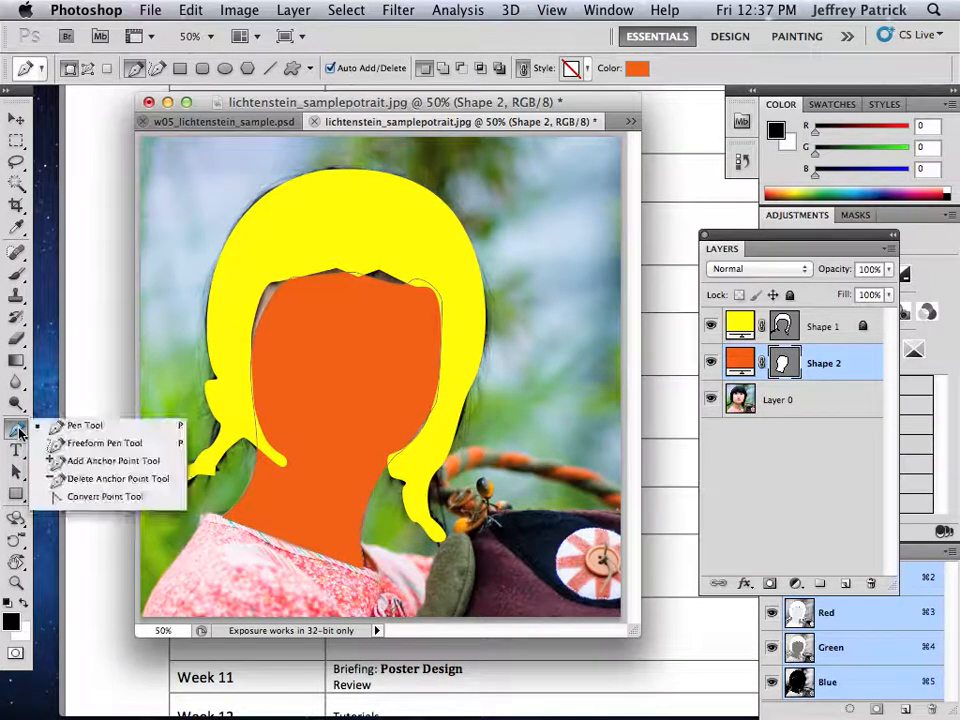
{"action": "left_click", "coordinate": [16, 471]}
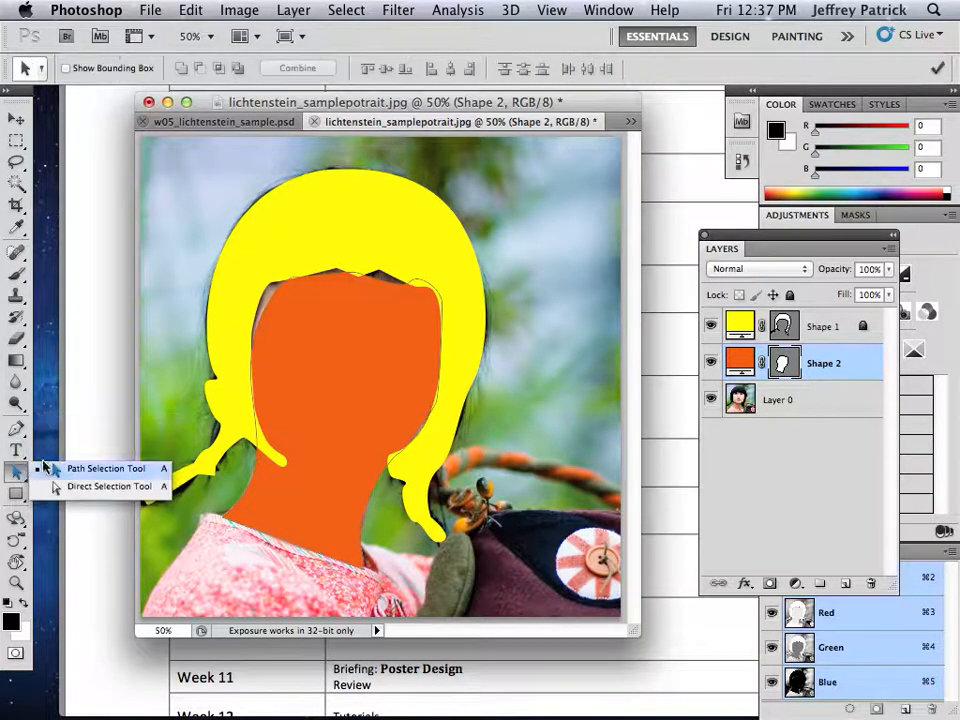
{"action": "left_click", "coordinate": [55, 486]}
{"action": "left_click", "coordinate": [354, 275]}
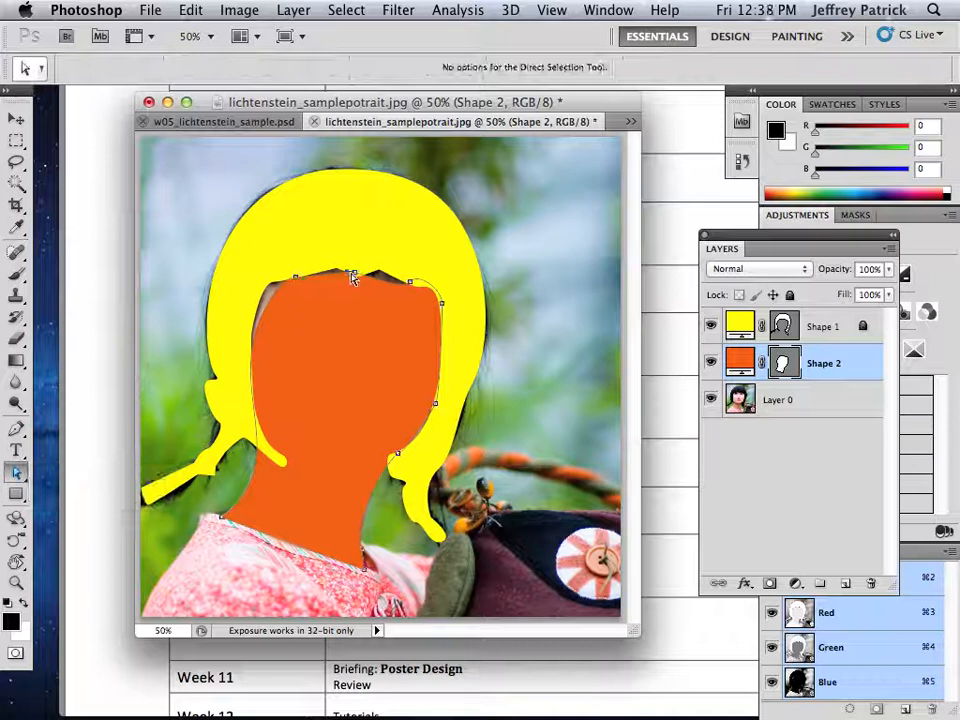
{"action": "left_click_drag", "start_coordinate": [356, 281], "coordinate": [351, 256]}
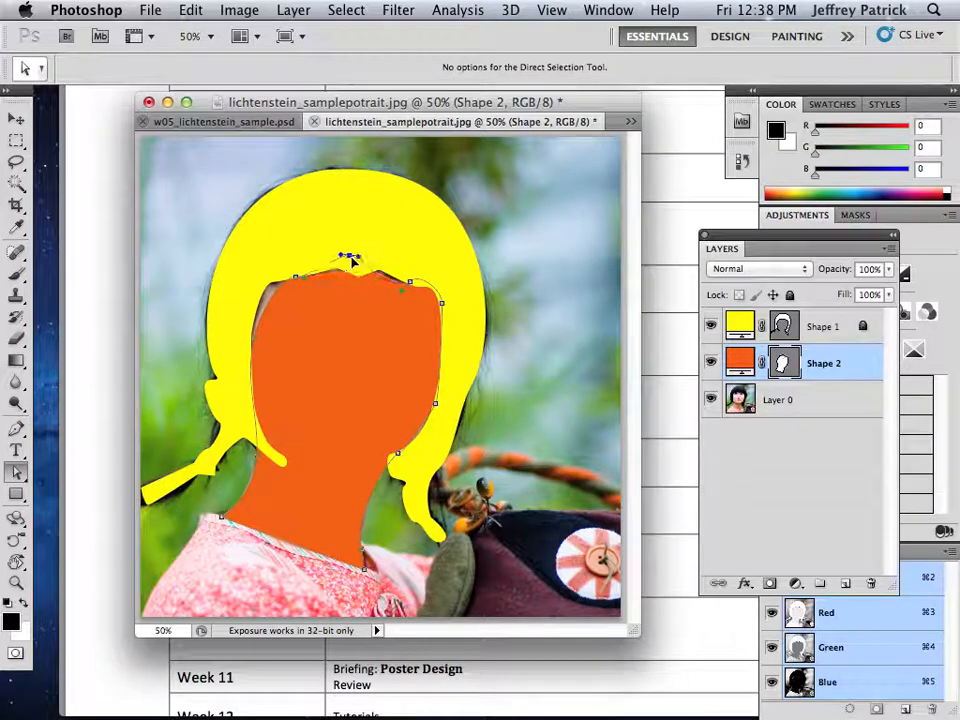
{"action": "left_click_drag", "start_coordinate": [410, 284], "coordinate": [391, 271]}
{"action": "left_click", "coordinate": [296, 278]}
{"action": "left_click_drag", "start_coordinate": [288, 276], "coordinate": [251, 290]}
{"action": "left_click", "coordinate": [248, 337]}
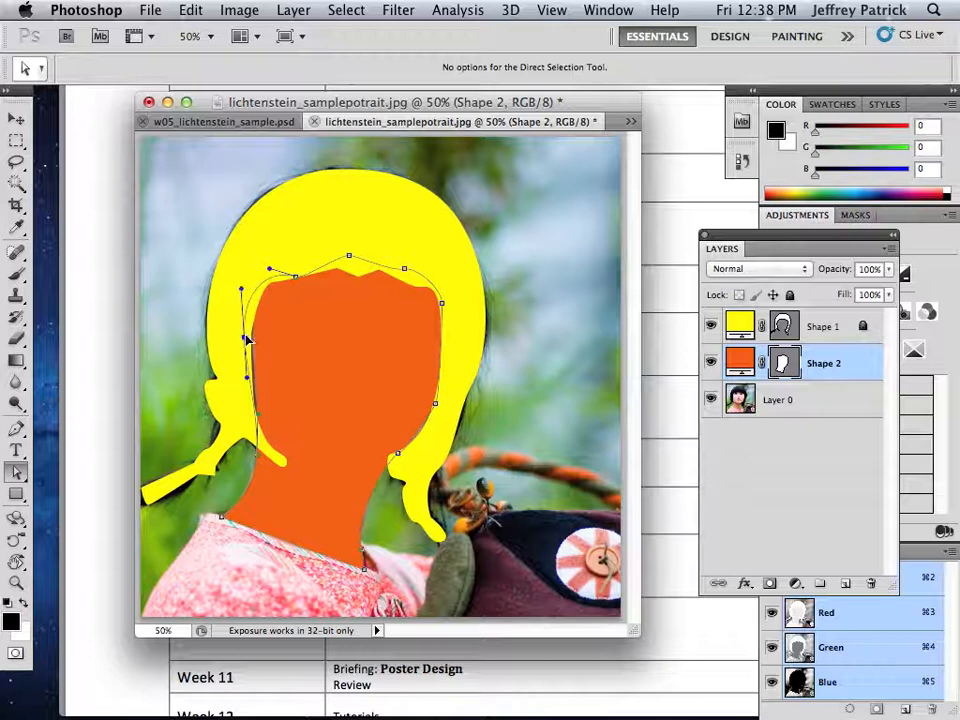
Adjust the face shape's anchor points at the left jaw and down the right cheek to close gaps beside the hair, and deselect the layer.
{"action": "left_click", "coordinate": [257, 460]}
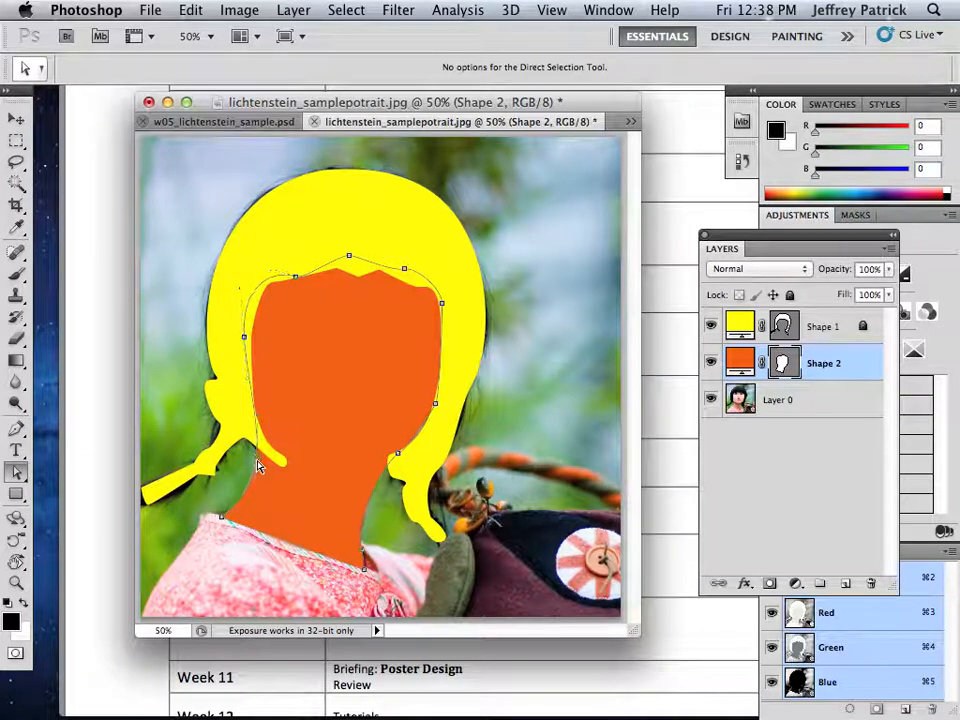
{"action": "left_click_drag", "start_coordinate": [258, 458], "coordinate": [257, 439]}
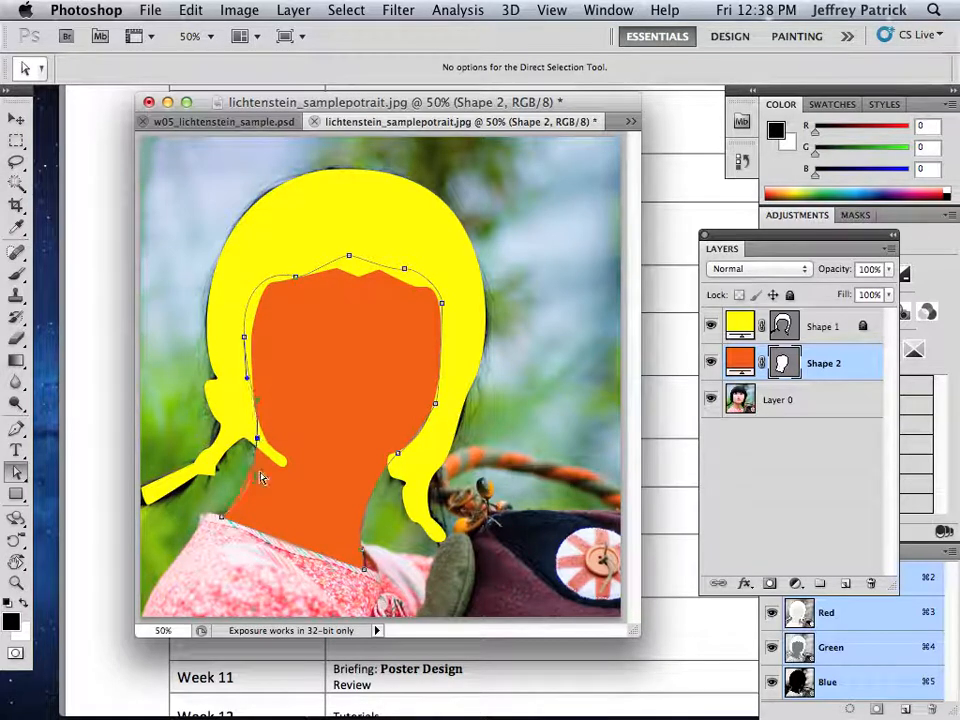
{"action": "left_click", "coordinate": [481, 299]}
{"action": "left_click", "coordinate": [437, 405]}
{"action": "left_click", "coordinate": [437, 421]}
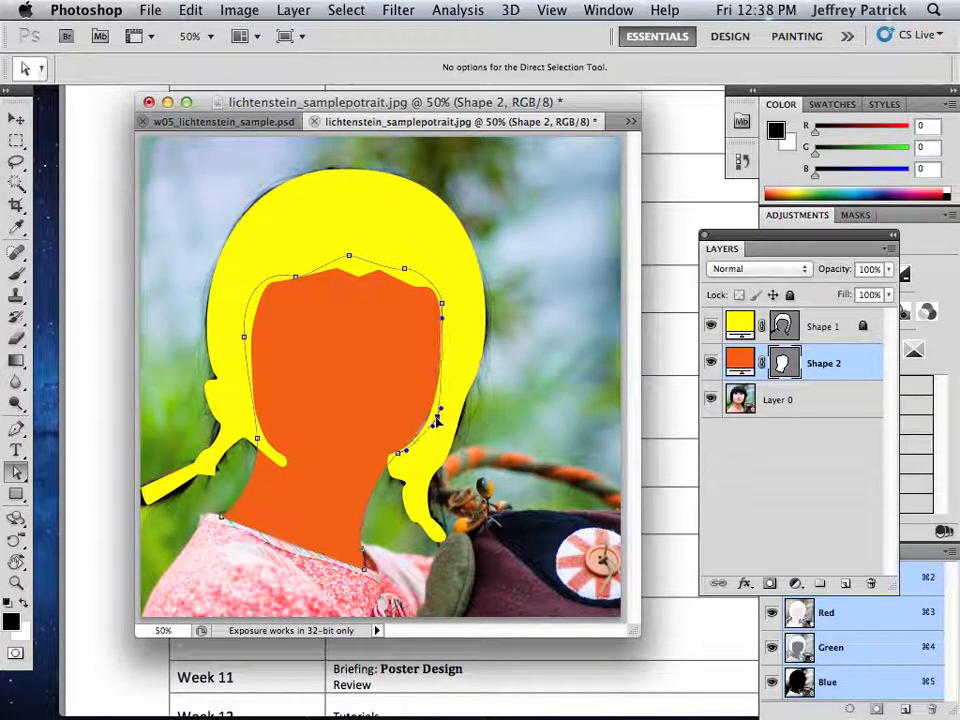
{"action": "left_click_drag", "start_coordinate": [399, 455], "coordinate": [401, 460]}
{"action": "left_click", "coordinate": [520, 392]}
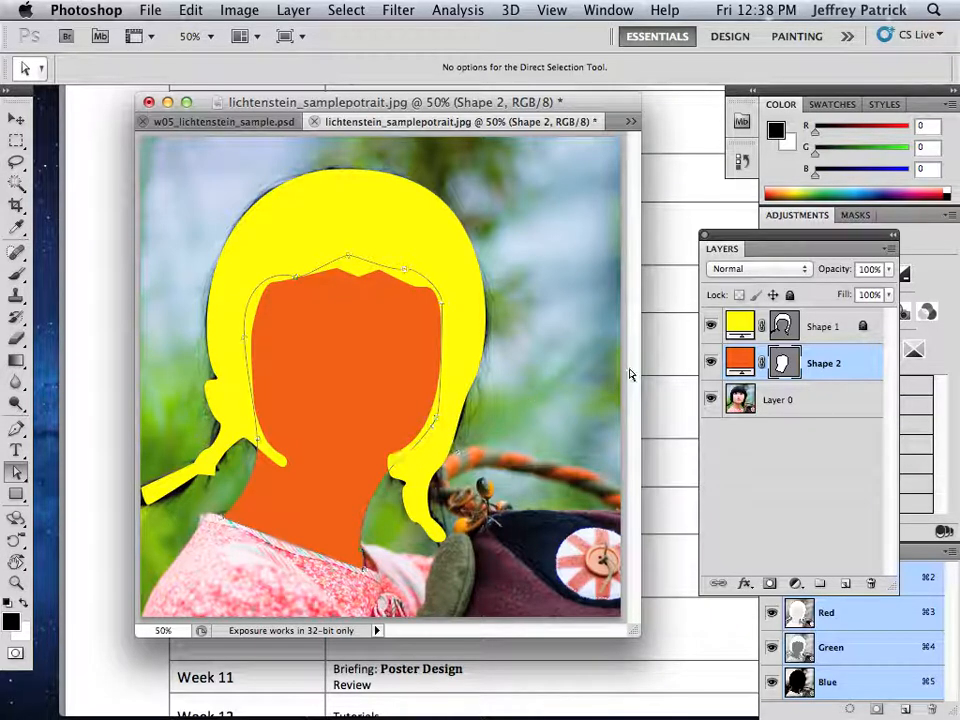
{"action": "left_click", "coordinate": [754, 456]}
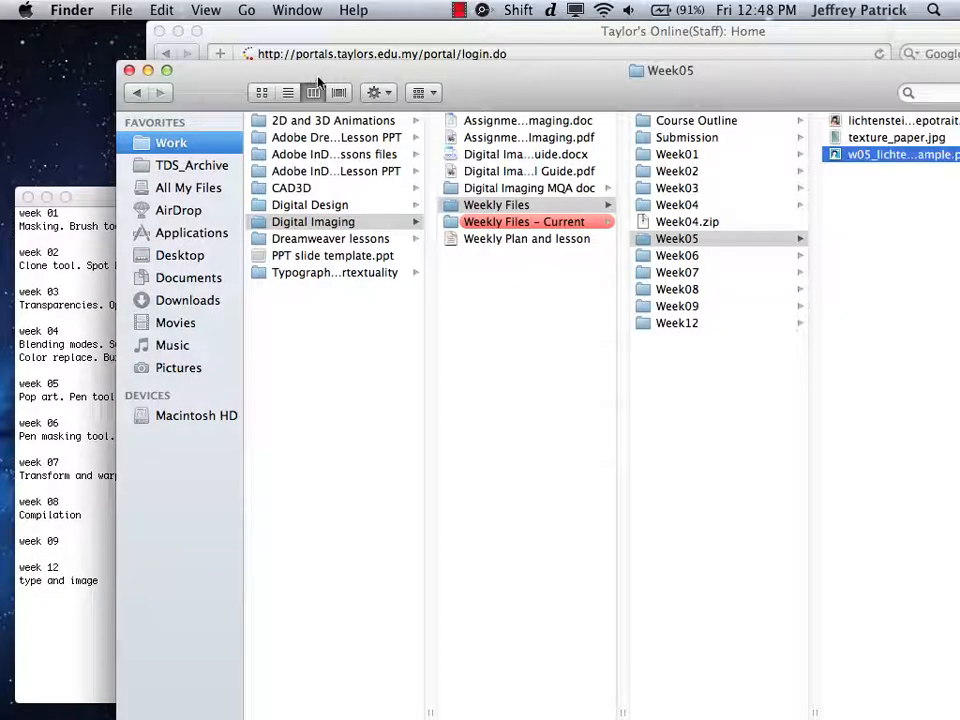
Switch from the Finder back to the portrait document in Photoshop.
{"action": "key", "text": "F11"}
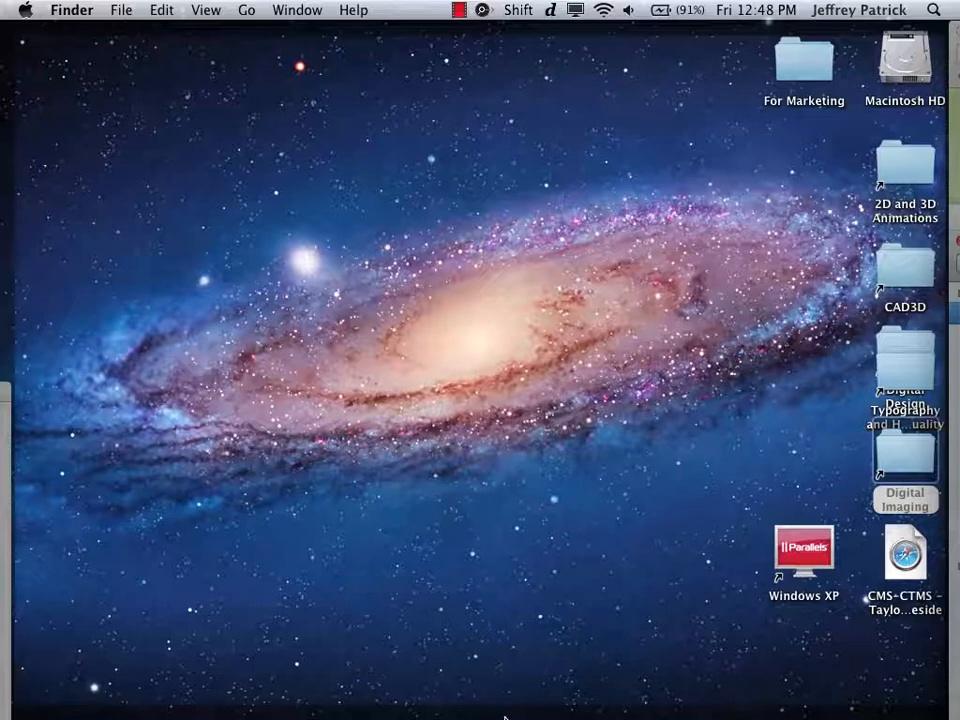
{"action": "mouse_move", "coordinate": [510, 714]}
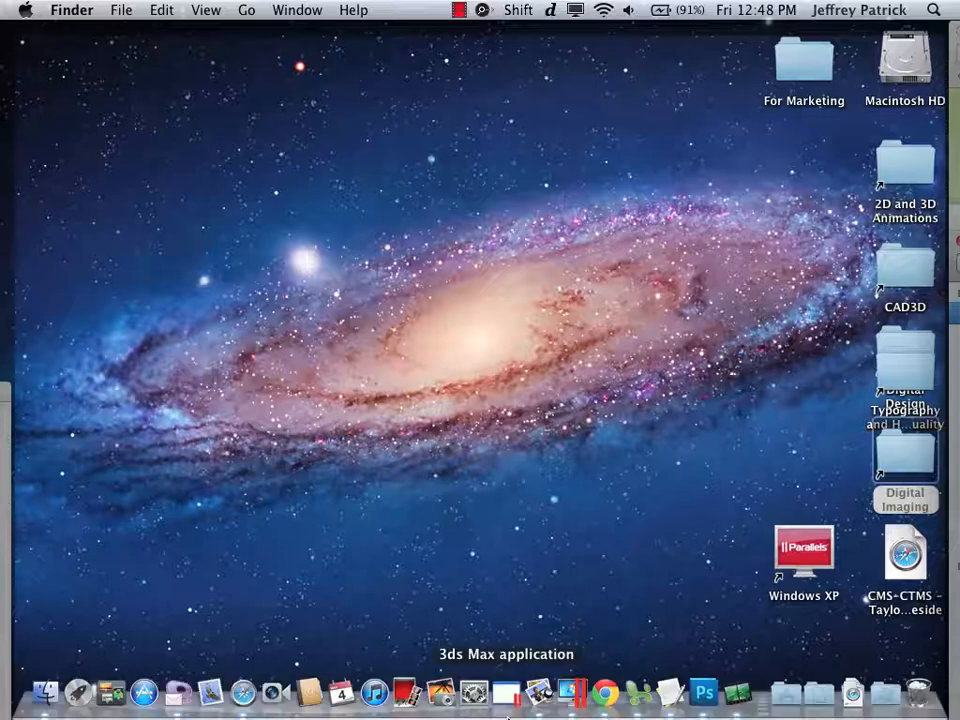
{"action": "left_click", "coordinate": [697, 695]}
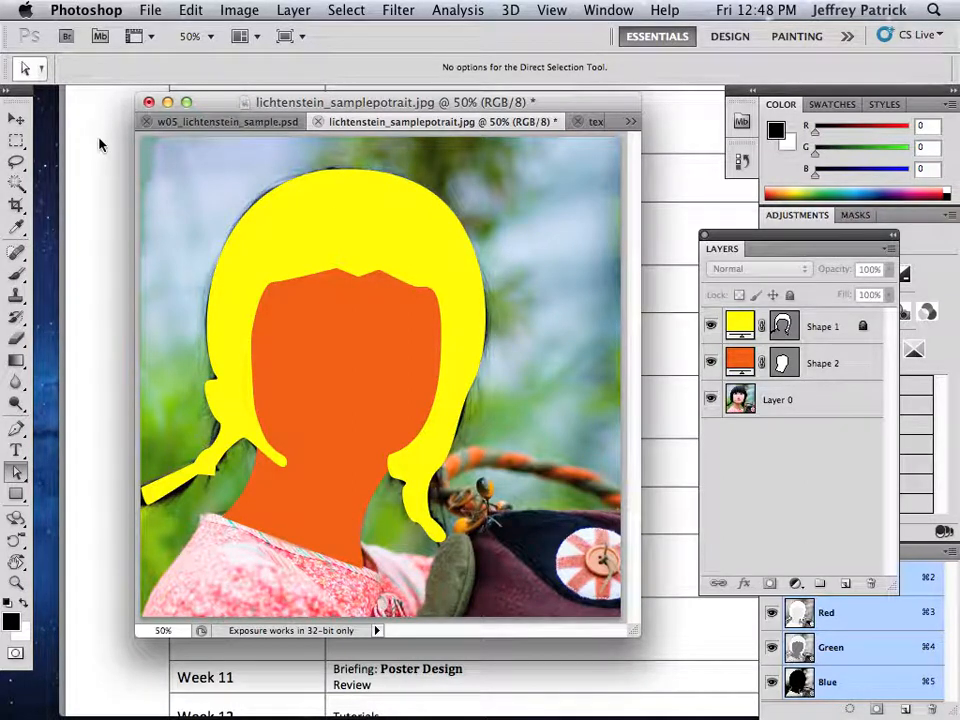
Delete the orange face shape layer, and unlock and delete the yellow hair shape layer so that only the portrait layer remains.
{"action": "left_click", "coordinate": [737, 367]}
{"action": "left_click_drag", "start_coordinate": [737, 367], "coordinate": [870, 583]}
{"action": "left_click_drag", "start_coordinate": [741, 326], "coordinate": [857, 521]}
{"action": "mouse_move", "coordinate": [739, 364]}
{"action": "left_mouse_down"}
{"action": "mouse_move", "coordinate": [795, 413]}
{"action": "mouse_move", "coordinate": [797, 561]}
{"action": "mouse_move", "coordinate": [782, 446]}
{"action": "mouse_move", "coordinate": [739, 369]}
{"action": "left_mouse_up"}
{"action": "double_click", "coordinate": [740, 366]}
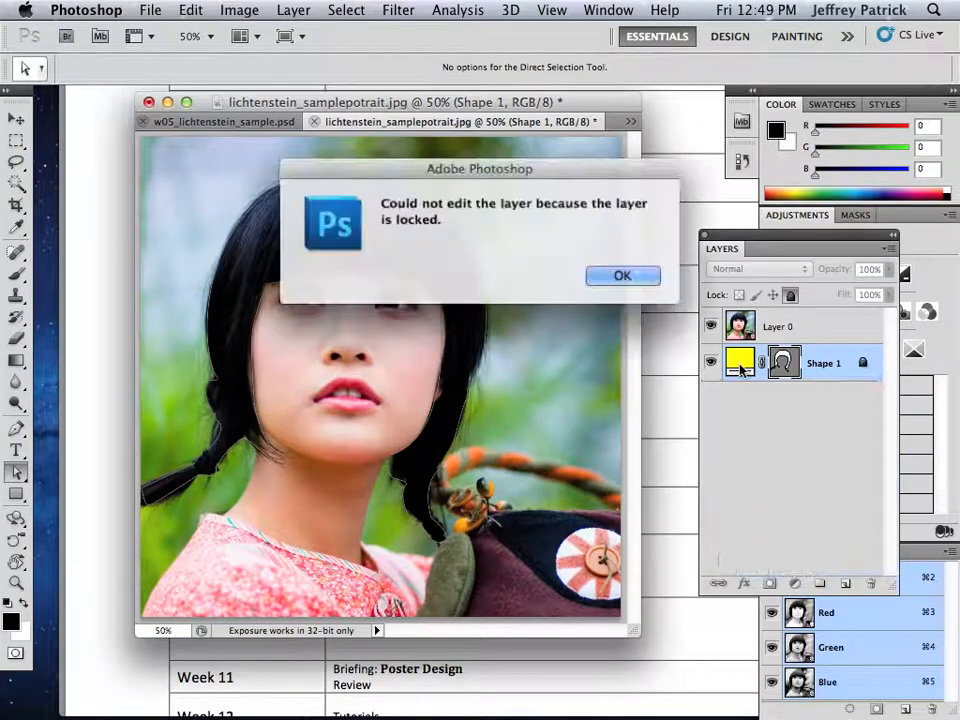
{"action": "left_click", "coordinate": [621, 277]}
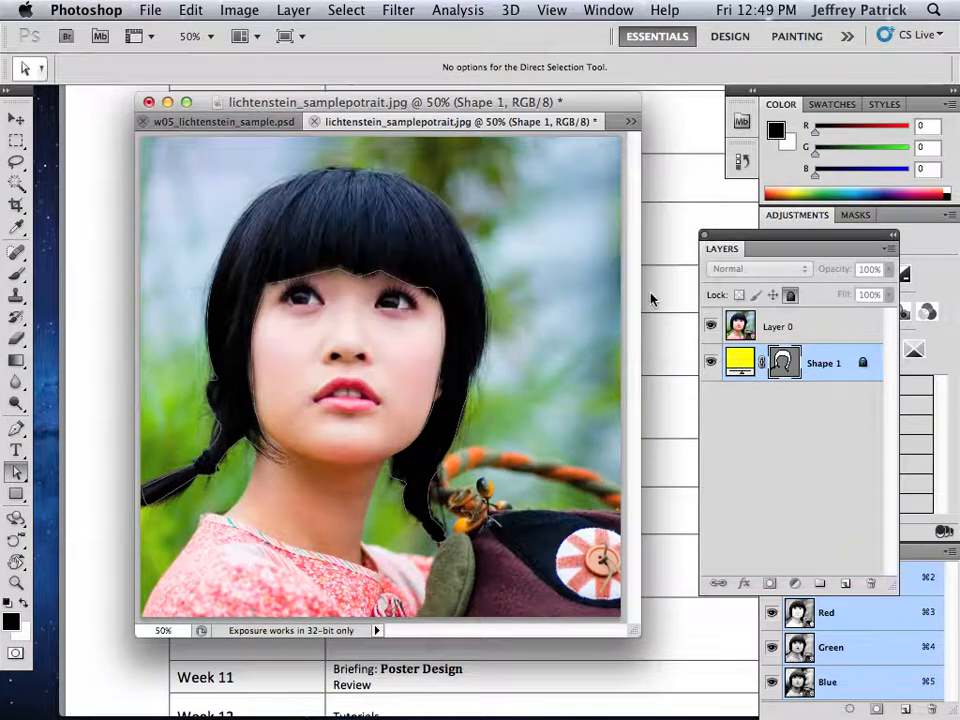
{"action": "left_click", "coordinate": [790, 295]}
{"action": "left_click_drag", "start_coordinate": [815, 368], "coordinate": [870, 584]}
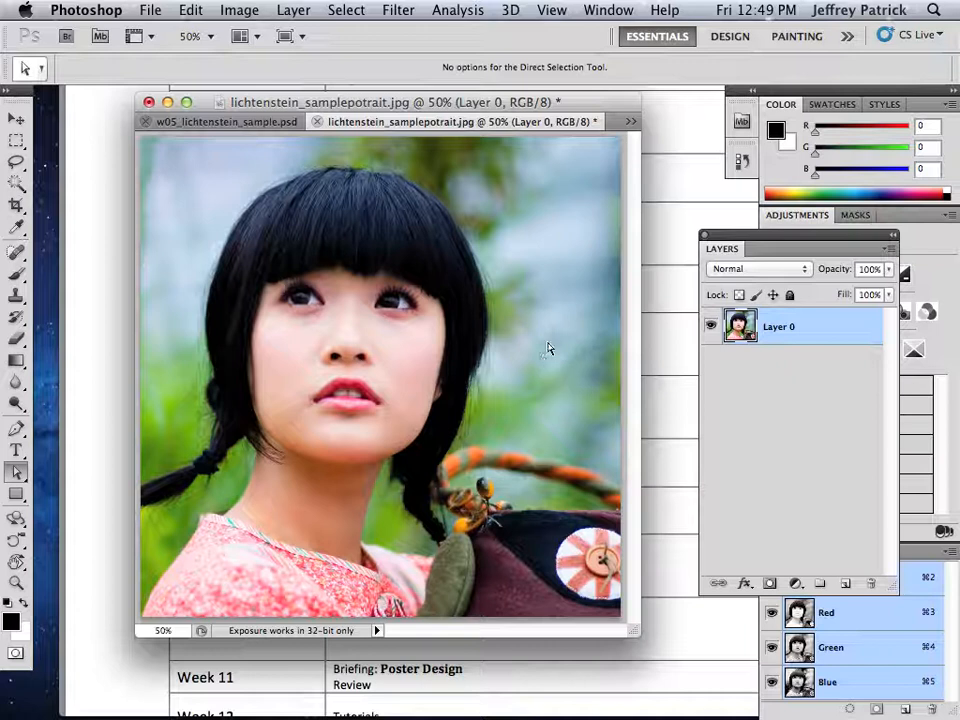
Enlarge the document window around the portrait and set the foreground color to yellow ffea00 for the Pen tool.
{"action": "left_click_drag", "start_coordinate": [633, 628], "coordinate": [736, 686]}
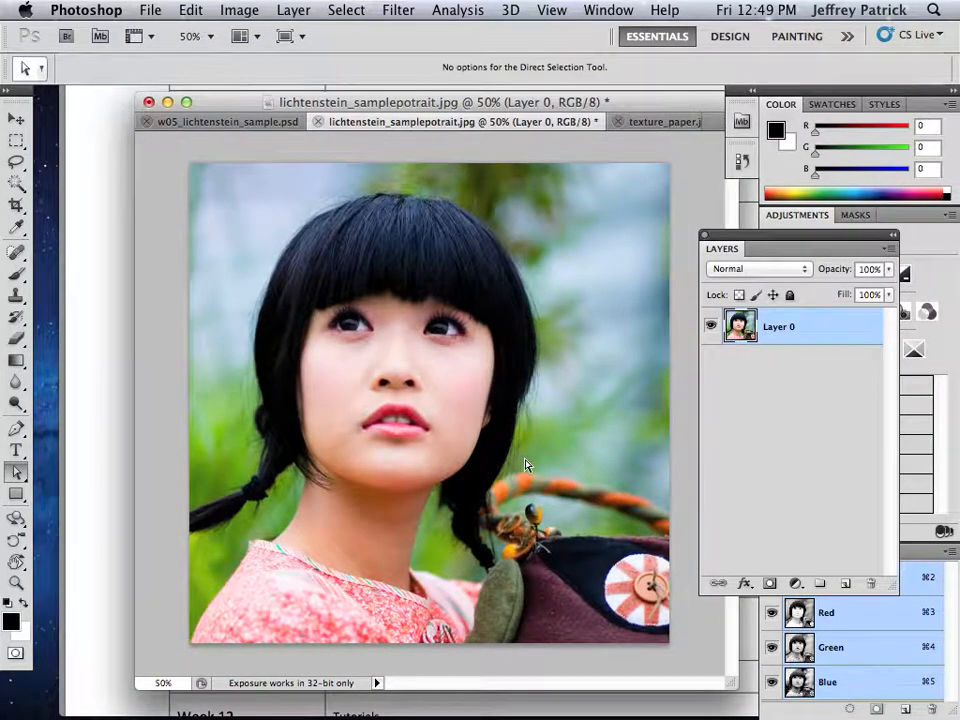
{"action": "scroll", "coordinate": [493, 473], "scroll_direction": "down", "scroll_amount": 10}
{"action": "scroll", "coordinate": [493, 474], "scroll_direction": "up", "scroll_amount": 10}
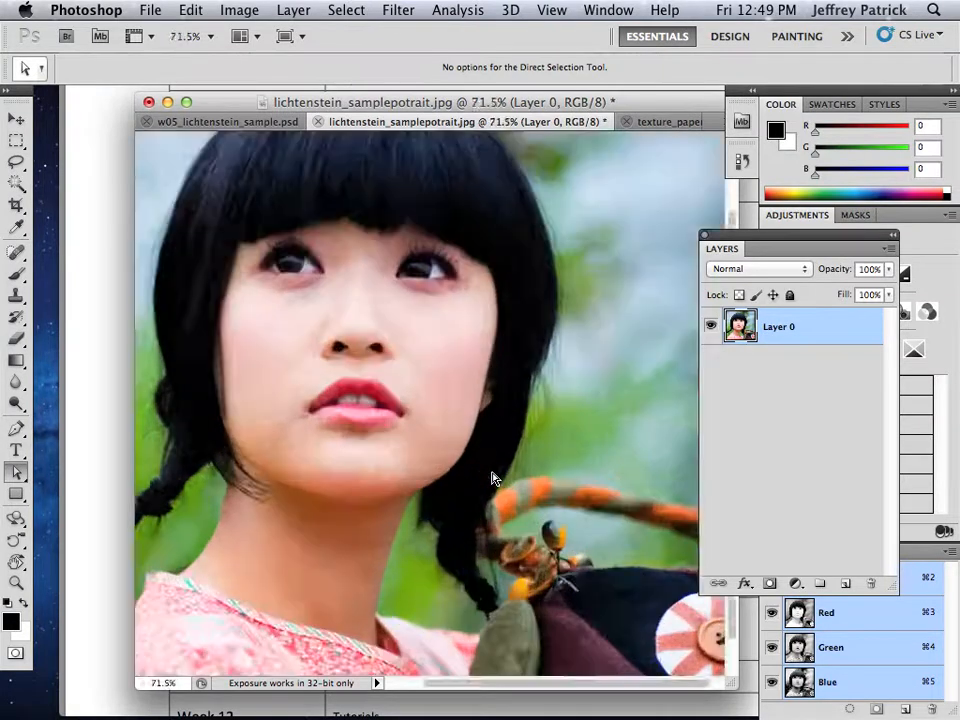
{"action": "scroll", "coordinate": [493, 479], "scroll_direction": "down", "scroll_amount": 2}
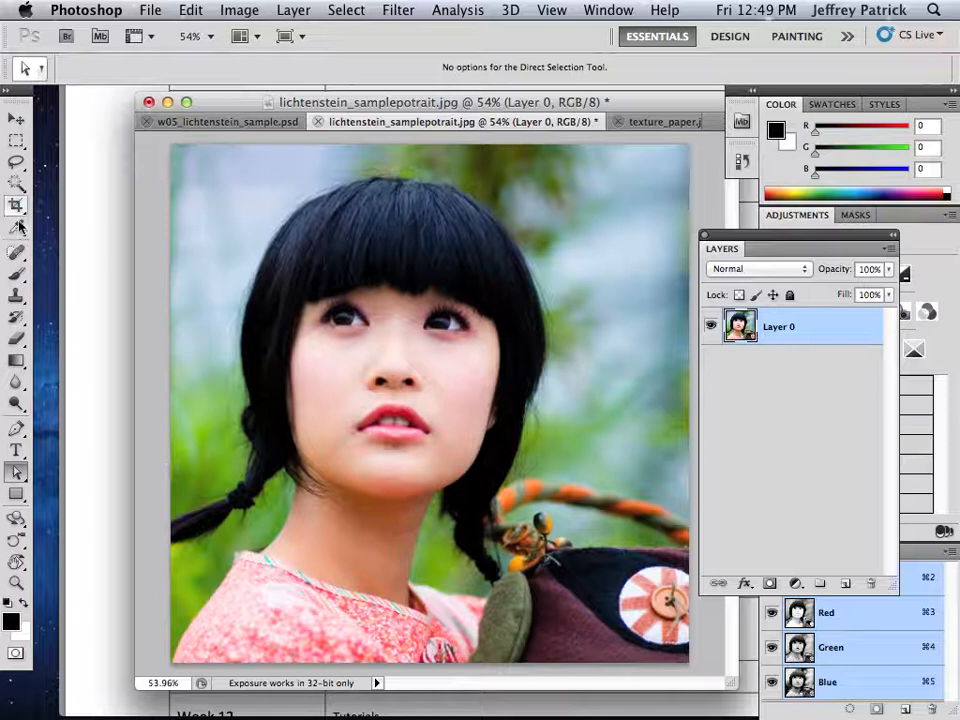
{"action": "left_click", "coordinate": [16, 428]}
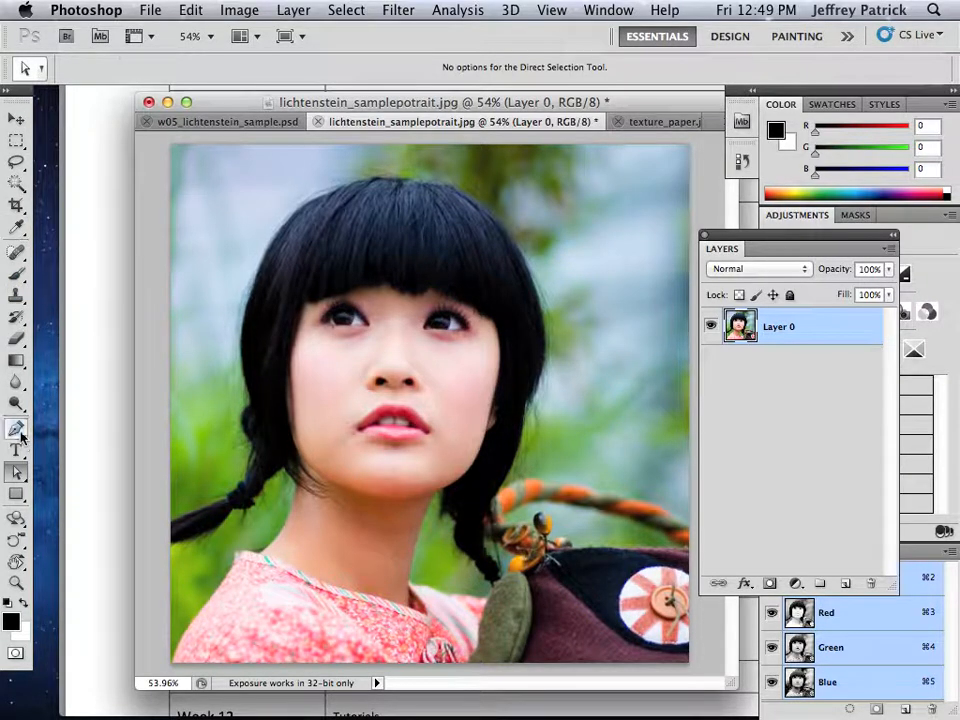
{"action": "left_click", "coordinate": [11, 621]}
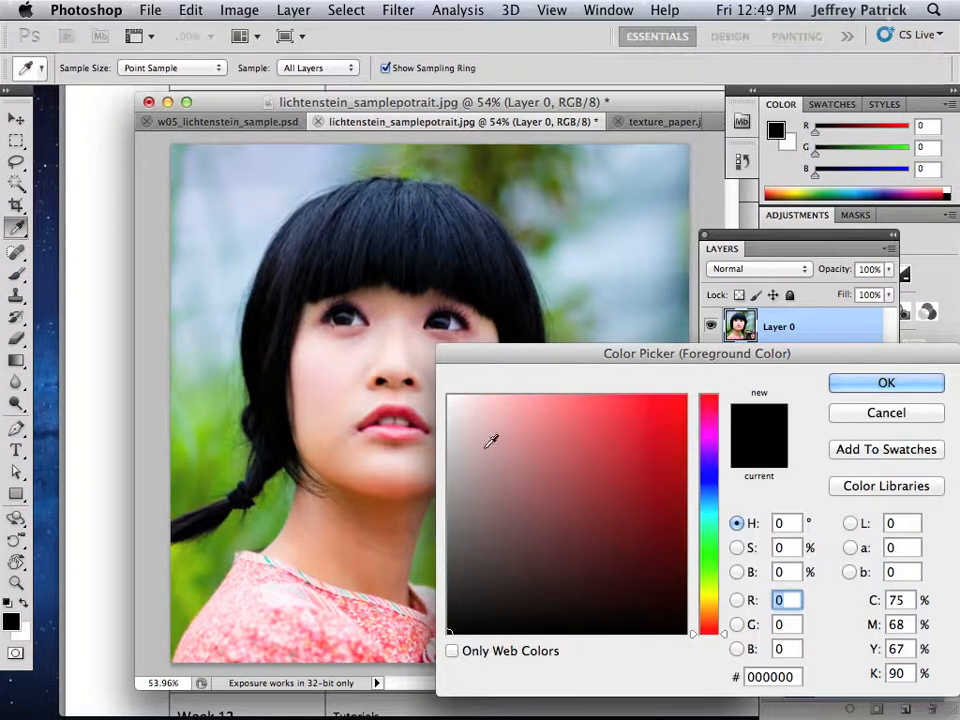
{"action": "left_click", "coordinate": [709, 597]}
{"action": "left_click", "coordinate": [679, 438]}
{"action": "left_click_drag", "start_coordinate": [679, 438], "coordinate": [784, 394]}
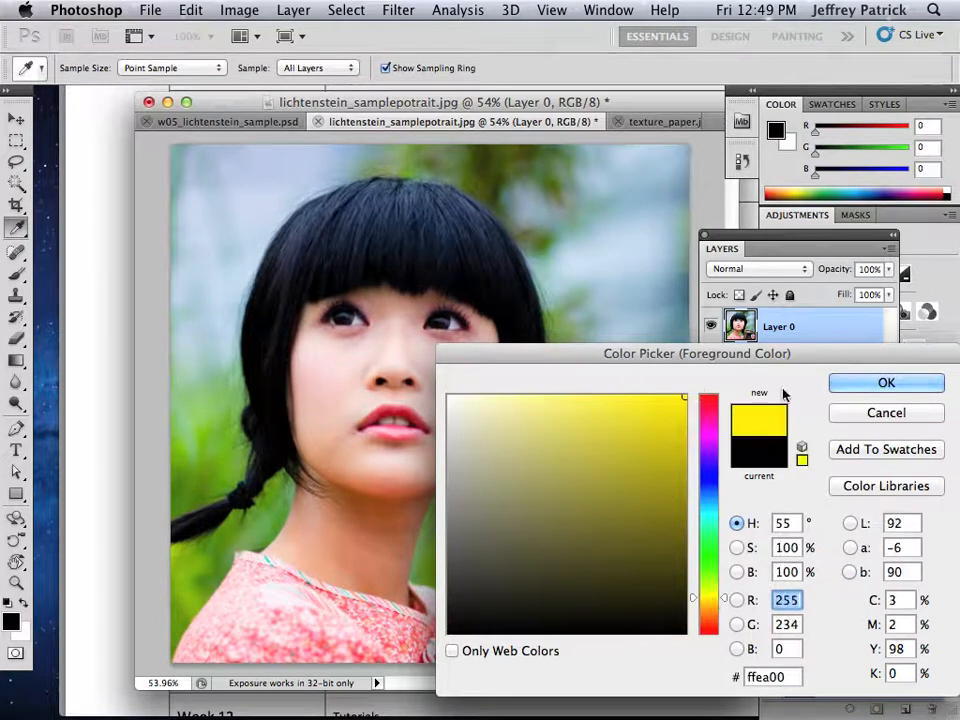
{"action": "left_click", "coordinate": [855, 386]}
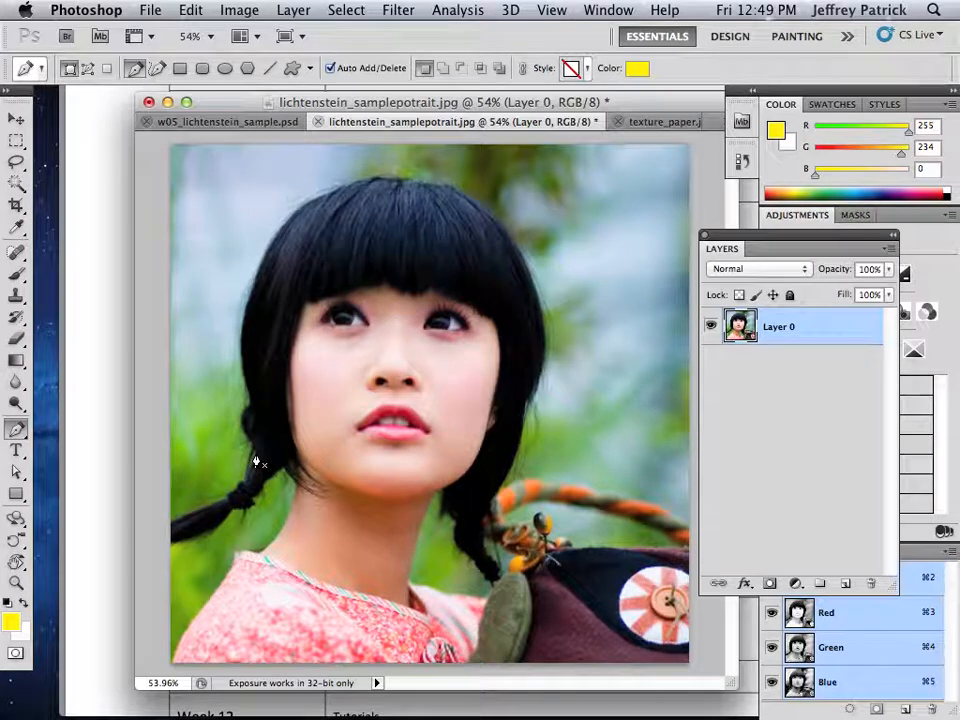
Trace the hair's left outer edge from the left braid to the crown as a shape layer, and lower its opacity to 46%.
{"action": "mouse_move", "coordinate": [256, 455]}
{"action": "left_mouse_down"}
{"action": "mouse_move", "coordinate": [234, 446]}
{"action": "mouse_move", "coordinate": [244, 444]}
{"action": "left_mouse_up"}
{"action": "left_click_drag", "start_coordinate": [252, 401], "coordinate": [273, 395]}
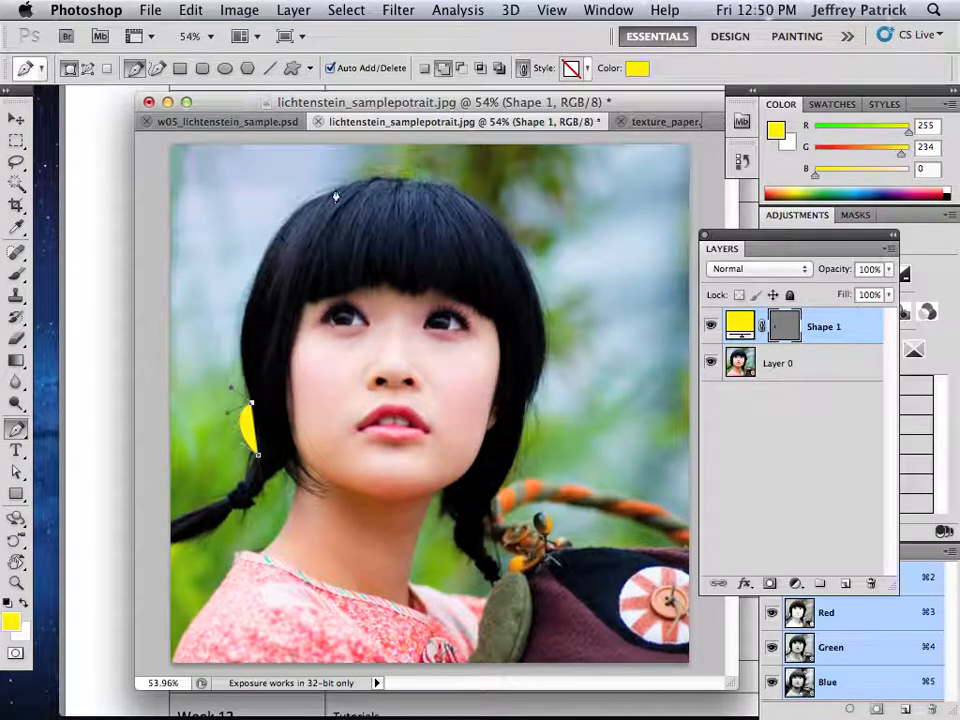
{"action": "left_click_drag", "start_coordinate": [346, 184], "coordinate": [462, 175]}
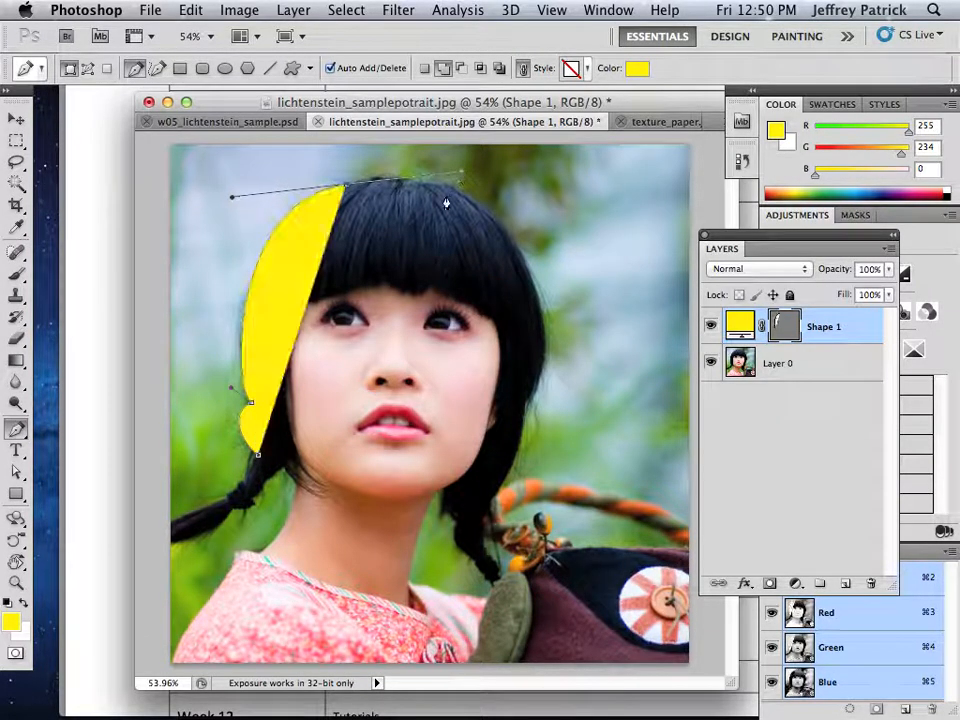
{"action": "left_click", "coordinate": [888, 269]}
{"action": "left_click_drag", "start_coordinate": [885, 289], "coordinate": [825, 290]}
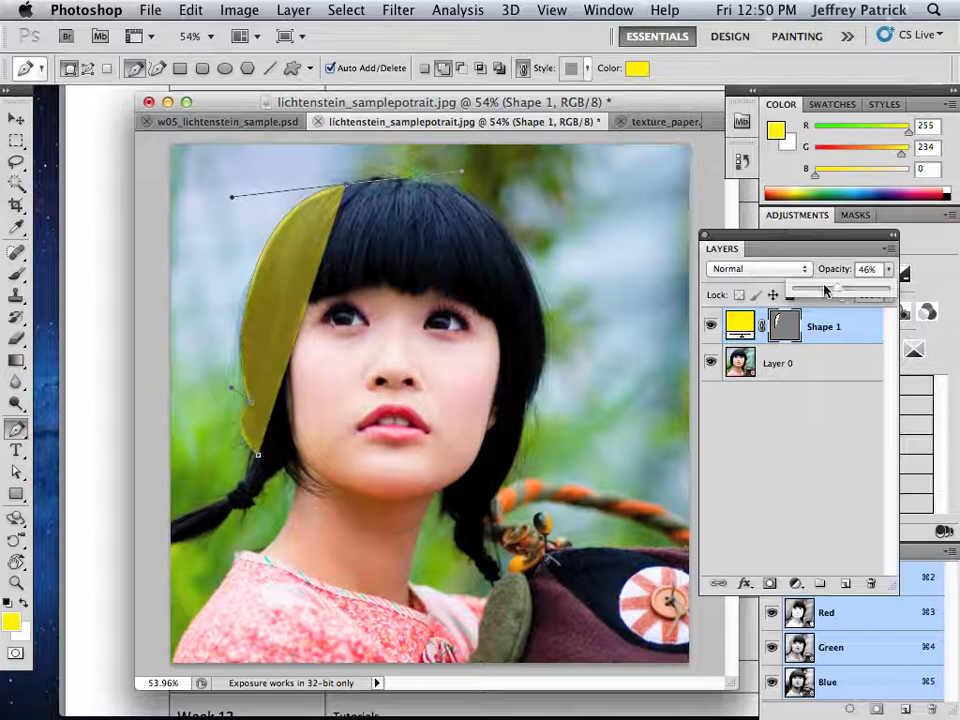
Continue the hair outline from the crown down the right outer edge to the tip of the right braid.
{"action": "left_click_drag", "start_coordinate": [503, 228], "coordinate": [523, 263]}
{"action": "left_click_drag", "start_coordinate": [525, 408], "coordinate": [485, 482]}
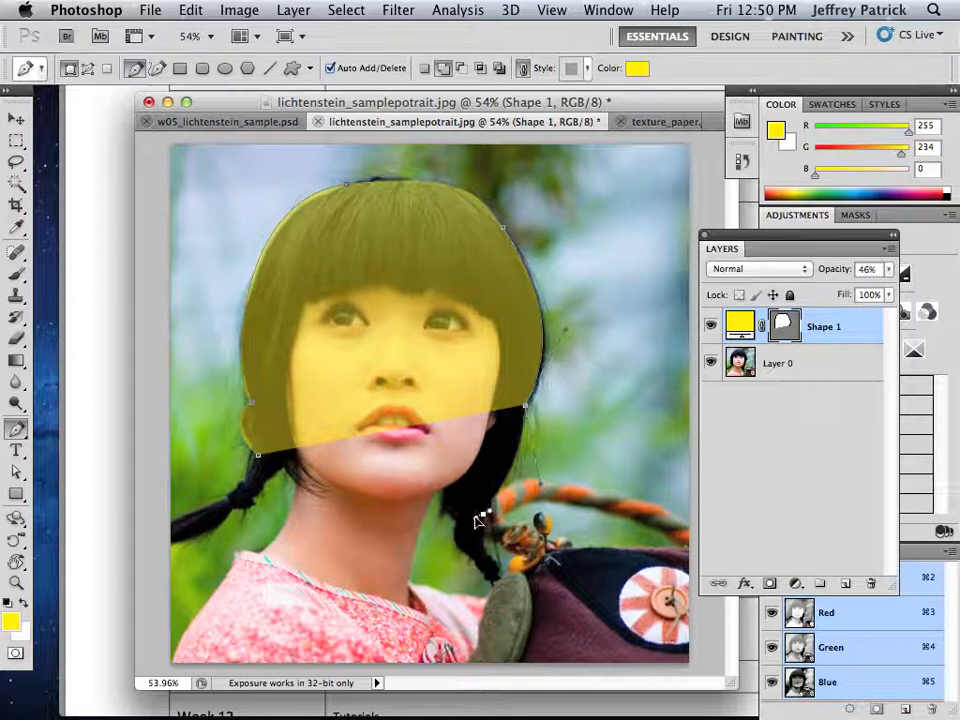
{"action": "left_click_drag", "start_coordinate": [478, 518], "coordinate": [540, 487]}
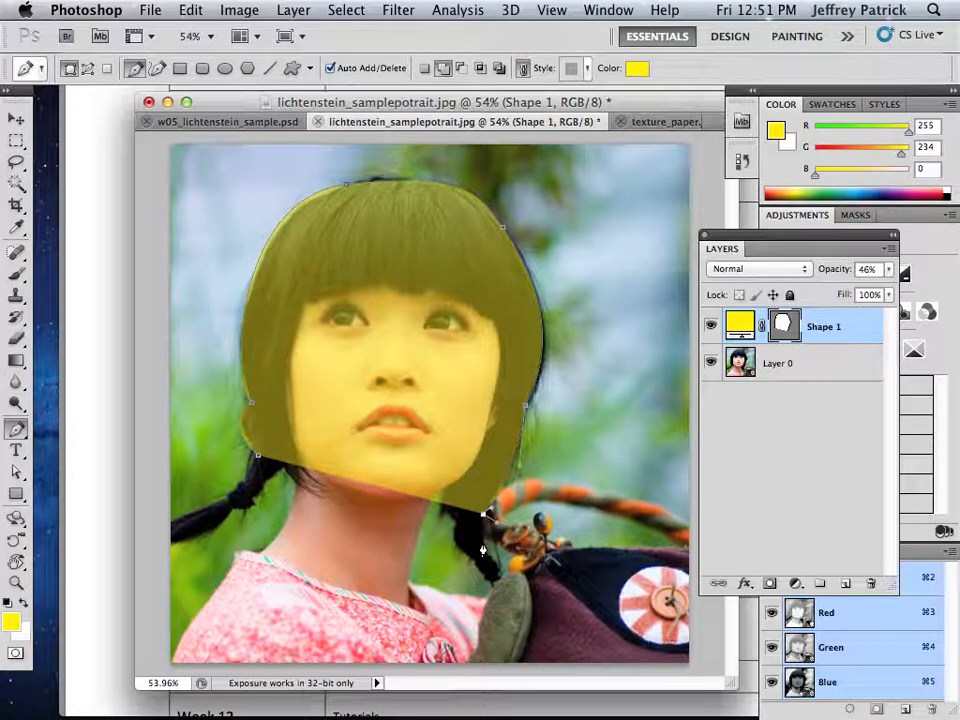
{"action": "mouse_move", "coordinate": [482, 542]}
{"action": "left_mouse_down"}
{"action": "mouse_move", "coordinate": [492, 518]}
{"action": "mouse_move", "coordinate": [495, 526]}
{"action": "left_mouse_up"}
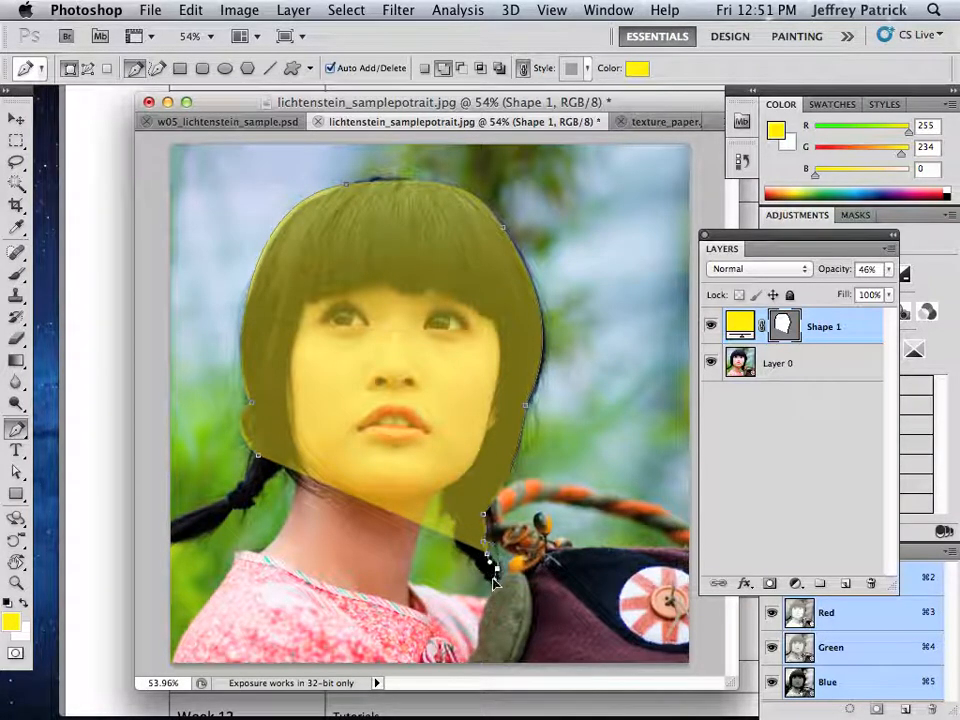
{"action": "left_click_drag", "start_coordinate": [497, 577], "coordinate": [497, 591]}
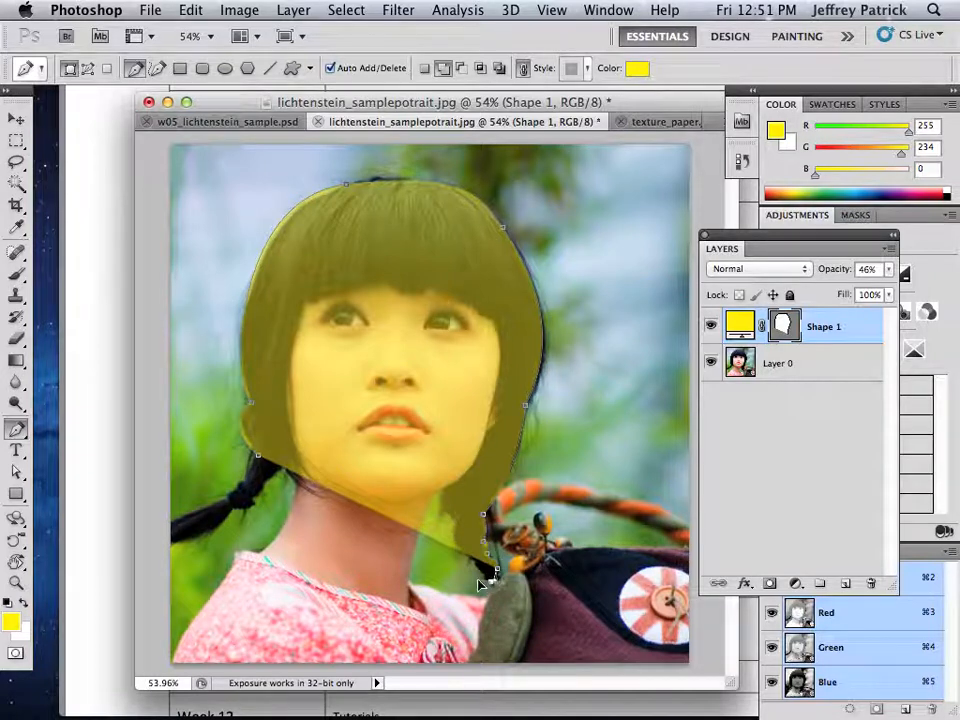
Trace the inner edge of the right braid from its tip up to the jaw.
{"action": "left_click", "coordinate": [478, 572]}
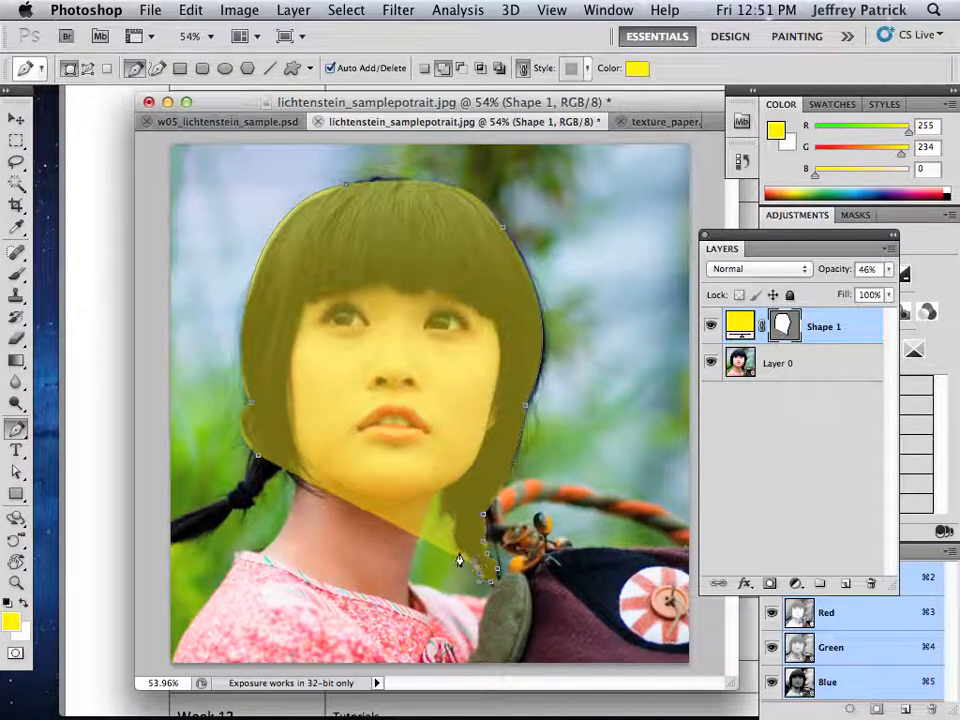
{"action": "left_click", "coordinate": [454, 537]}
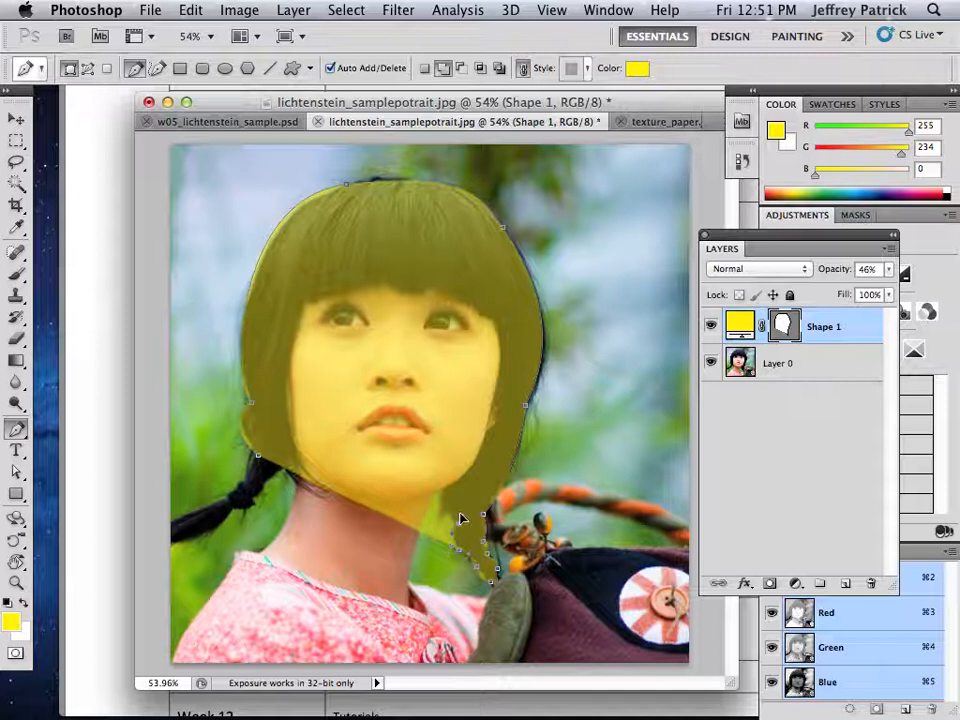
{"action": "left_click", "coordinate": [461, 511]}
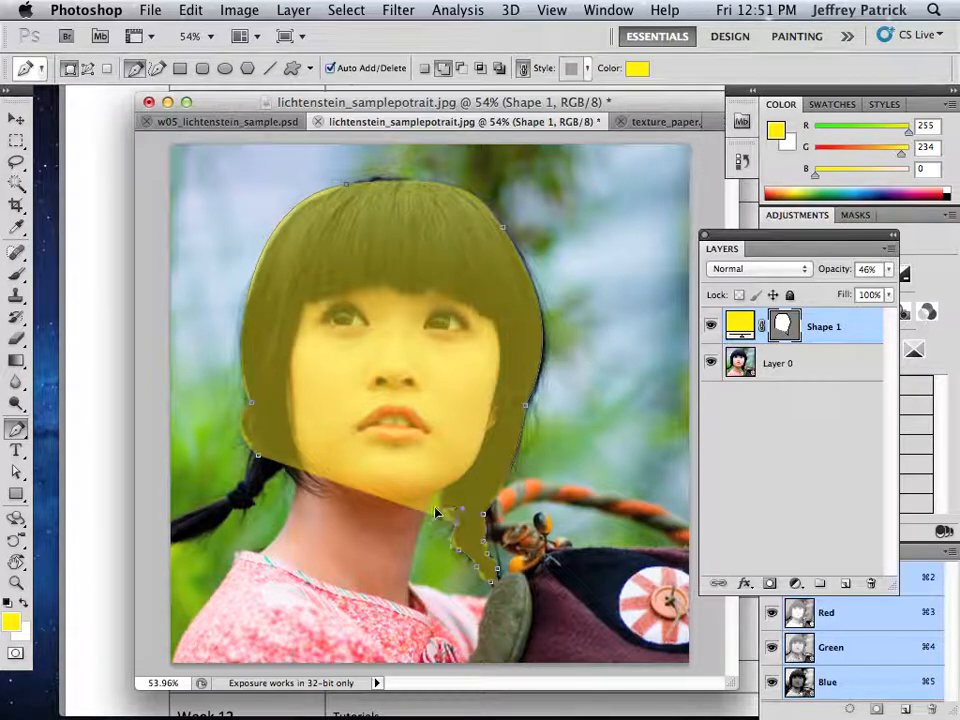
{"action": "left_click", "coordinate": [443, 498]}
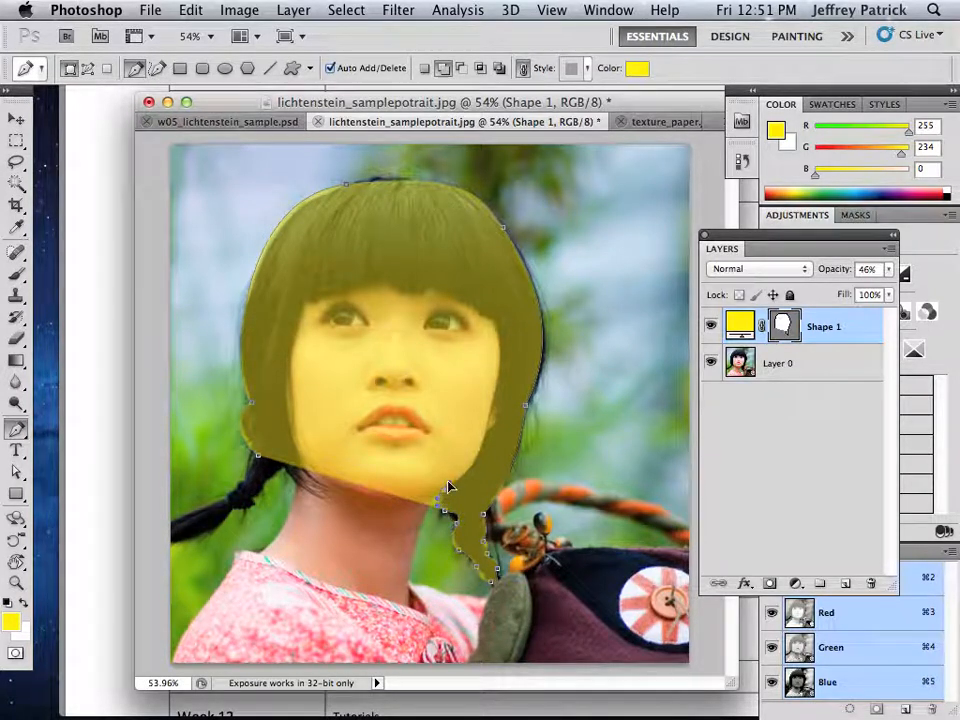
{"action": "left_click", "coordinate": [450, 487]}
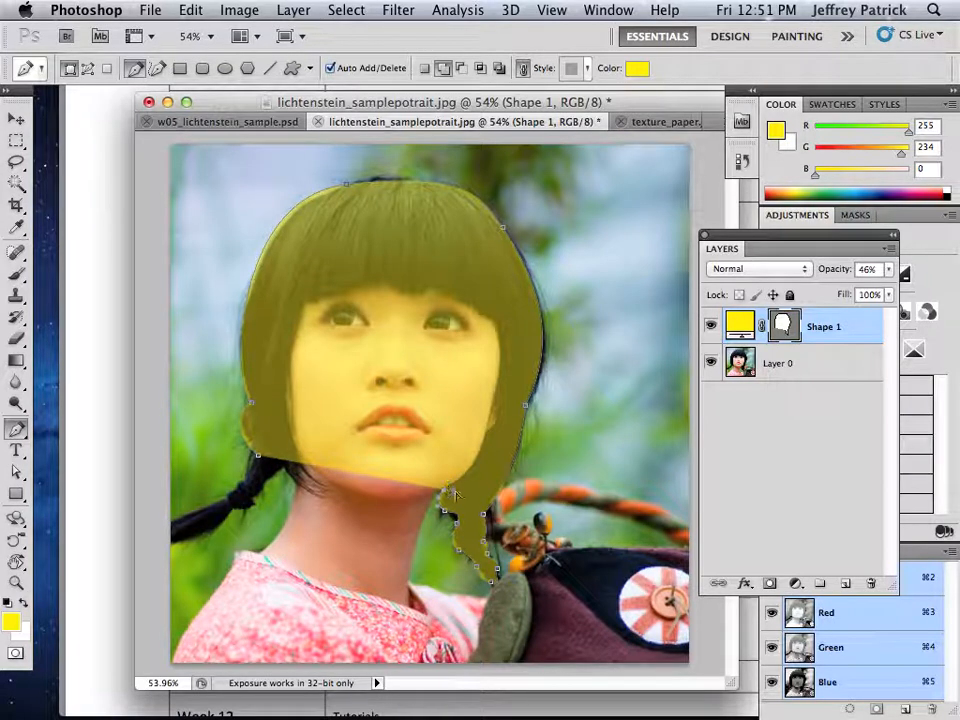
Trace the hair's inner edge up the right cheek past the ear and along the fringe to the left temple.
{"action": "left_click_drag", "start_coordinate": [487, 433], "coordinate": [501, 408]}
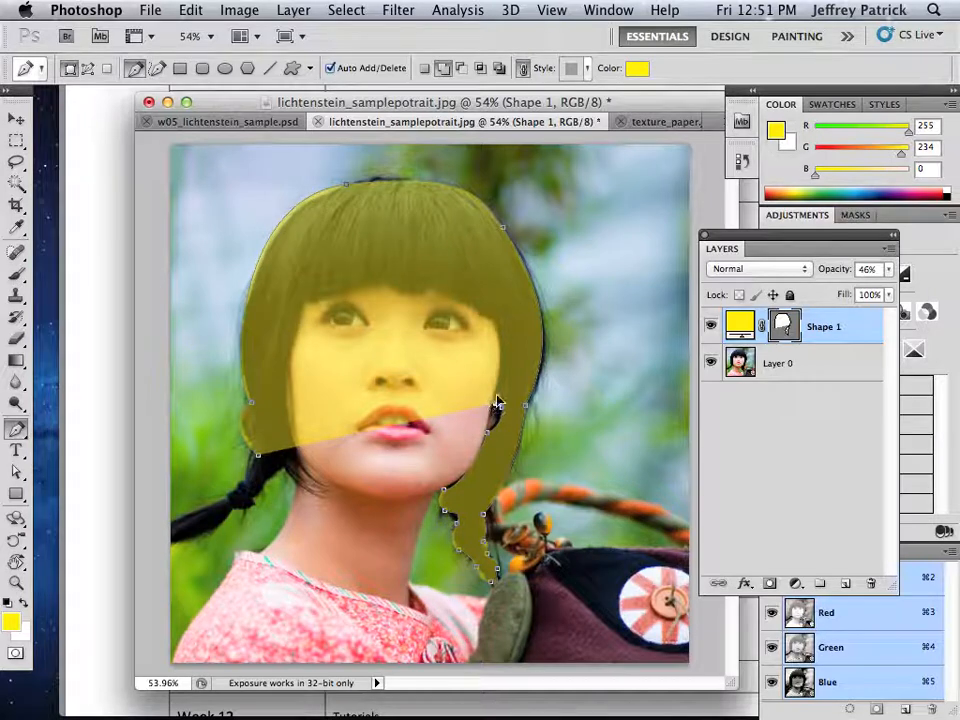
{"action": "left_click", "coordinate": [487, 312]}
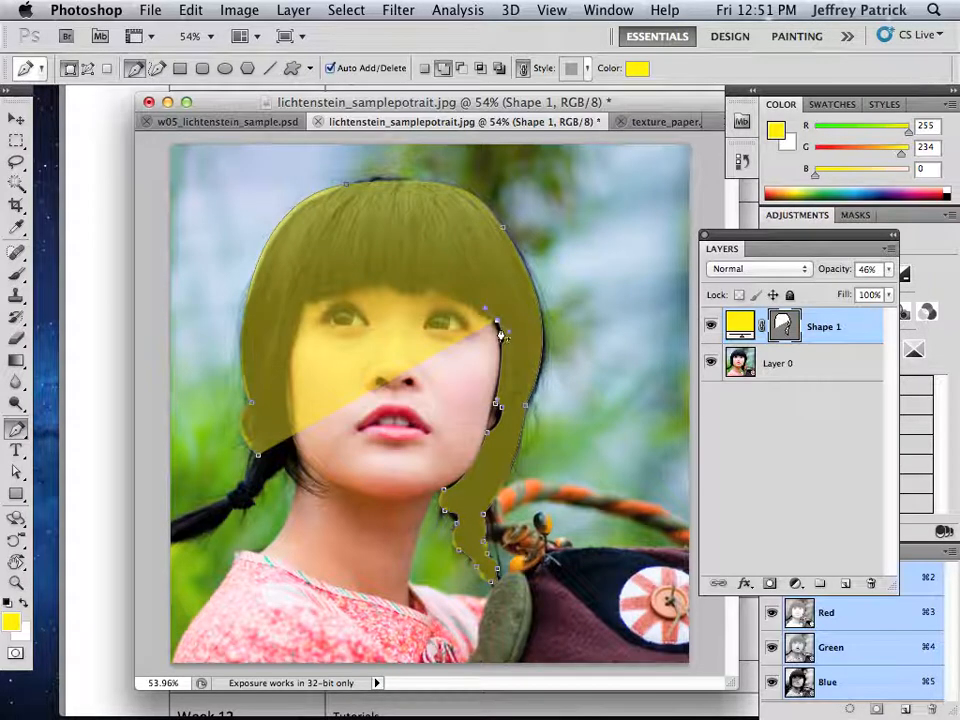
{"action": "left_click", "coordinate": [432, 292]}
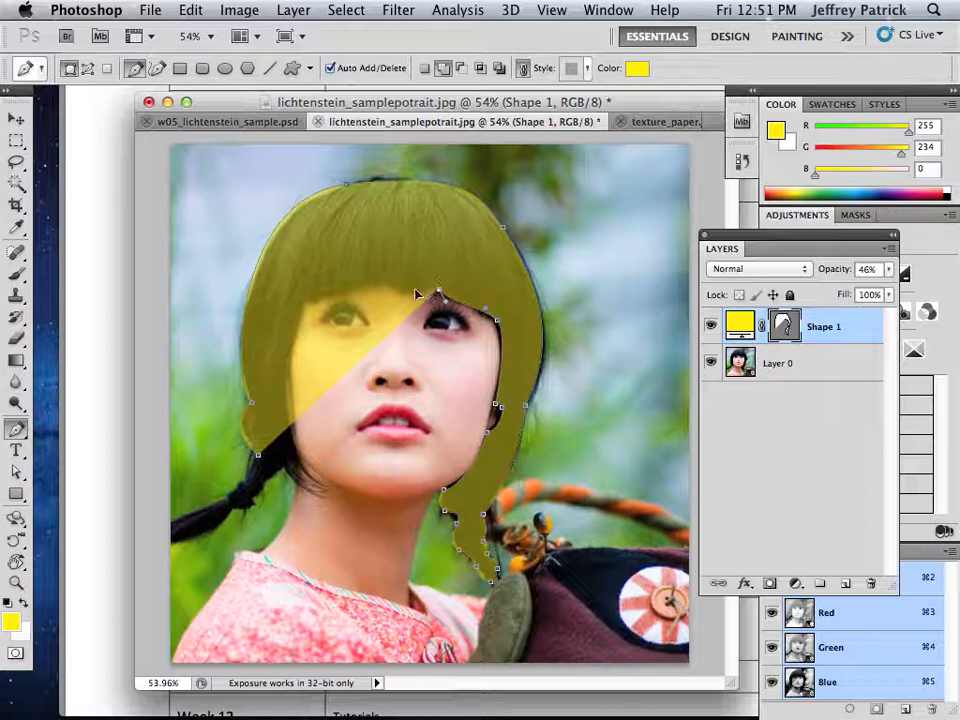
{"action": "left_click_drag", "start_coordinate": [377, 277], "coordinate": [374, 284]}
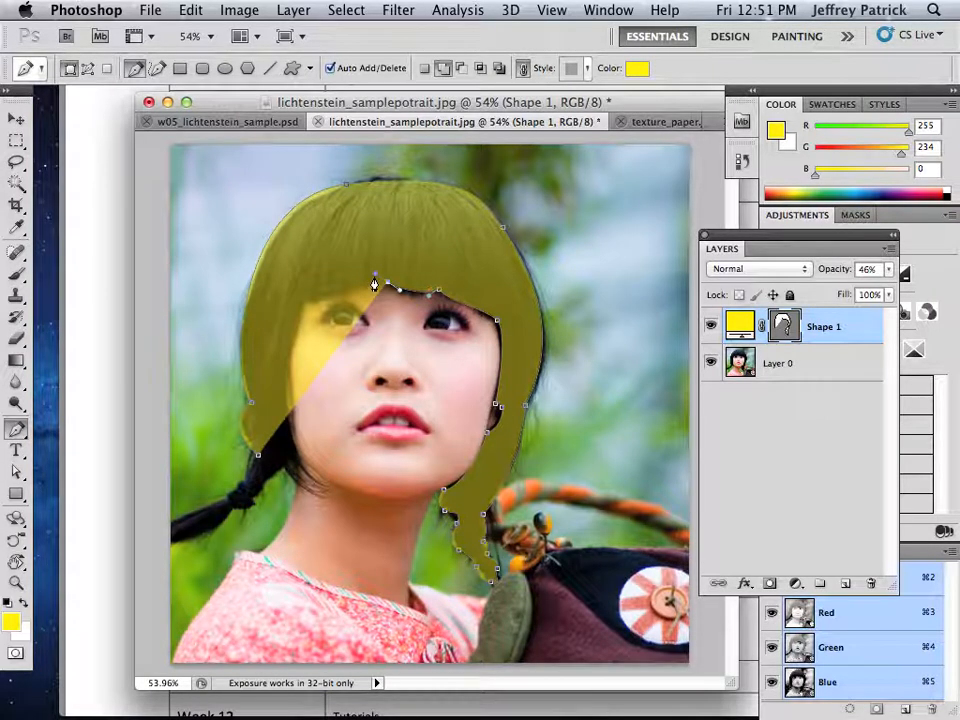
{"action": "left_click", "coordinate": [297, 312]}
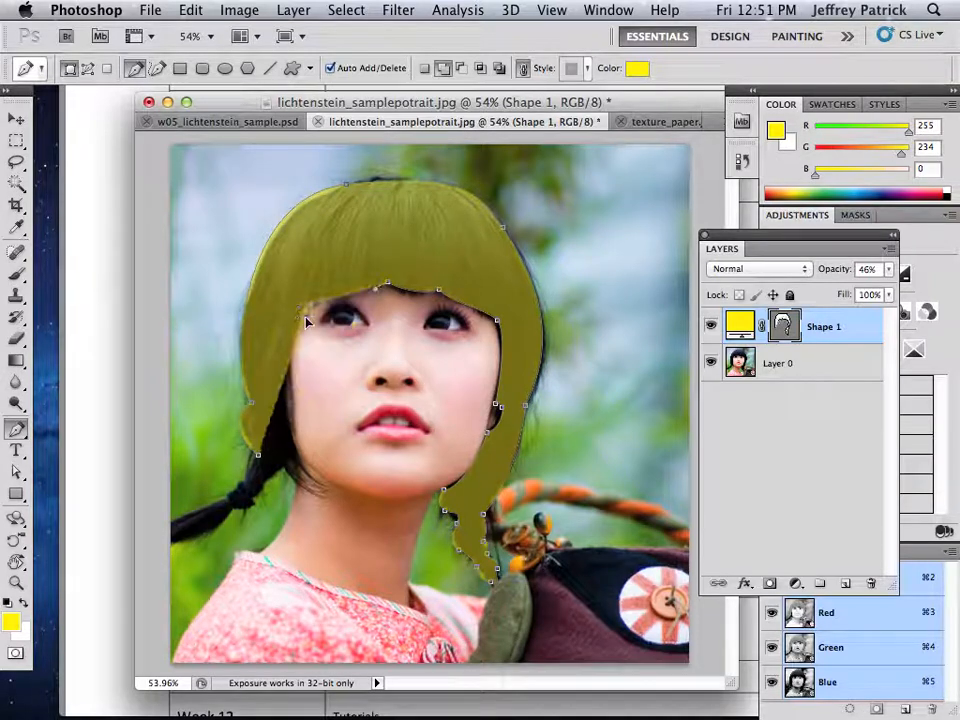
Trace down the left cheek, around the loose strand and the left braid, and close the hair shape at its starting point.
{"action": "left_click", "coordinate": [292, 433]}
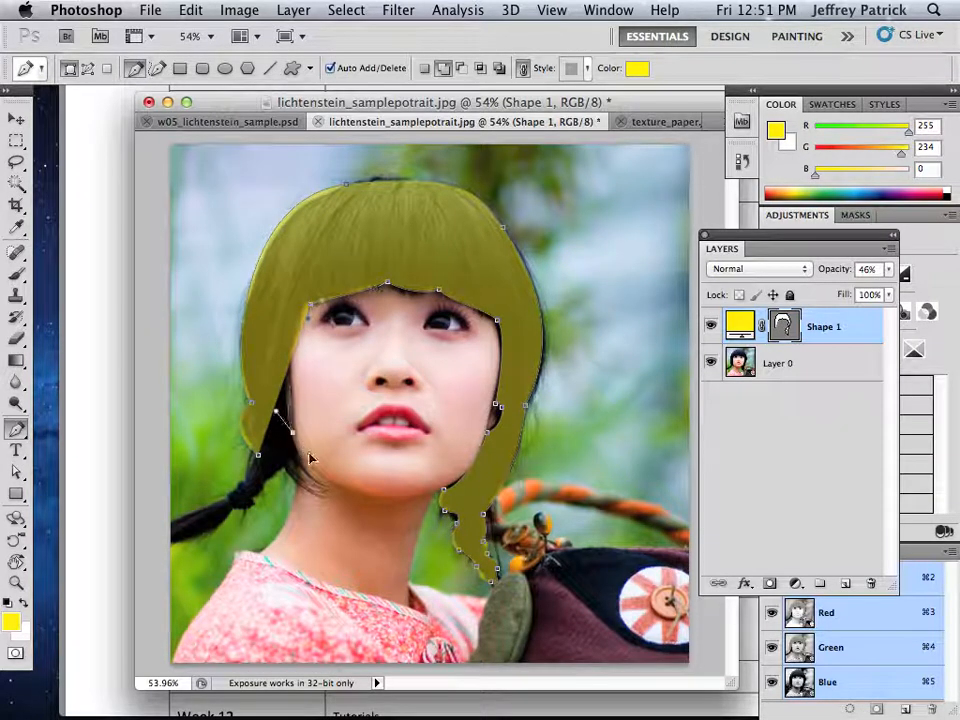
{"action": "left_click_drag", "start_coordinate": [312, 504], "coordinate": [281, 459]}
{"action": "left_click", "coordinate": [285, 468], "text": "alt"}
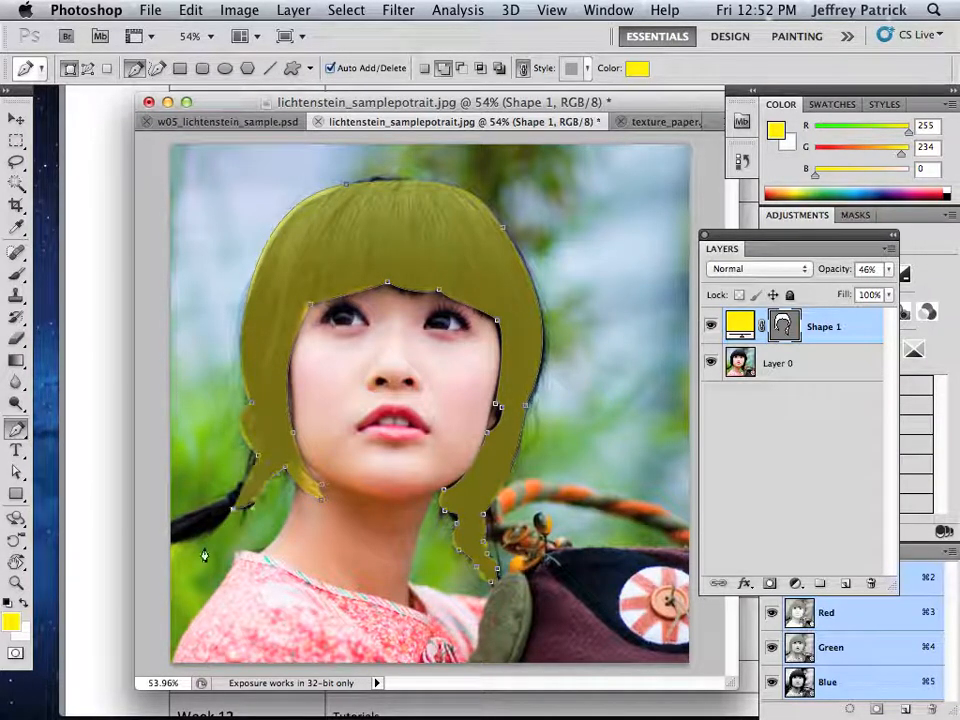
{"action": "left_click_drag", "start_coordinate": [165, 548], "coordinate": [143, 539]}
{"action": "left_click", "coordinate": [162, 519]}
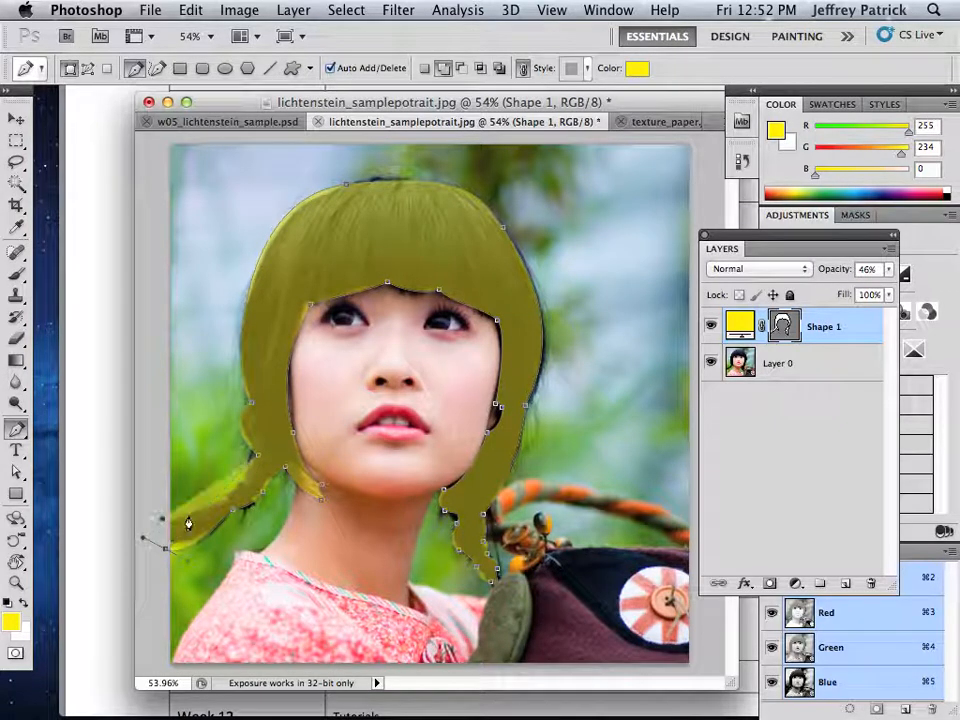
{"action": "left_click_drag", "start_coordinate": [243, 484], "coordinate": [259, 455]}
{"action": "left_click", "coordinate": [256, 461]}
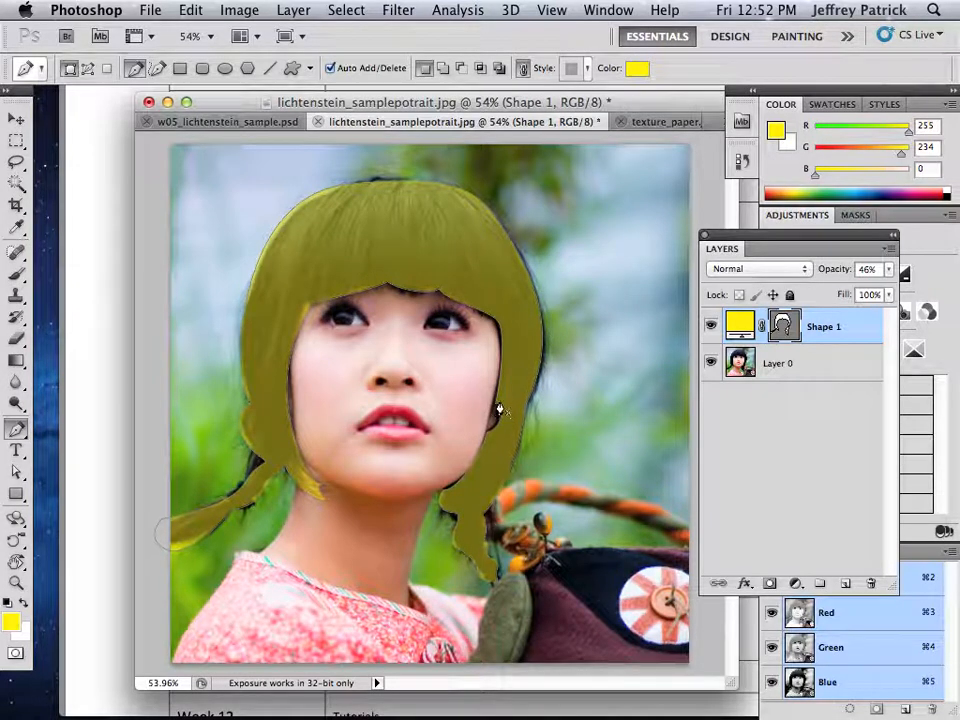
Select the whole hair path with the Path Selection tool and move it slightly to the right.
{"action": "left_click", "coordinate": [18, 474]}
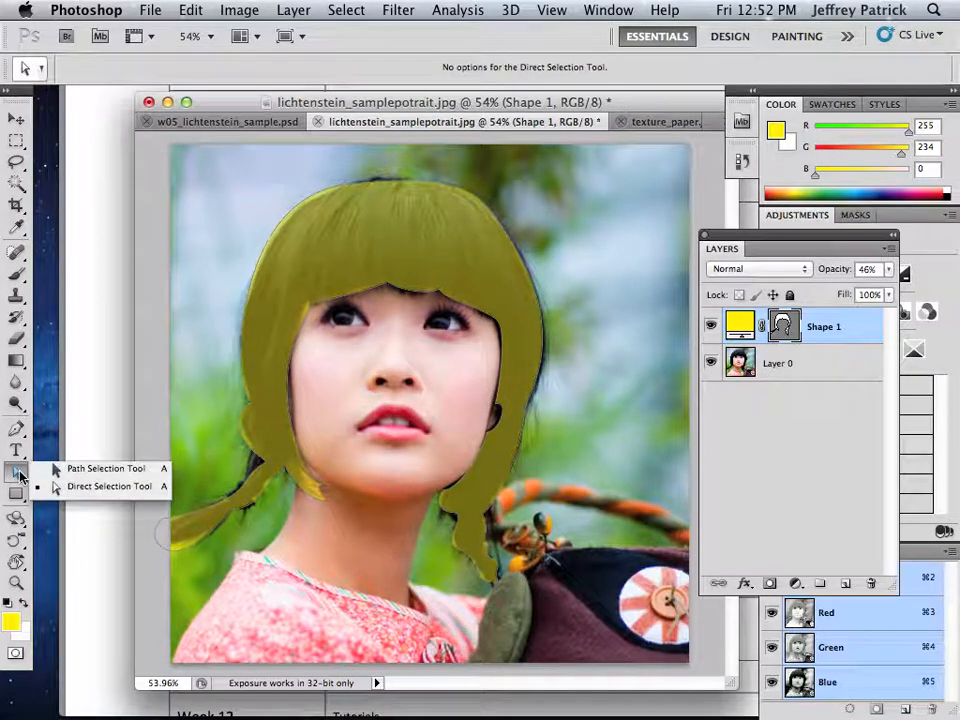
{"action": "left_click", "coordinate": [82, 471]}
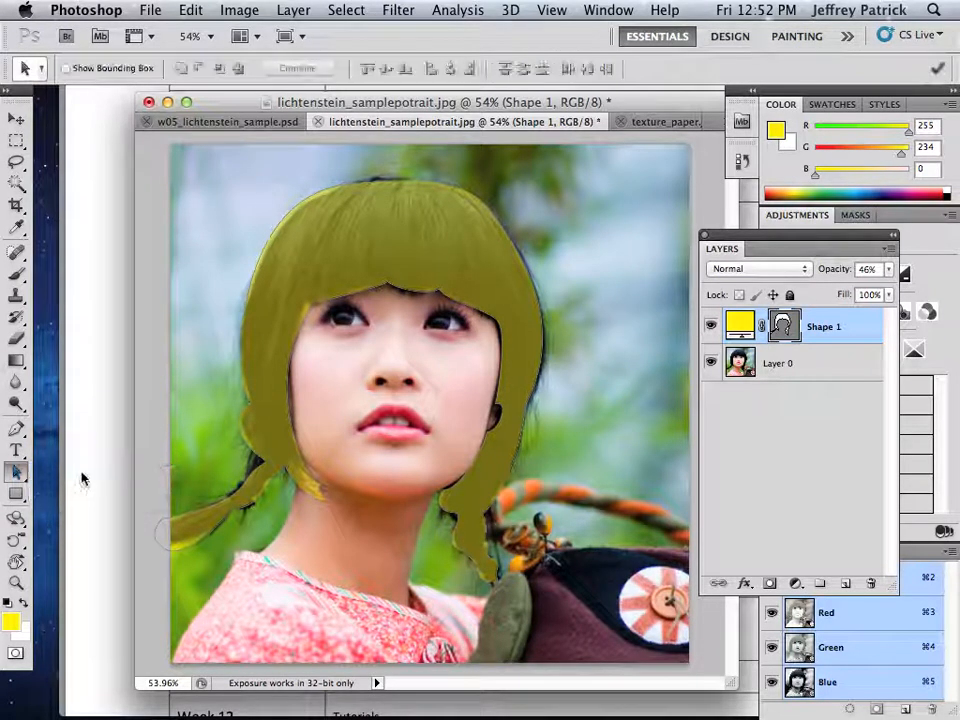
{"action": "left_click", "coordinate": [265, 250]}
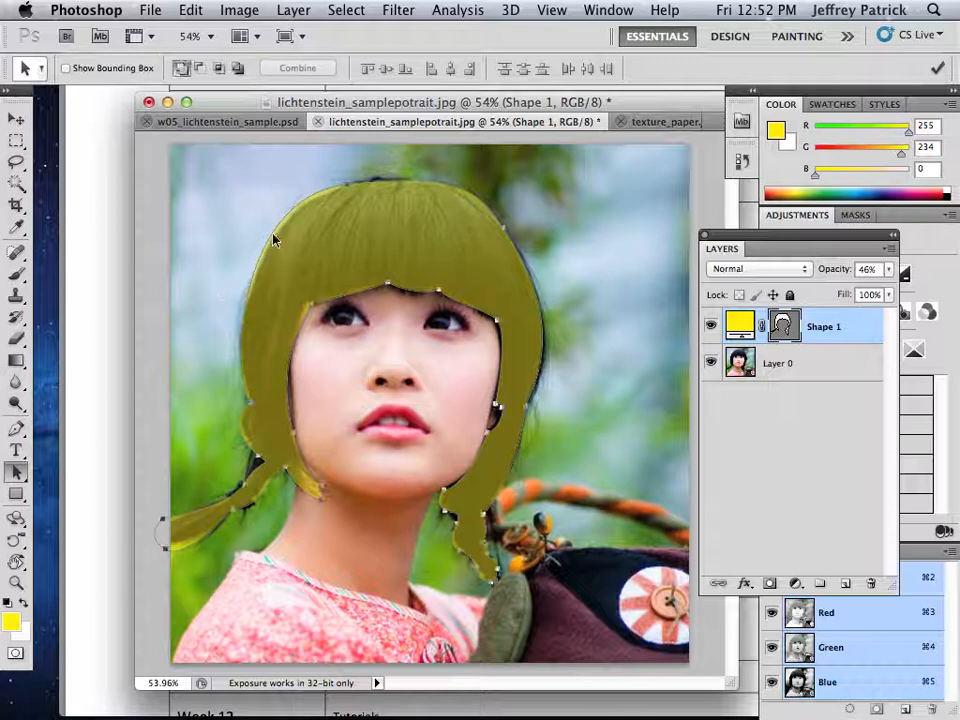
{"action": "left_click_drag", "start_coordinate": [310, 241], "coordinate": [274, 239]}
Adjust the curve handle of the hair's anchor point above the left braid with the Direct Selection tool.
{"action": "left_click_drag", "start_coordinate": [20, 478], "coordinate": [72, 487]}
{"action": "left_click", "coordinate": [252, 362]}
{"action": "left_click_drag", "start_coordinate": [235, 390], "coordinate": [231, 373]}
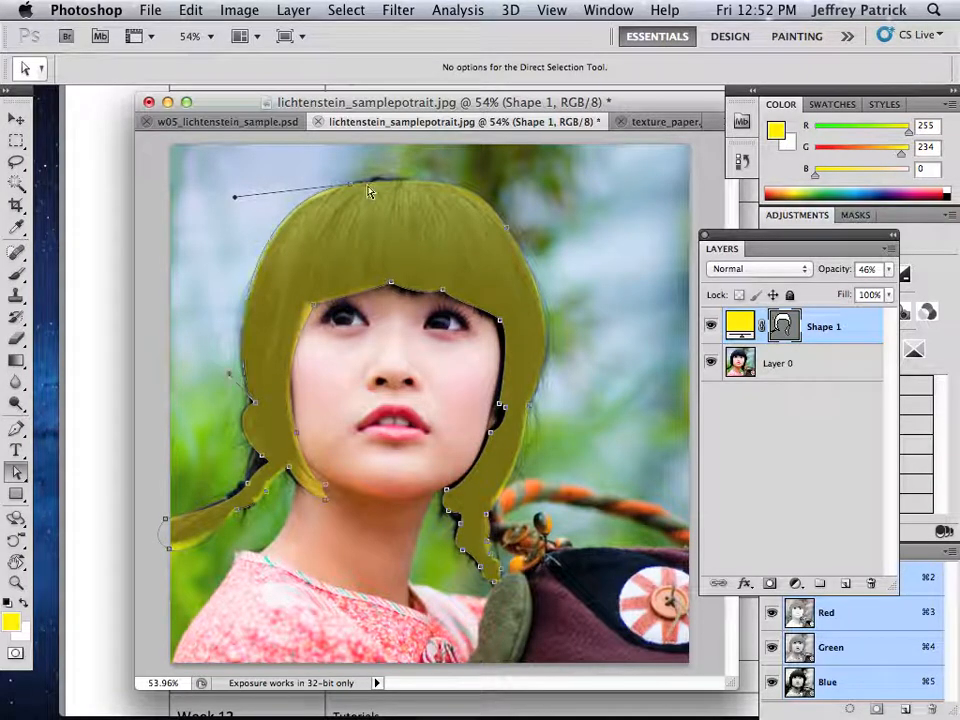
Adjust the hair path's anchor points and curve handles along the crown, upper right side and fringe to follow the hairline.
{"action": "left_click_drag", "start_coordinate": [353, 185], "coordinate": [367, 184]}
{"action": "left_click_drag", "start_coordinate": [479, 171], "coordinate": [467, 168]}
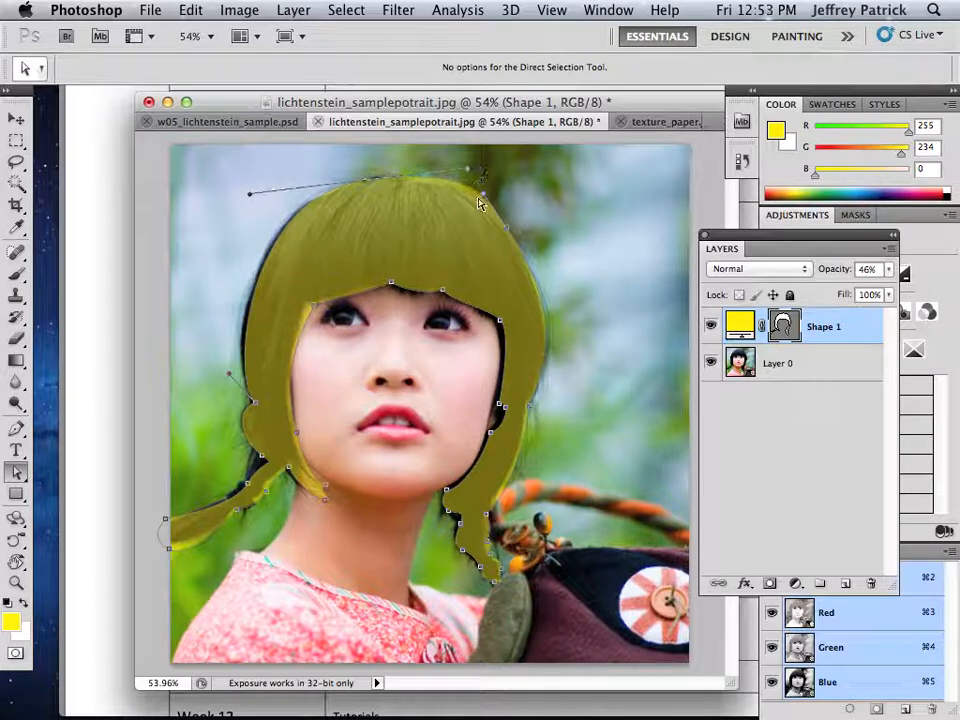
{"action": "mouse_move", "coordinate": [506, 230]}
{"action": "left_mouse_down"}
{"action": "mouse_move", "coordinate": [533, 271]}
{"action": "mouse_move", "coordinate": [514, 239]}
{"action": "left_mouse_up"}
{"action": "left_click_drag", "start_coordinate": [371, 180], "coordinate": [361, 185]}
{"action": "left_click", "coordinate": [391, 285]}
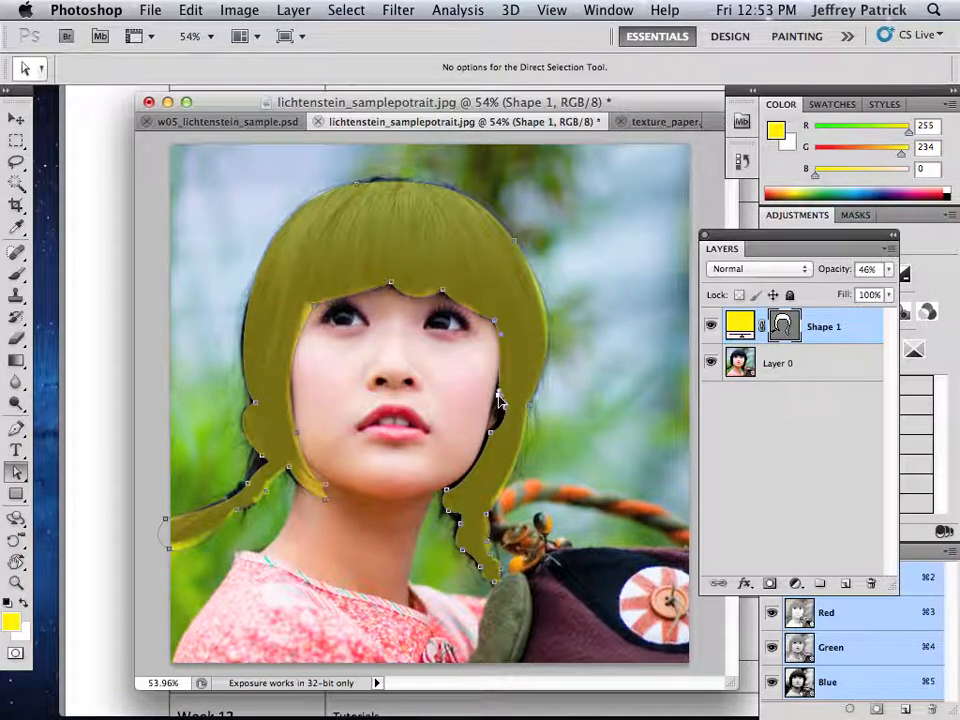
Reposition the hair path's anchor points along the right cheek and both braids to fit the hair's edges, and deselect the path.
{"action": "left_click_drag", "start_coordinate": [516, 347], "coordinate": [514, 357]}
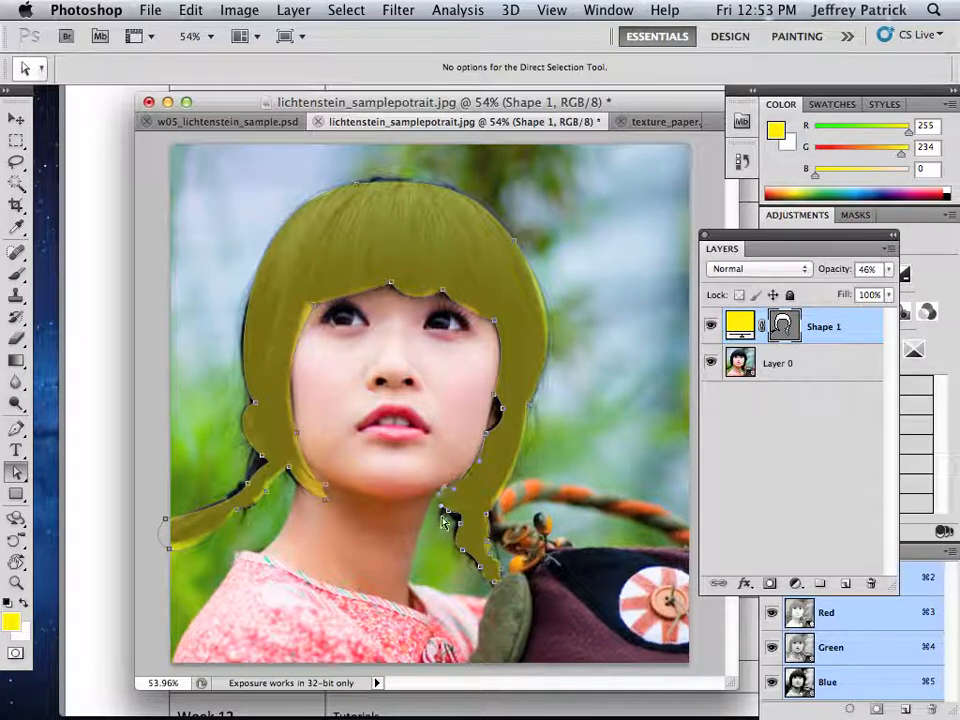
{"action": "left_click_drag", "start_coordinate": [448, 511], "coordinate": [441, 543]}
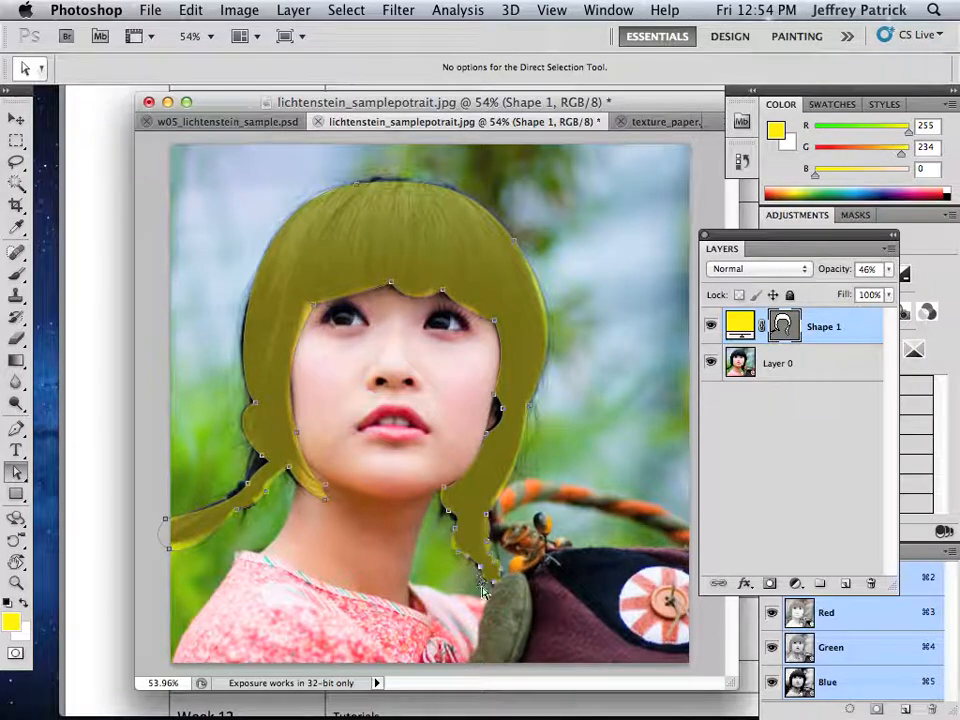
{"action": "left_click_drag", "start_coordinate": [493, 582], "coordinate": [498, 589]}
{"action": "left_click", "coordinate": [520, 564]}
{"action": "left_click", "coordinate": [276, 471]}
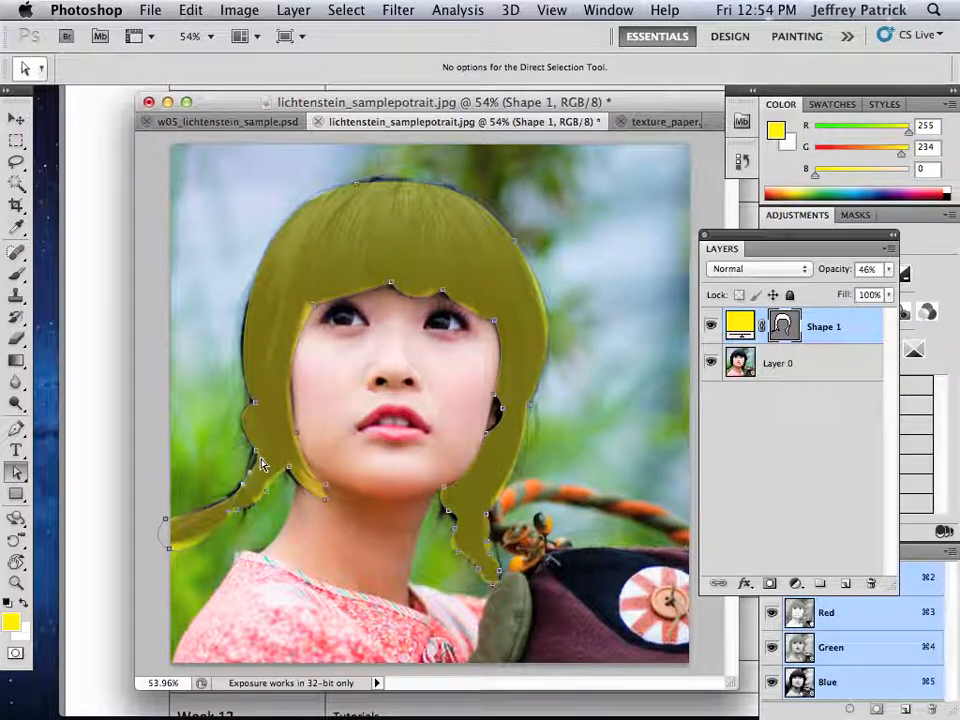
{"action": "left_click", "coordinate": [280, 510]}
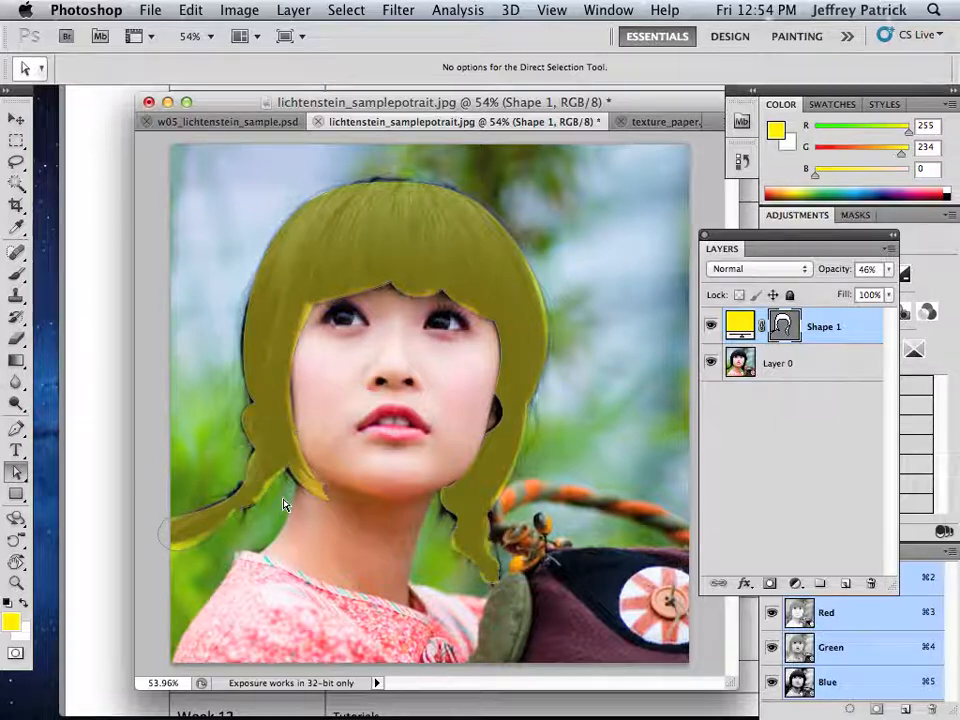
Set the opacity of the yellow hair shape layer to 100%.
{"action": "left_click", "coordinate": [888, 269]}
{"action": "left_click_drag", "start_coordinate": [833, 290], "coordinate": [882, 290]}
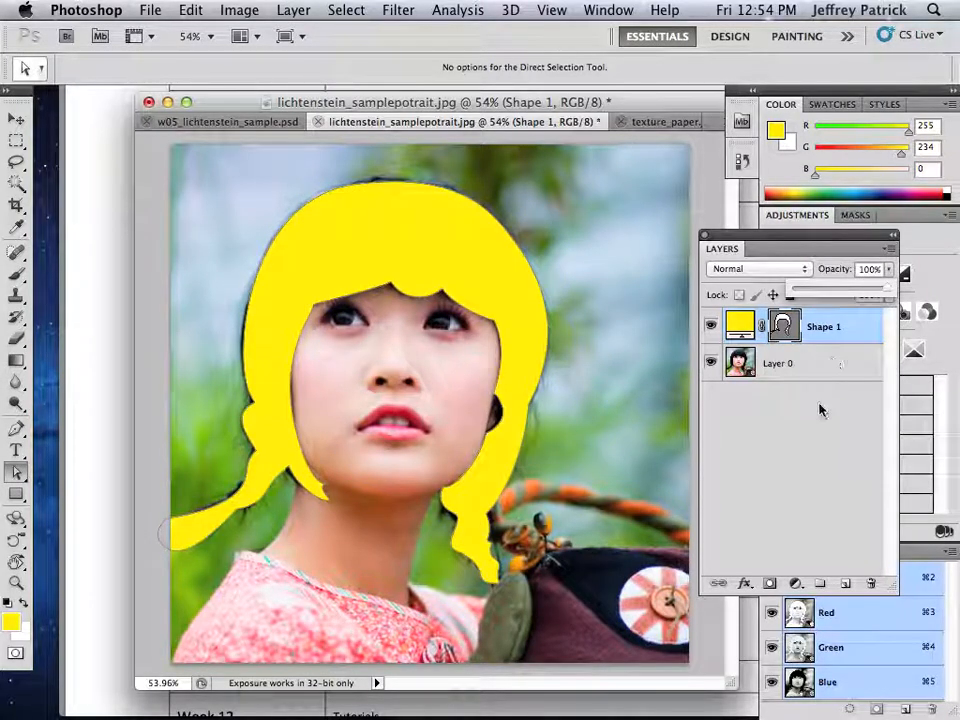